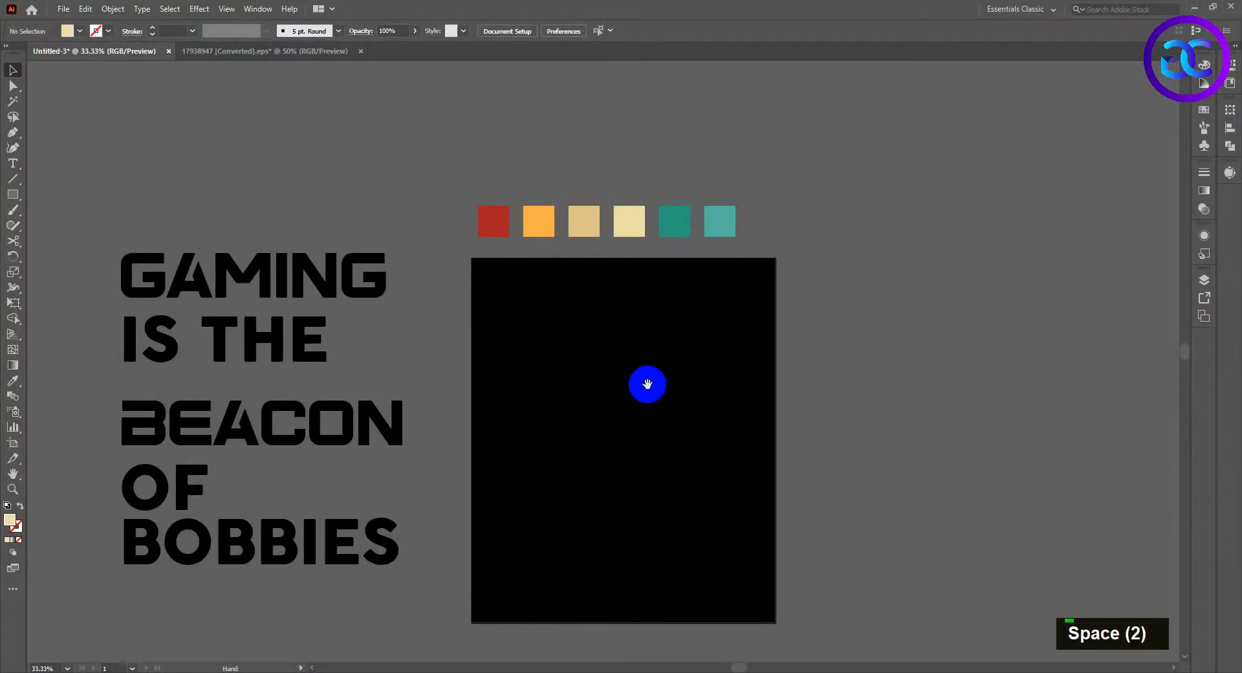
# - Check the fonts used for the GAMING and IS THE text lines
pyautogui.click(258, 278)
pyautogui.click(504, 31)
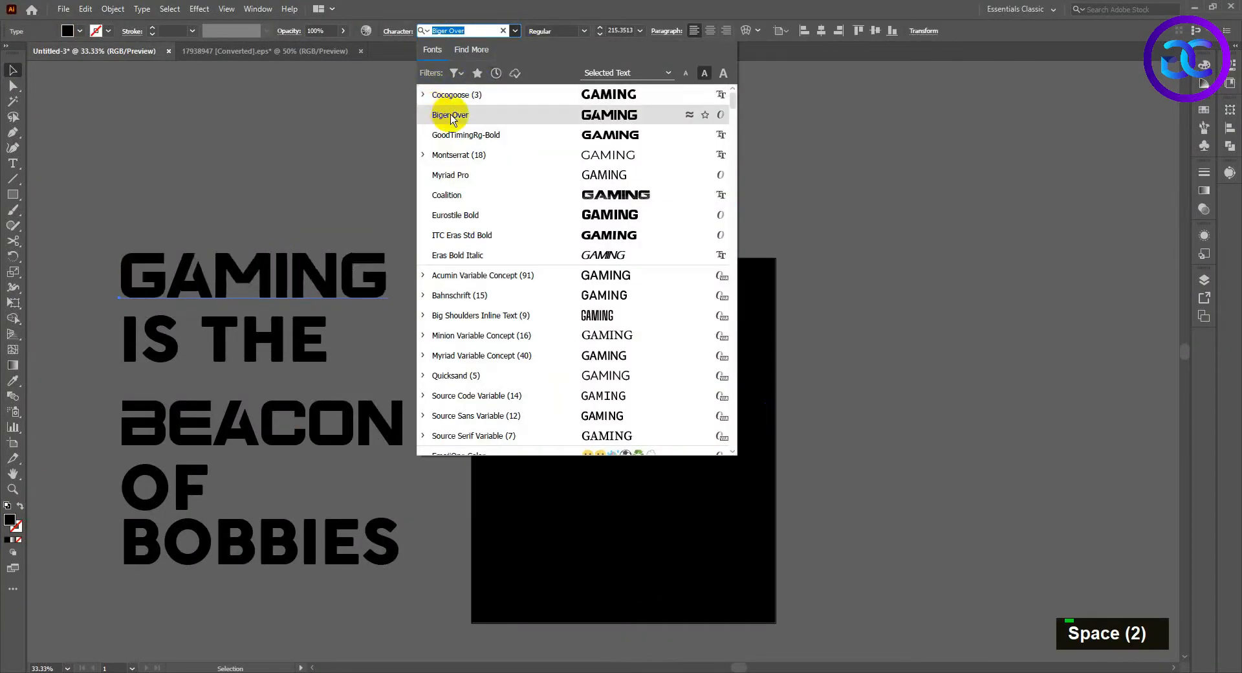
pyautogui.click(282, 347)
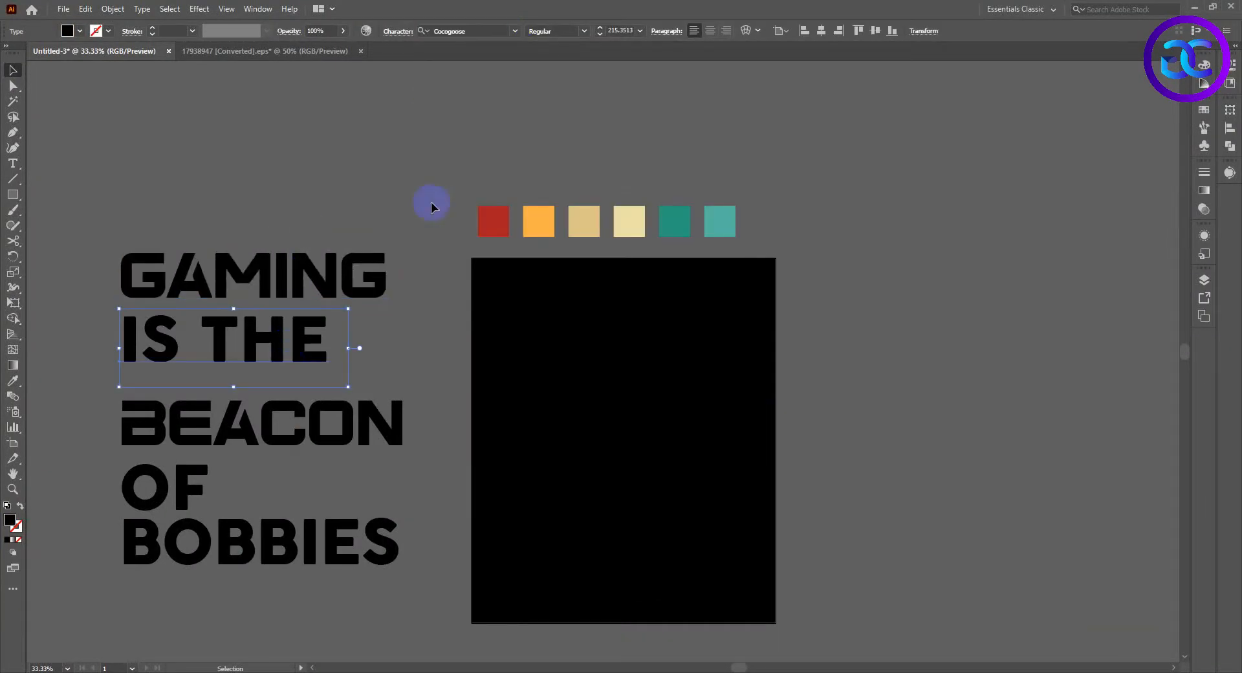
pyautogui.click(514, 32)
pyautogui.doubleClick(346, 166)
pyautogui.moveTo(731, 400); pyautogui.dragTo(719, 377)
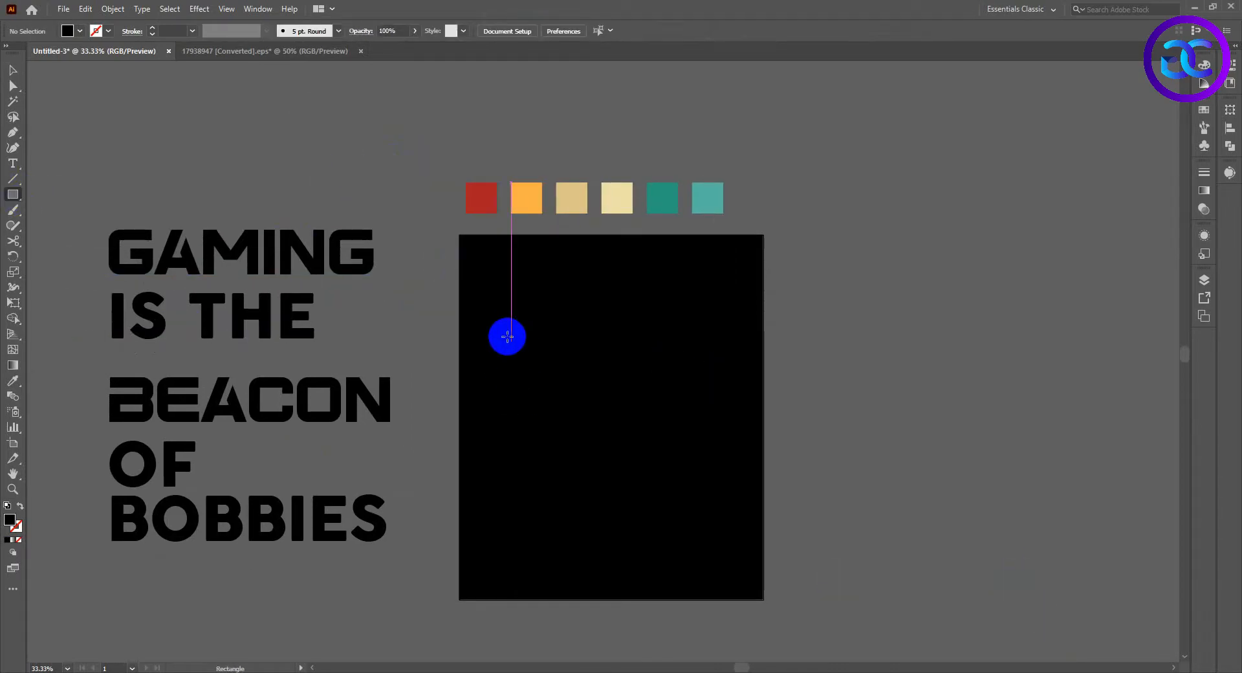
# - Draw a rectangle about 9.95 by 8.84 in, fill it with the red swatch colour, and centre it on the black artboard
pyautogui.moveTo(506, 335); pyautogui.dragTo(706, 514)
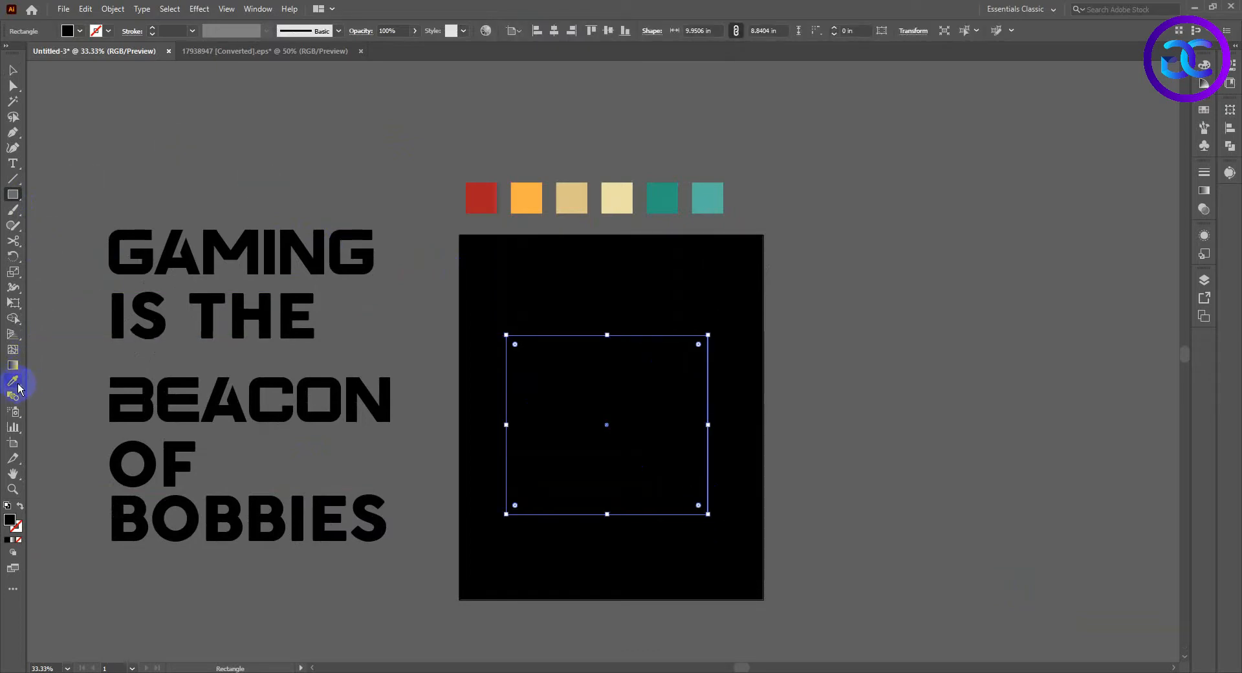
pyautogui.click(486, 196)
pyautogui.press('v')
pyautogui.doubleClick(604, 421)
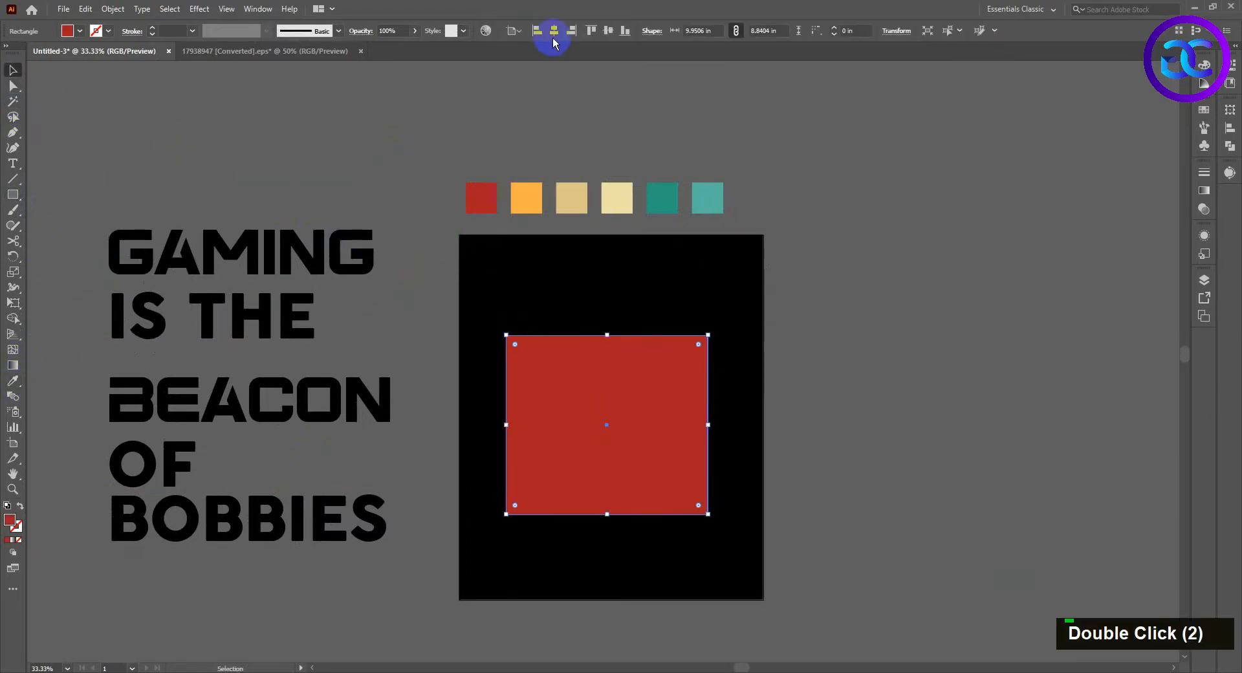
pyautogui.click(554, 35)
pyautogui.click(608, 31)
pyautogui.click(207, 161)
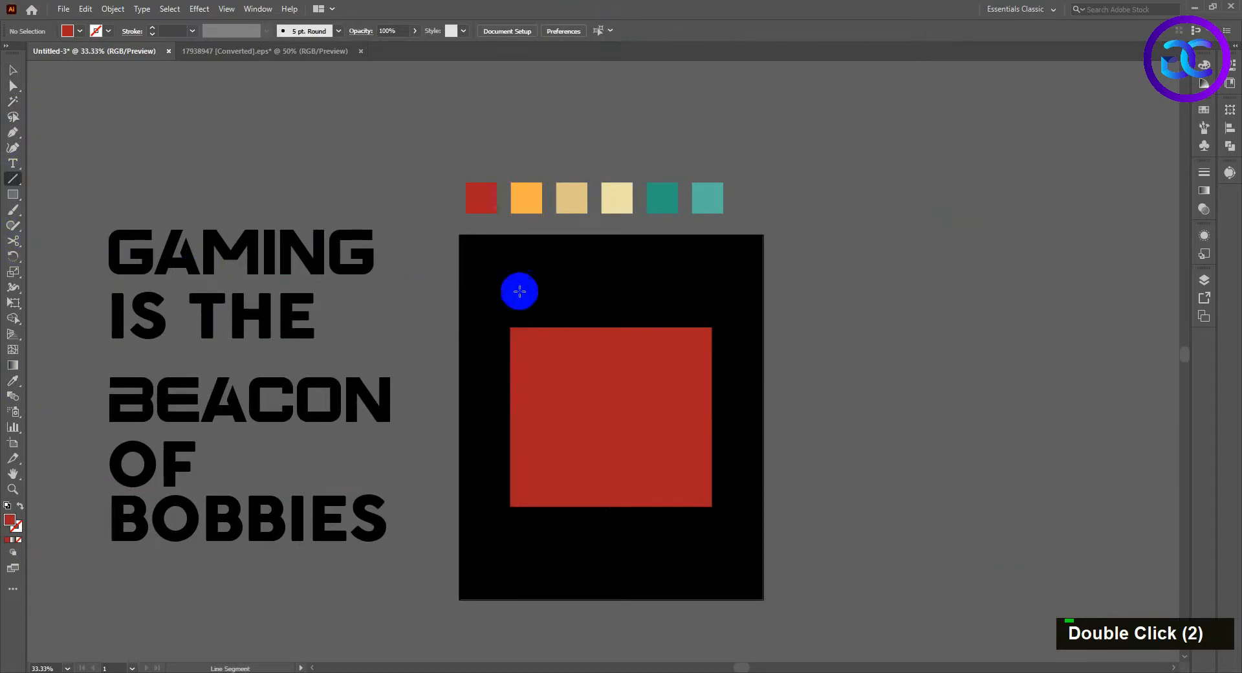
# - Draw a vertical line about 15 in long and align it with the red rectangle's left edge
pyautogui.moveTo(504, 267); pyautogui.dragTo(518, 570)
pyautogui.click(10, 76)
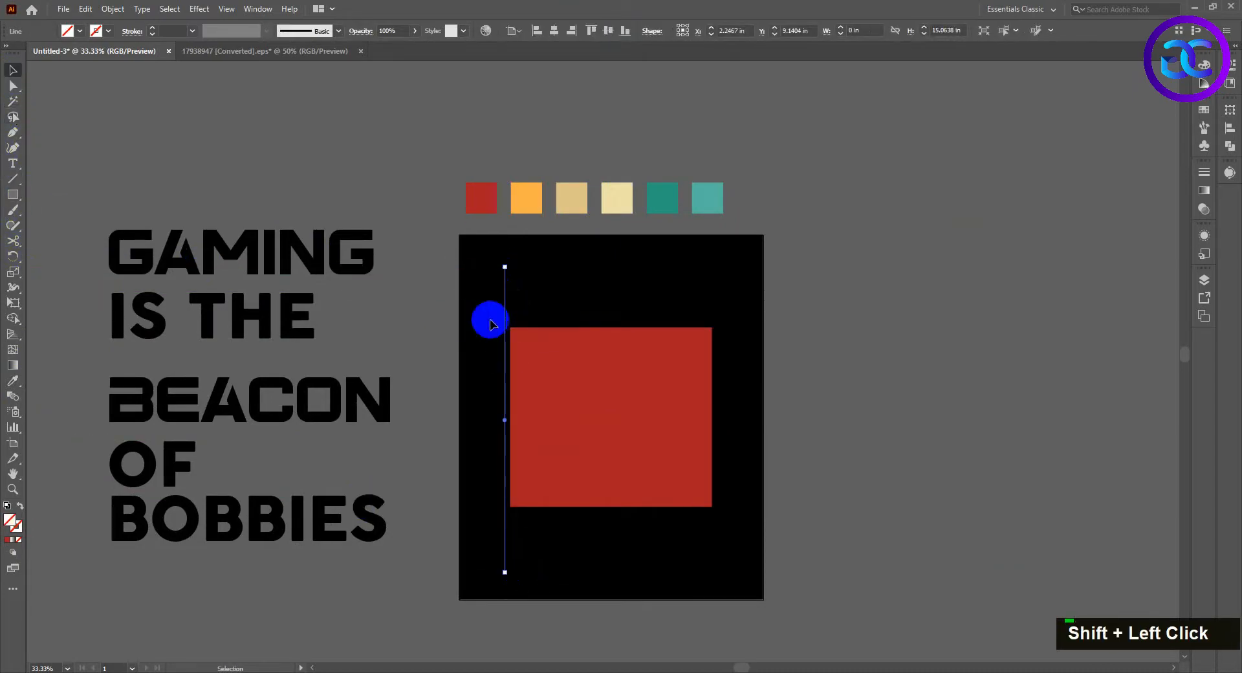
pyautogui.keyDown('shift'); pyautogui.click(547, 396); pyautogui.keyUp('shift')
pyautogui.click(547, 395)
# - Give the vertical line a thin white 0.25 pt stroke
pyautogui.moveTo(484, 282); pyautogui.dragTo(546, 308)
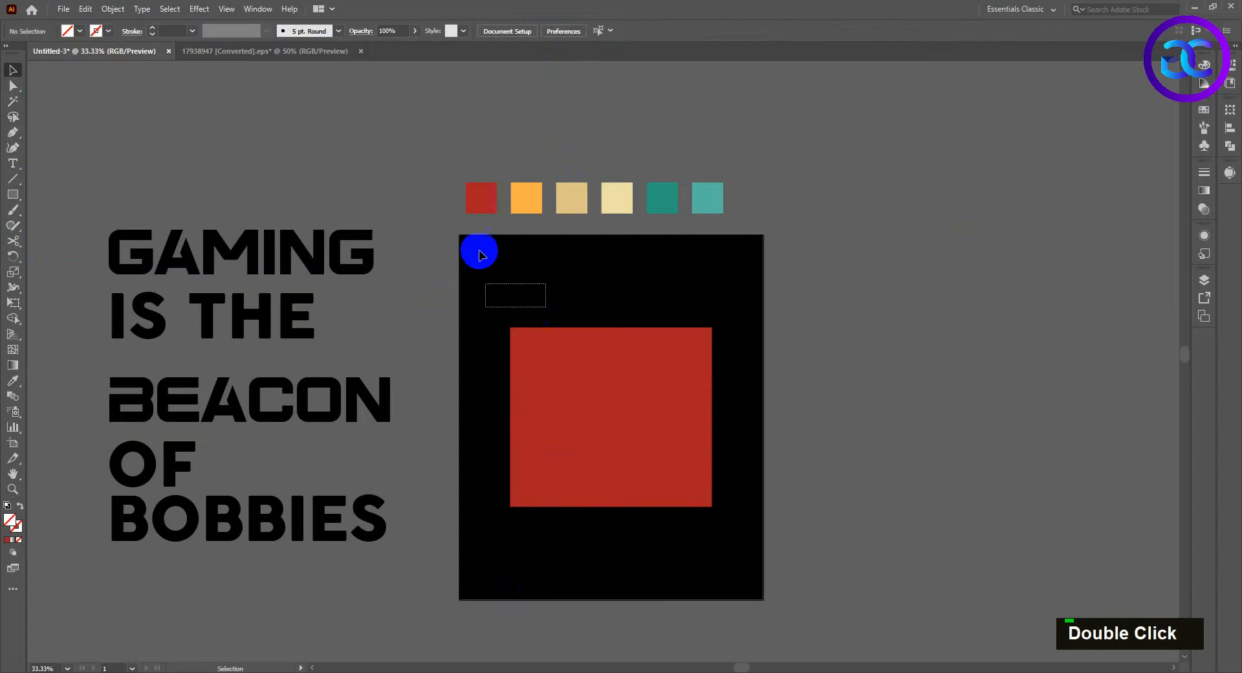
pyautogui.click(108, 32)
pyautogui.click(26, 54)
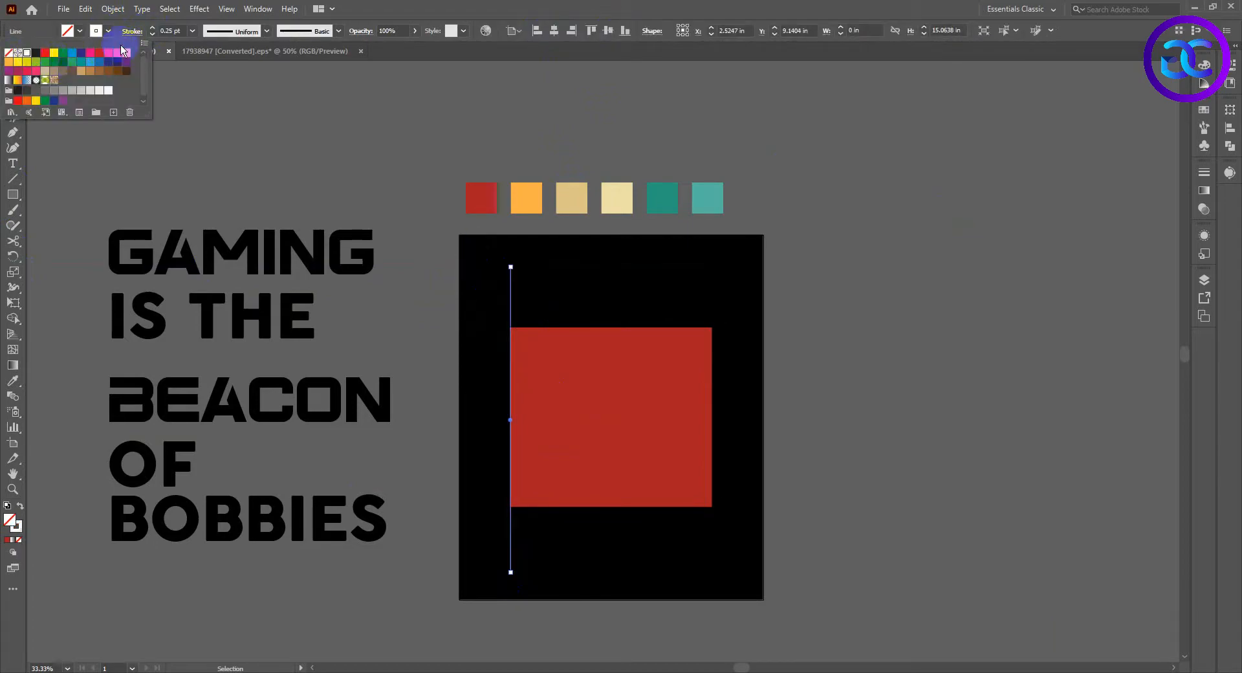
pyautogui.doubleClick(440, 220)
# - Copy the vertical line about 1.35 in to the right and repeat the duplication until there are seven lines
pyautogui.press('space')
pyautogui.moveTo(571, 289)
pyautogui.mouseDown()
pyautogui.moveTo(553, 252)
pyautogui.moveTo(521, 266)
pyautogui.mouseUp()
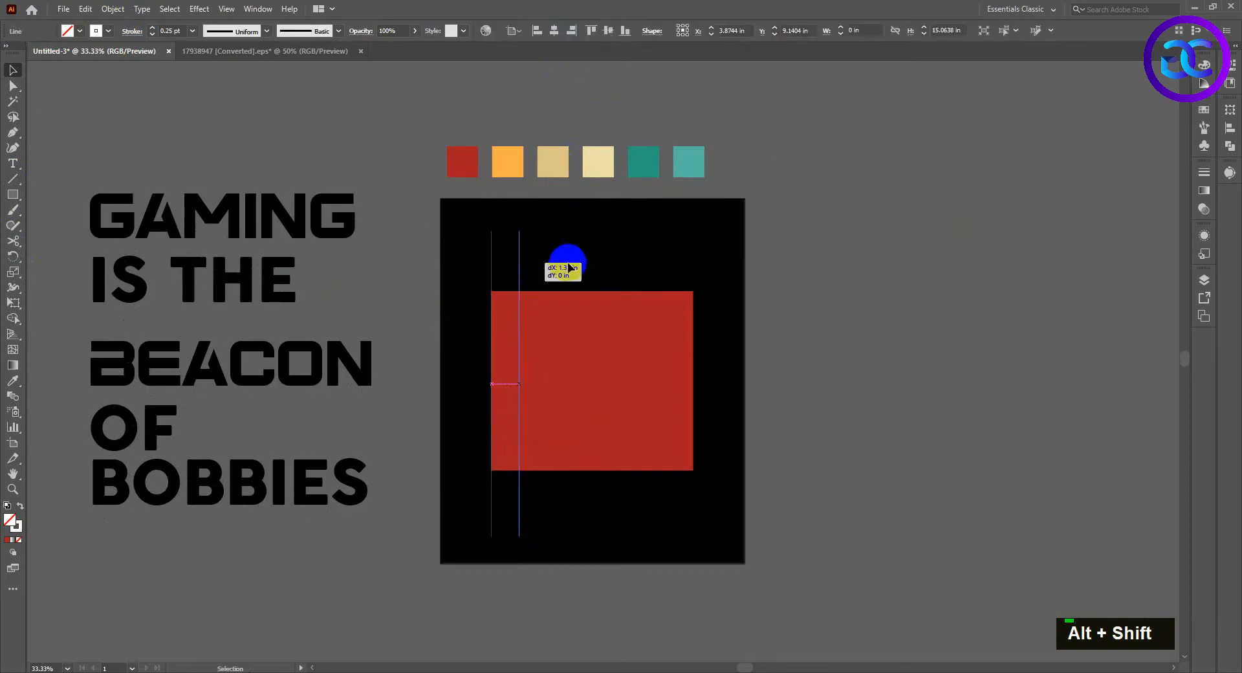
pyautogui.hotkey('ctrl', 'd')
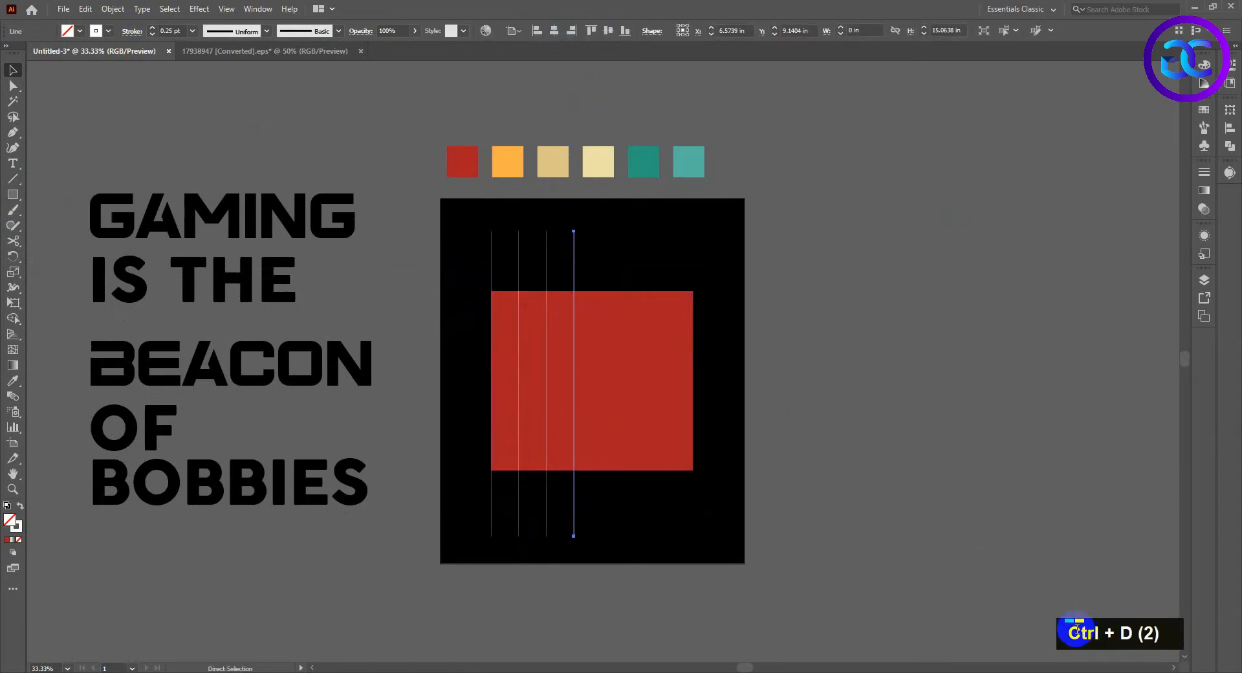
# - Narrow the red rectangle to about 8.84 in wide and align the last vertical line with its right edge
pyautogui.keyDown('shift'); pyautogui.click(540, 341); pyautogui.keyUp('shift')
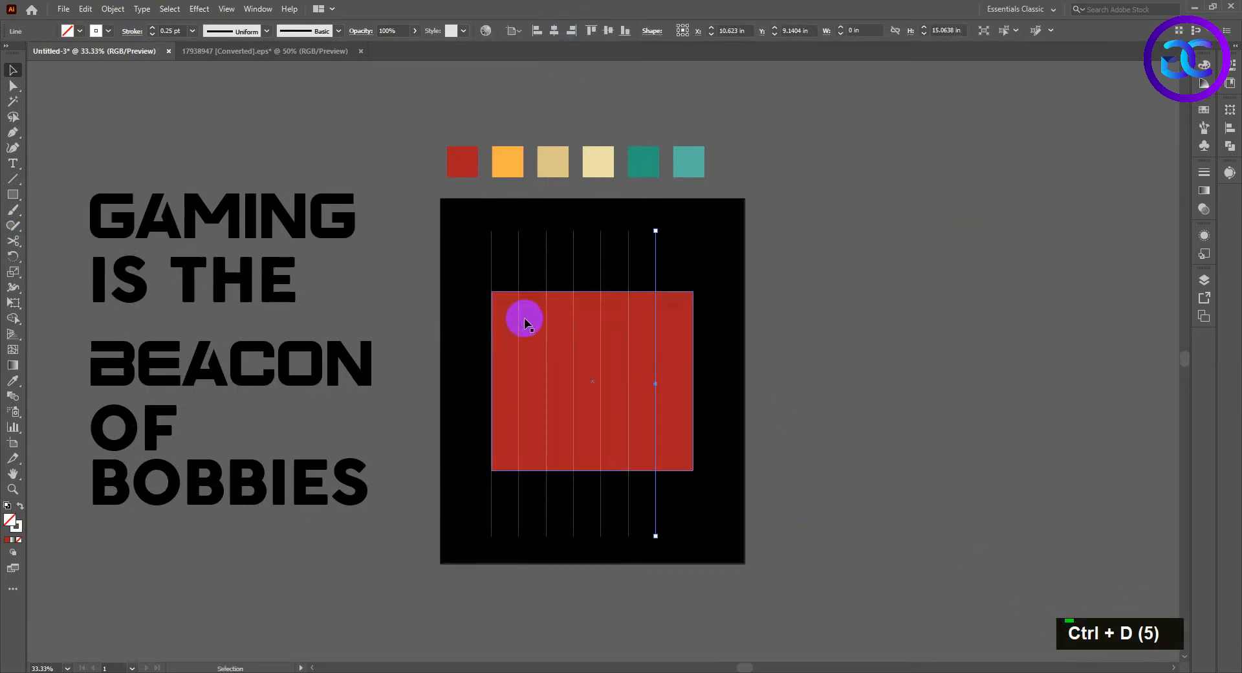
pyautogui.moveTo(655, 280); pyautogui.dragTo(673, 317)
pyautogui.click(693, 375)
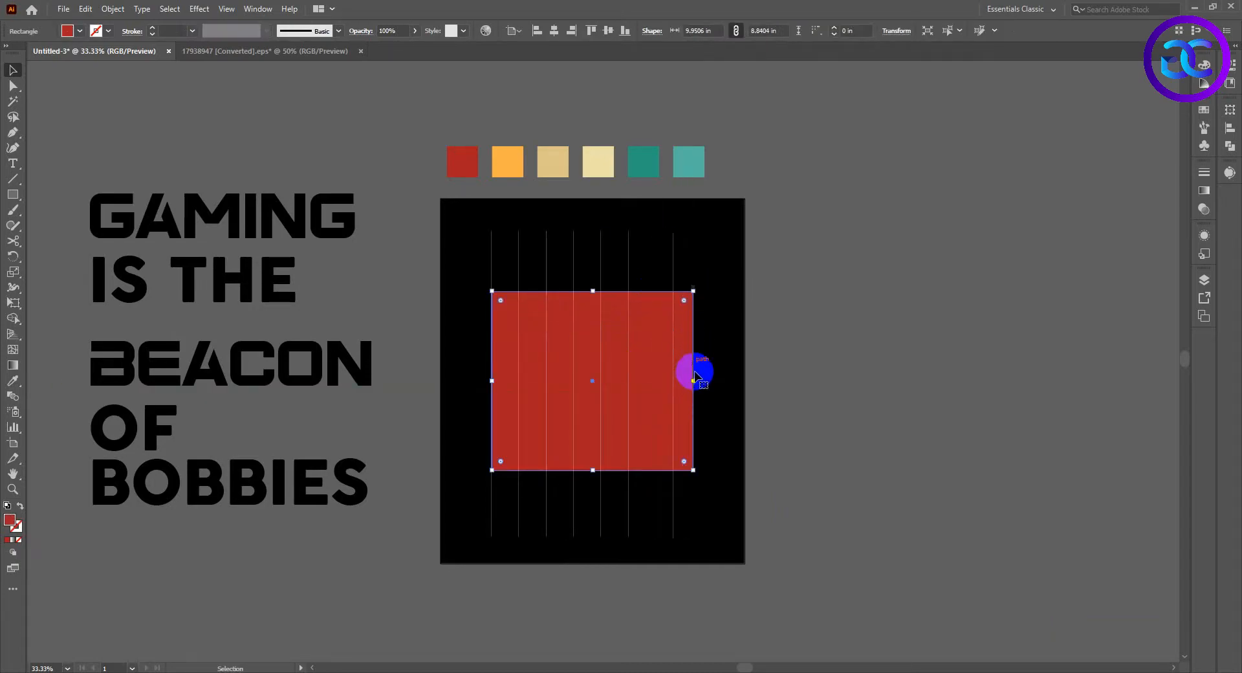
pyautogui.moveTo(680, 381); pyautogui.dragTo(670, 381)
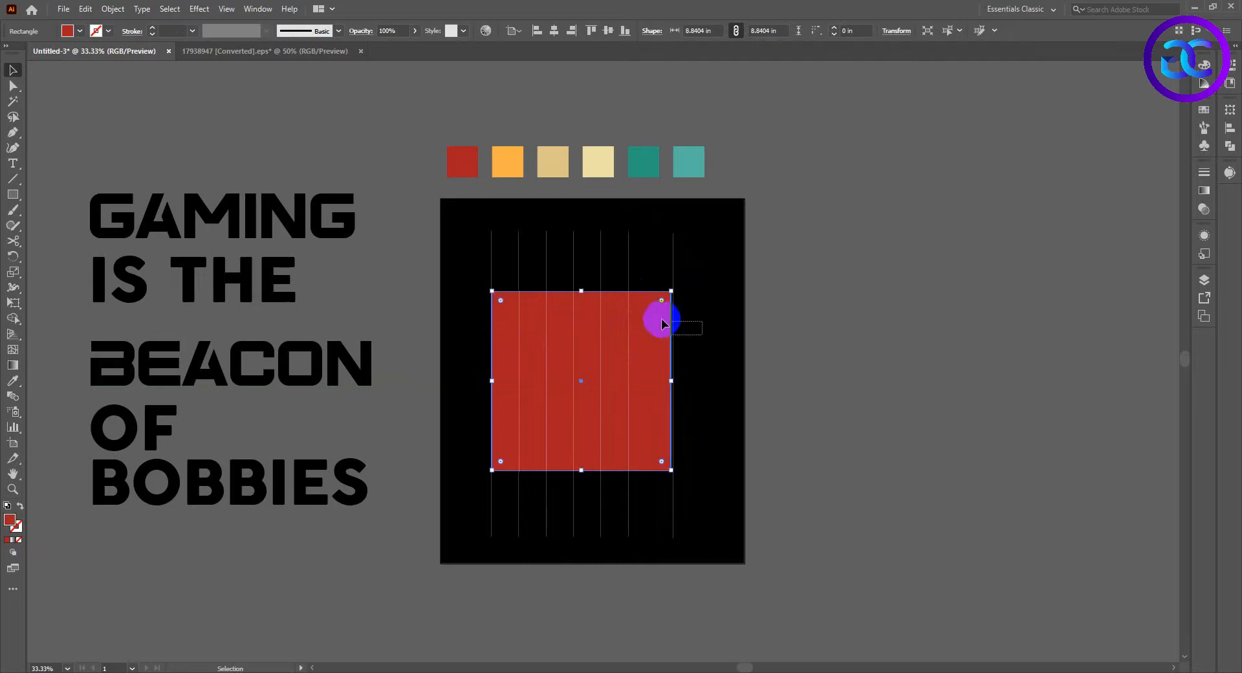
pyautogui.keyDown('shift'); pyautogui.click(673, 323); pyautogui.keyUp('shift')
pyautogui.click(652, 320)
# - Distribute the seven vertical lines with equal horizontal spacing across the rectangle
pyautogui.doubleClick(797, 257)
pyautogui.moveTo(715, 272); pyautogui.dragTo(445, 238)
pyautogui.click(1230, 79)
pyautogui.click(1199, 329)
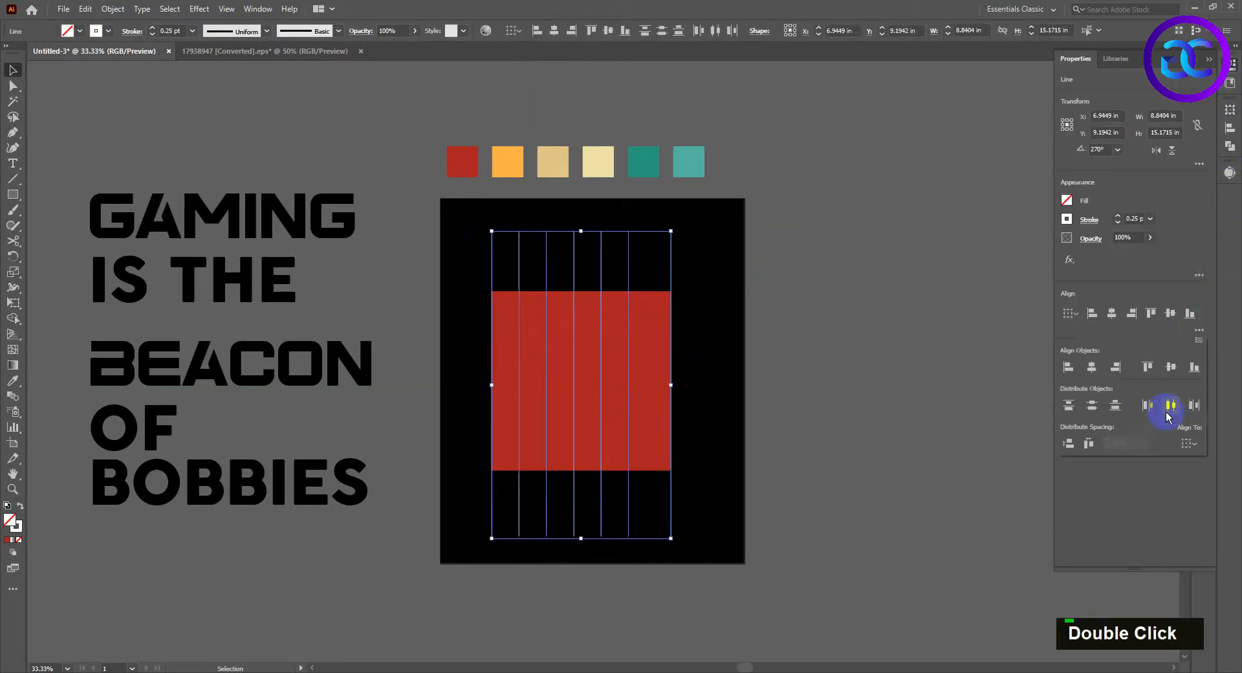
pyautogui.click(1089, 444)
pyautogui.doubleClick(789, 371)
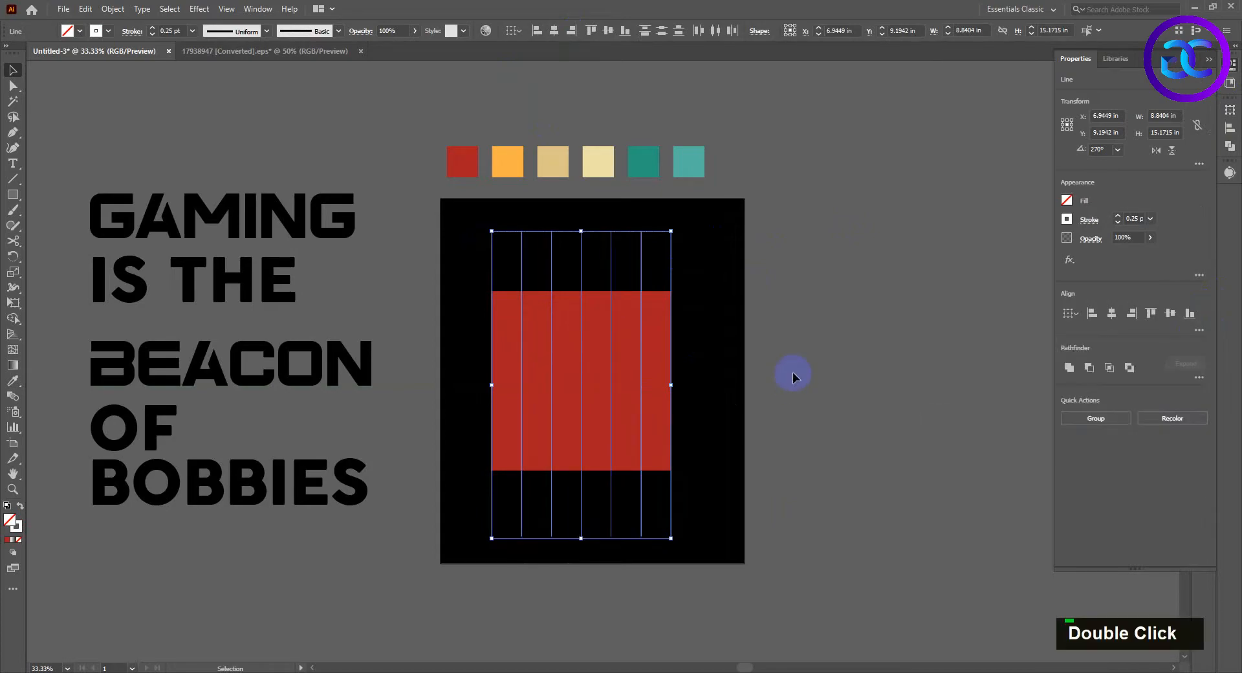
# - Change the stroke of all seven vertical lines to black with a 4 pt weight
pyautogui.moveTo(711, 279); pyautogui.dragTo(456, 238)
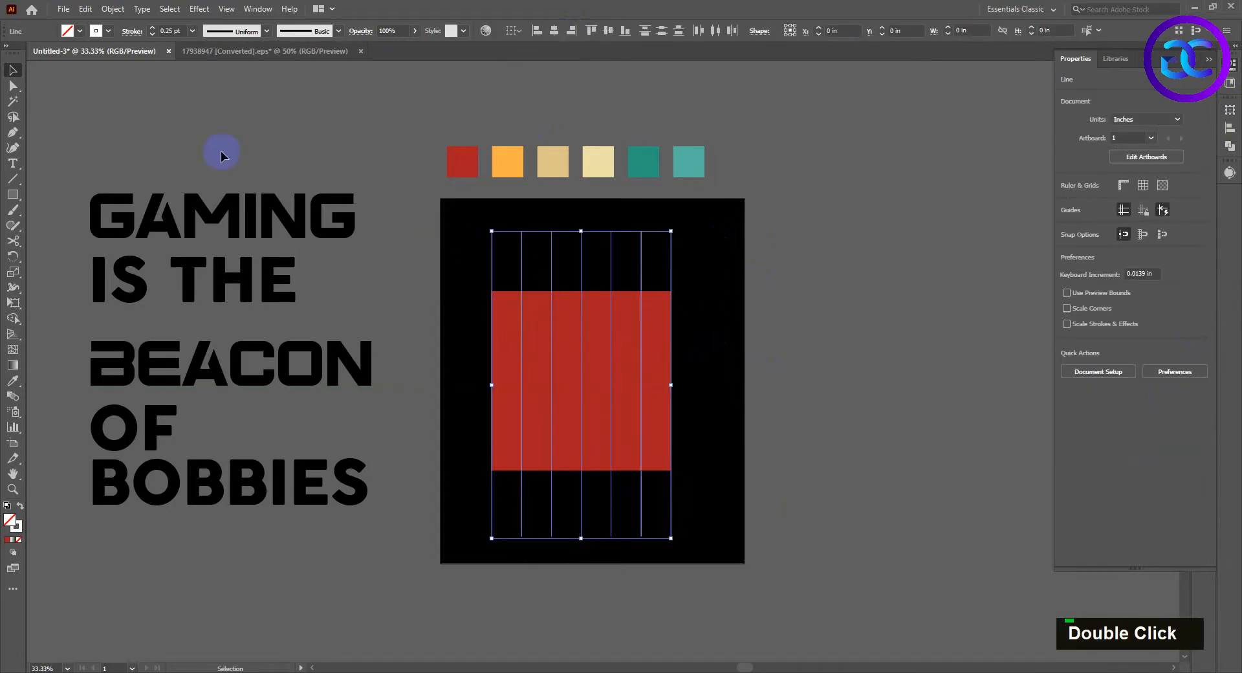
pyautogui.click(97, 32)
pyautogui.click(152, 28)
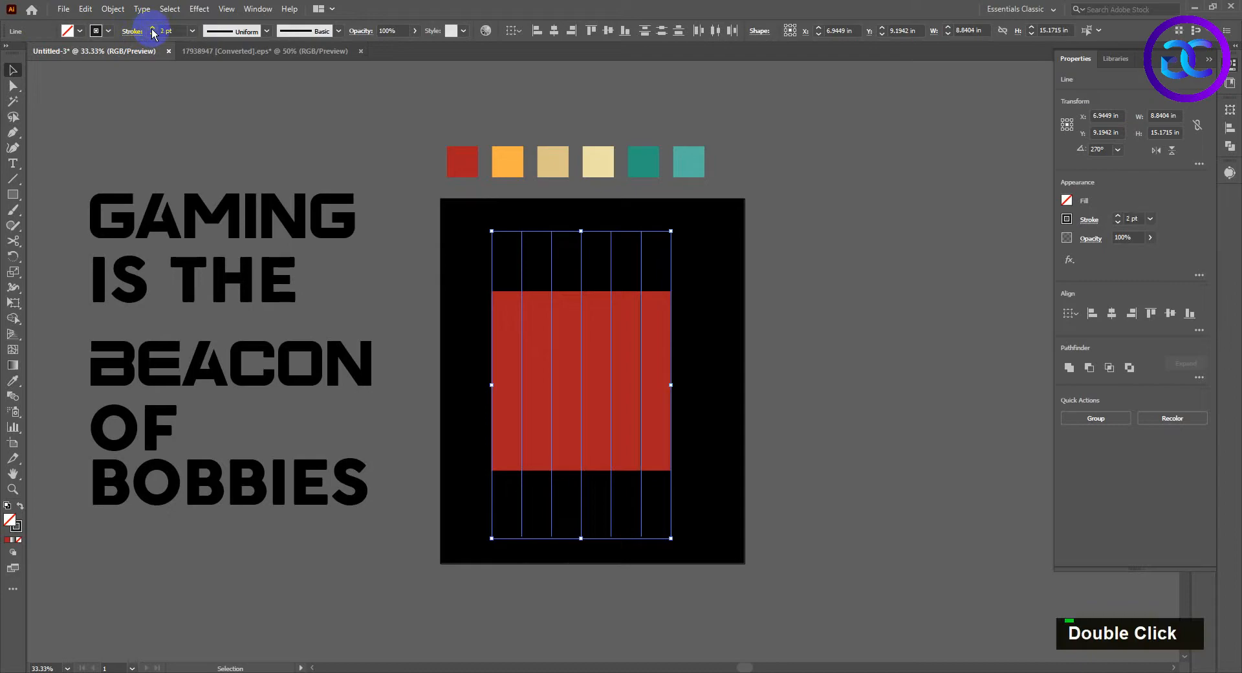
pyautogui.moveTo(485, 231); pyautogui.dragTo(593, 269)
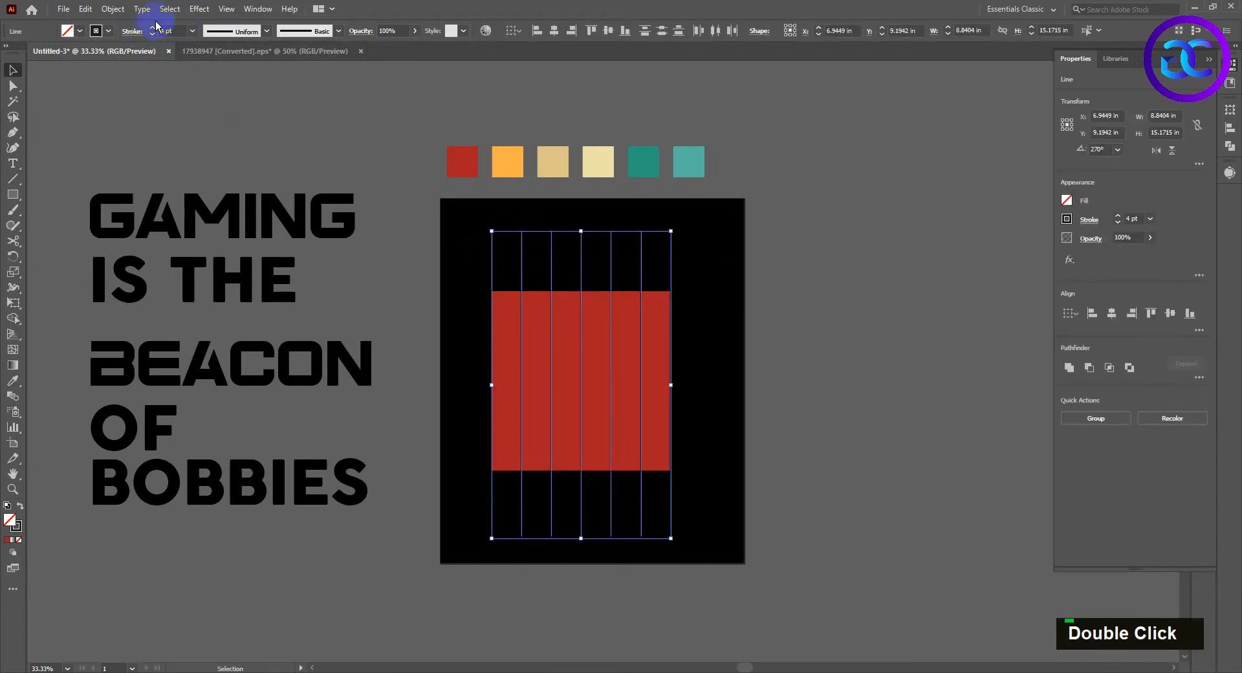
# - Expand the black vertical lines into filled shapes
pyautogui.click(112, 9)
pyautogui.click(135, 160)
pyautogui.click(585, 414)
pyautogui.click(707, 283)
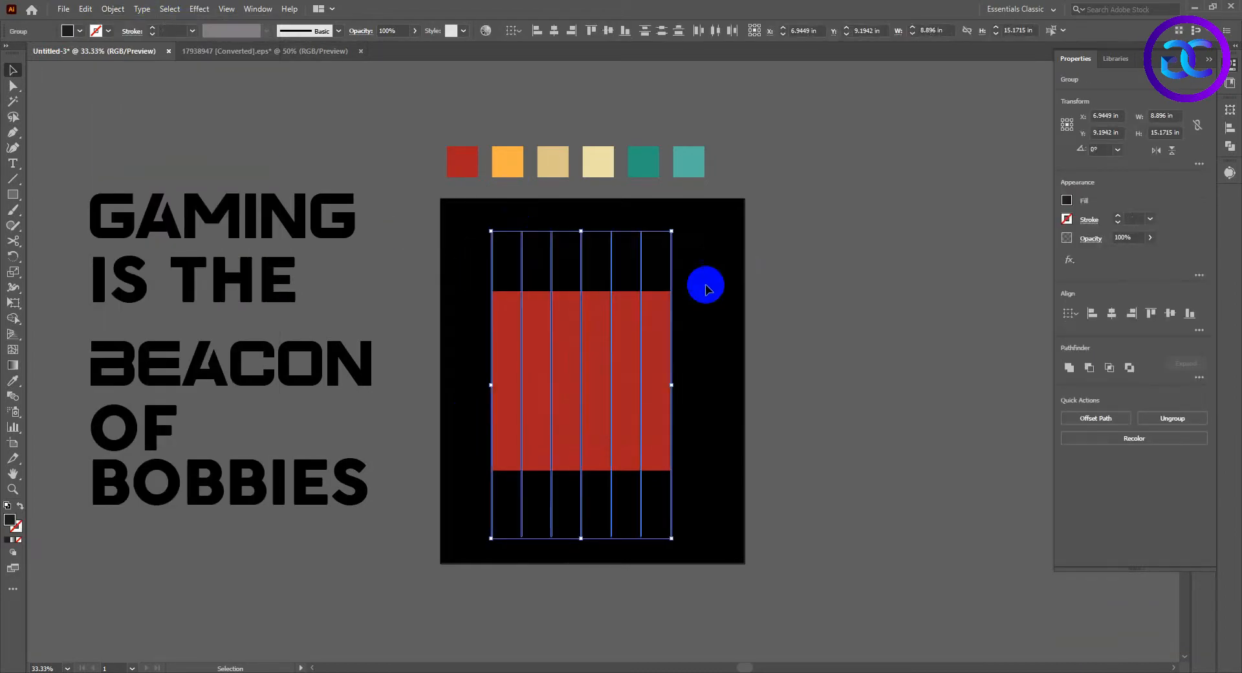
# - Delete the two outermost vertical lines at the rectangle's edges
pyautogui.click(666, 254)
pyautogui.press('Delete')
pyautogui.moveTo(508, 264); pyautogui.dragTo(509, 265)
pyautogui.press('Delete')
# - Subtract the remaining lines from the red rectangle with Minus Front and ungroup the resulting six strips
pyautogui.moveTo(490, 238); pyautogui.dragTo(694, 409)
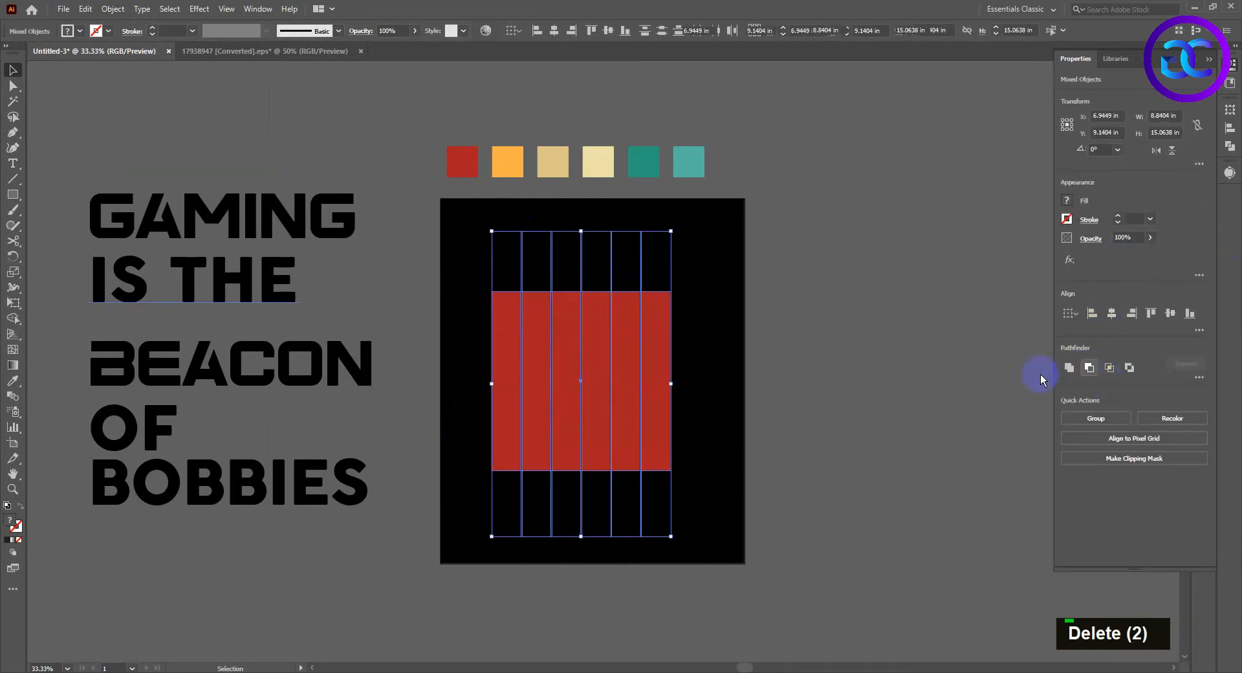
pyautogui.rightClick(639, 345)
pyautogui.click(696, 472)
pyautogui.click(753, 456)
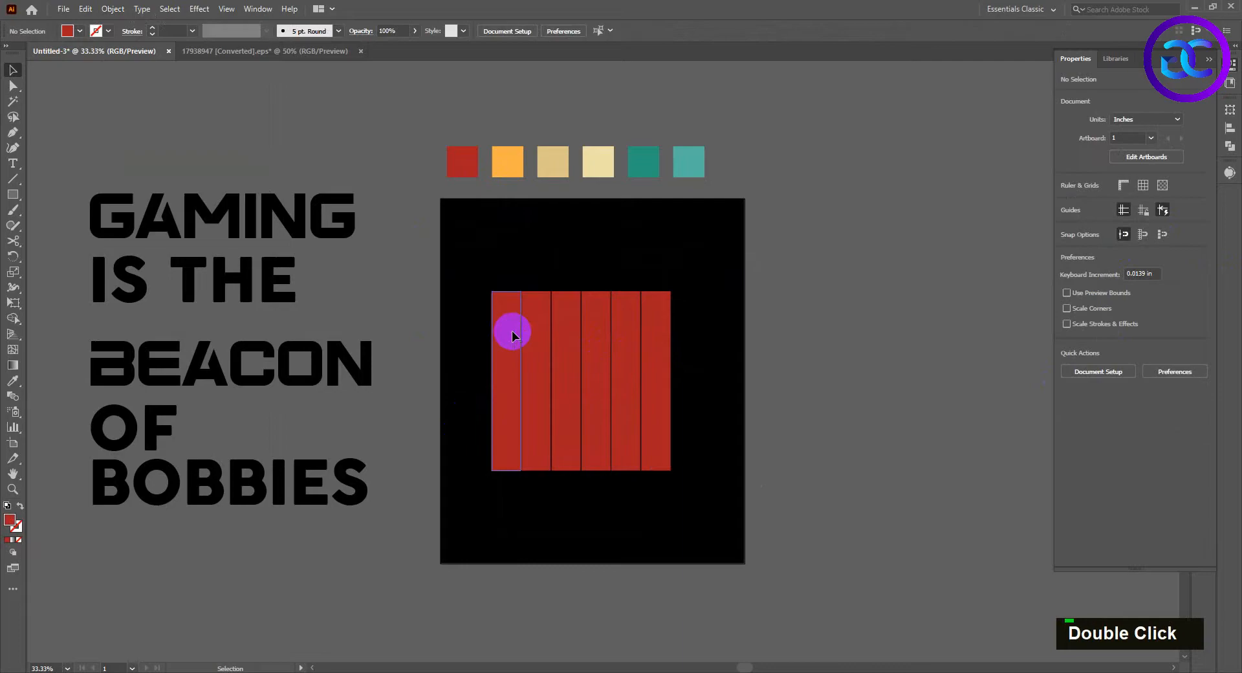
# - Fill the second strip with the orange swatch colour and the third strip with the tan one, keeping the first red
pyautogui.doubleClick(511, 335)
pyautogui.press('v')
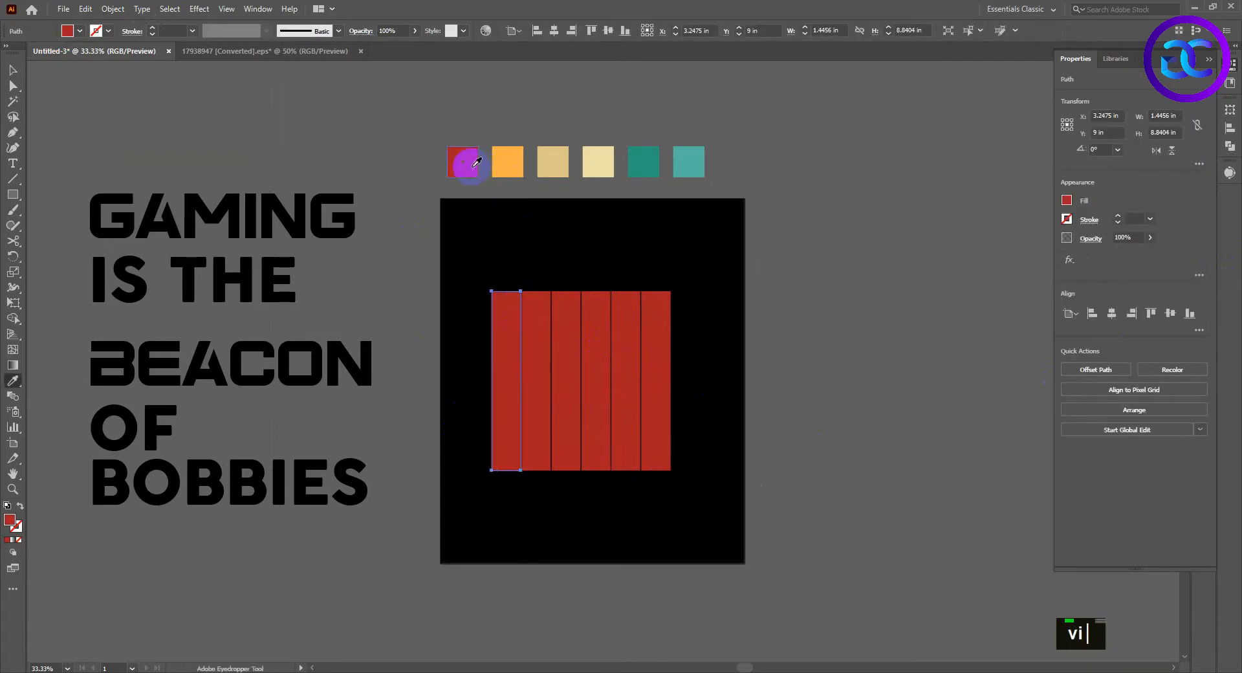
pyautogui.press('v')
pyautogui.click(542, 349)
pyautogui.press('i')
pyautogui.click(508, 161)
pyautogui.press('v')
pyautogui.click(571, 321)
pyautogui.press('i')
pyautogui.click(557, 162)
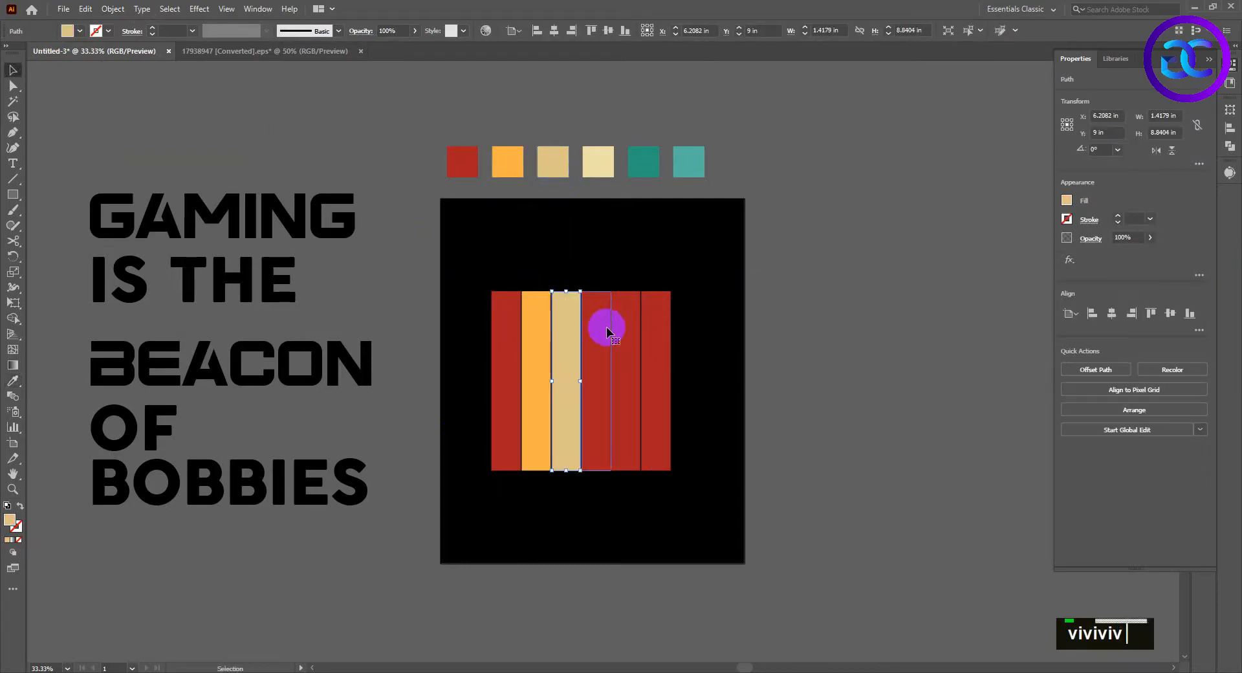
# - Fill the fourth, fifth and sixth strips with the cream, dark green and light teal swatch colours
pyautogui.click(606, 331)
pyautogui.press('i')
pyautogui.click(602, 163)
pyautogui.press('v')
pyautogui.click(624, 313)
pyautogui.press('i')
pyautogui.click(654, 160)
pyautogui.press('v')
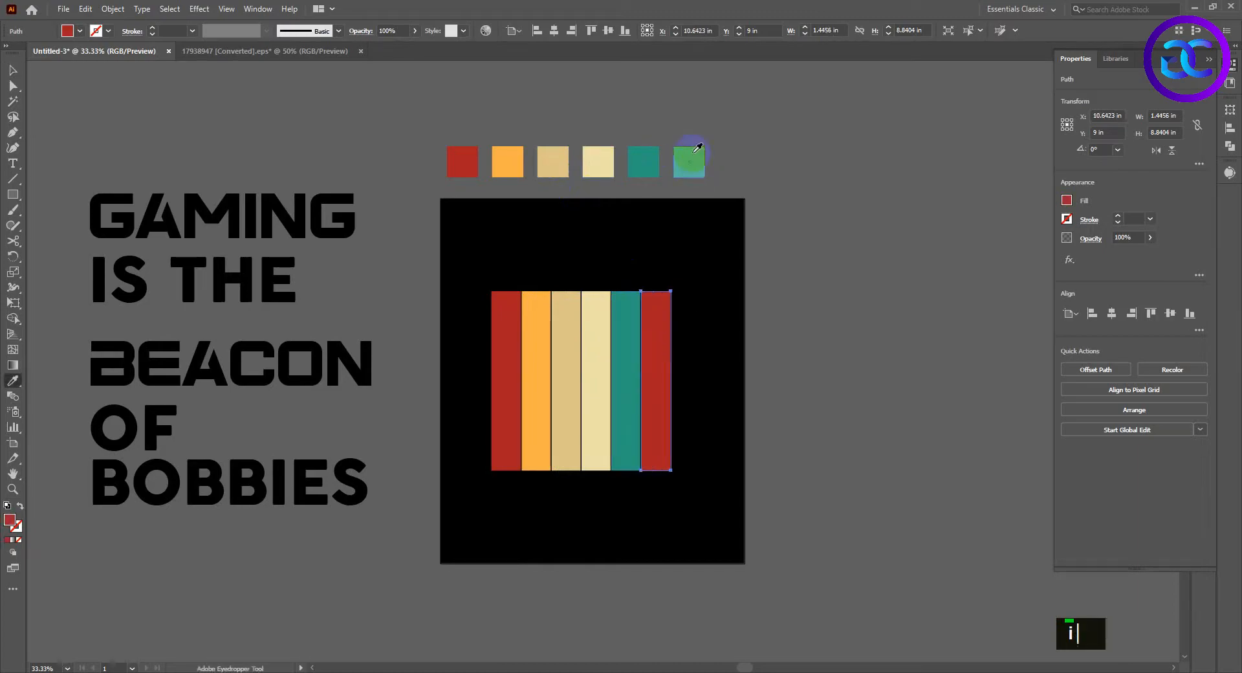
pyautogui.click(693, 153)
pyautogui.press('v')
# - Group the six coloured strips and centre them horizontally on the artboard
pyautogui.click(713, 337)
pyautogui.moveTo(728, 451); pyautogui.dragTo(487, 339)
pyautogui.hotkey('ctrl', 'g')
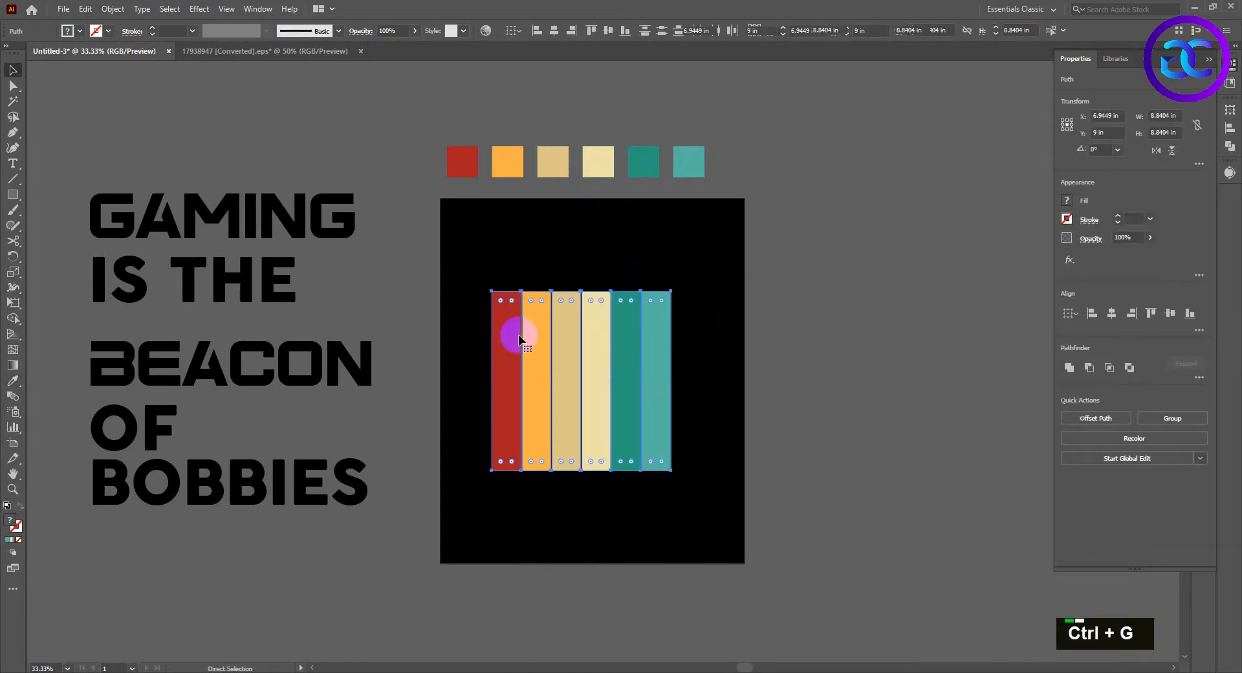
pyautogui.click(555, 30)
pyautogui.doubleClick(251, 165)
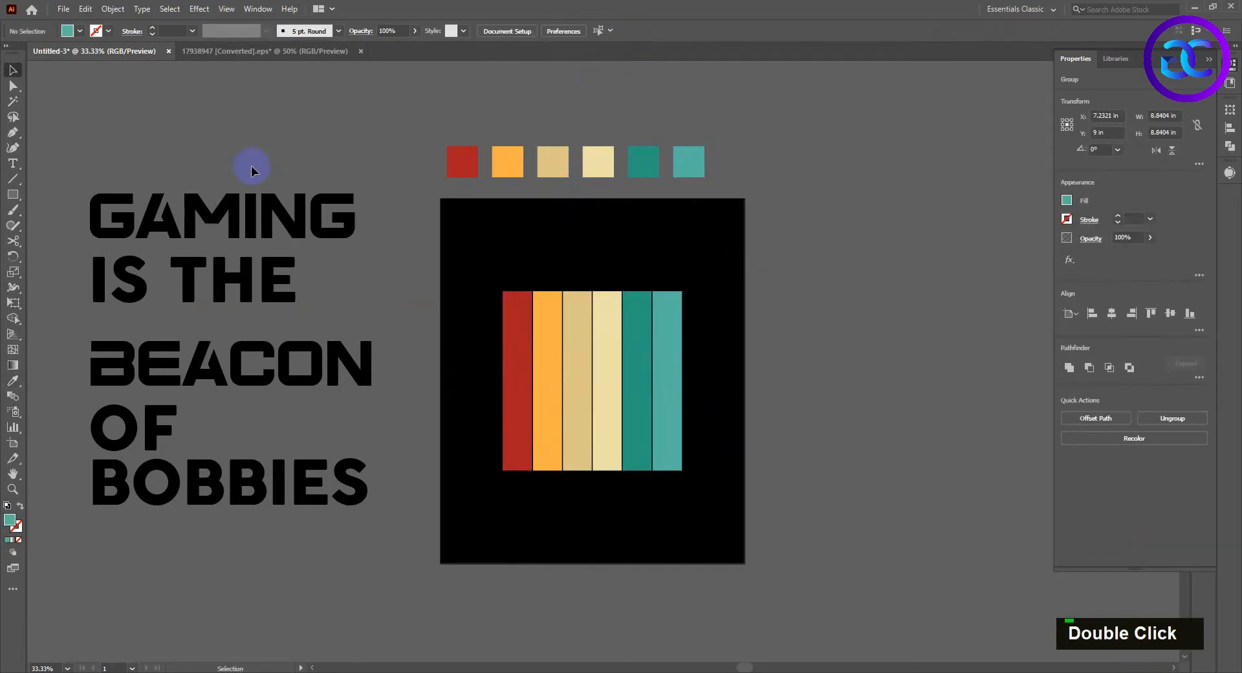
# - Copy all the text lines to the right of the artboard, convert them to outlines, and scale them down to about 4.47 in wide
pyautogui.moveTo(152, 363); pyautogui.dragTo(827, 331)
pyautogui.rightClick(826, 331)
pyautogui.click(867, 436)
pyautogui.moveTo(1039, 474); pyautogui.dragTo(852, 277)
pyautogui.moveTo(808, 330); pyautogui.dragTo(815, 365)
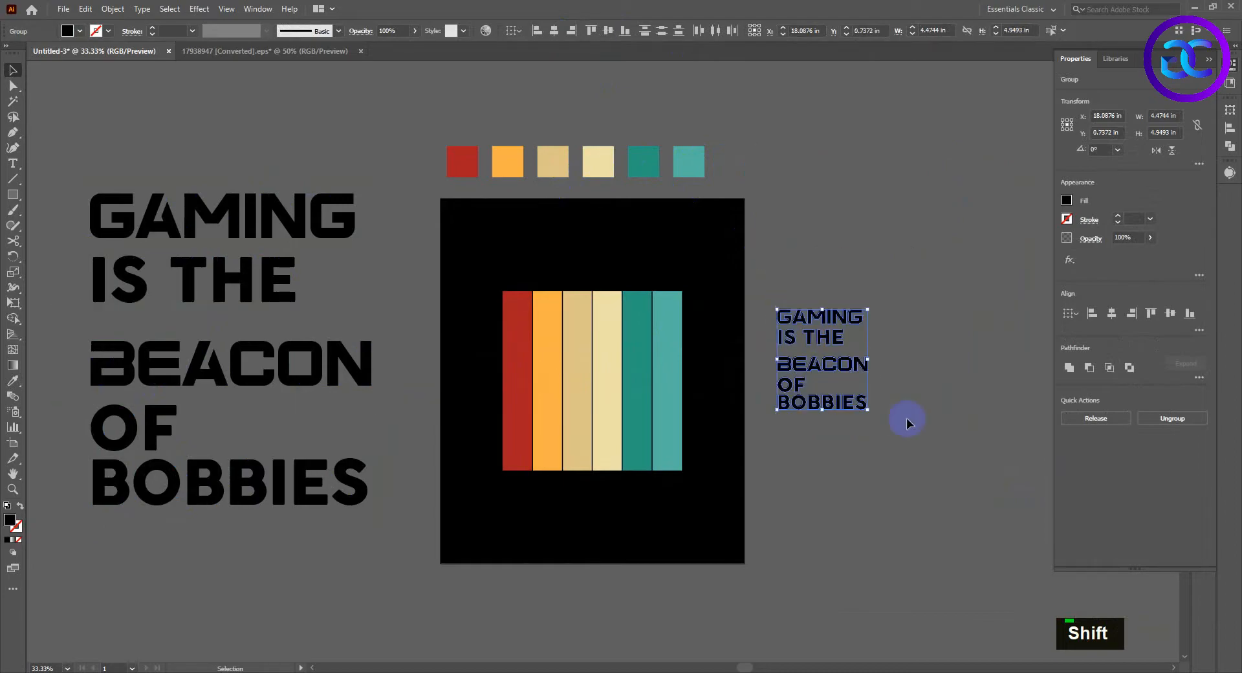
# - Fill the small outlined text copies with the cream swatch colour
pyautogui.click(905, 424)
pyautogui.click(816, 403)
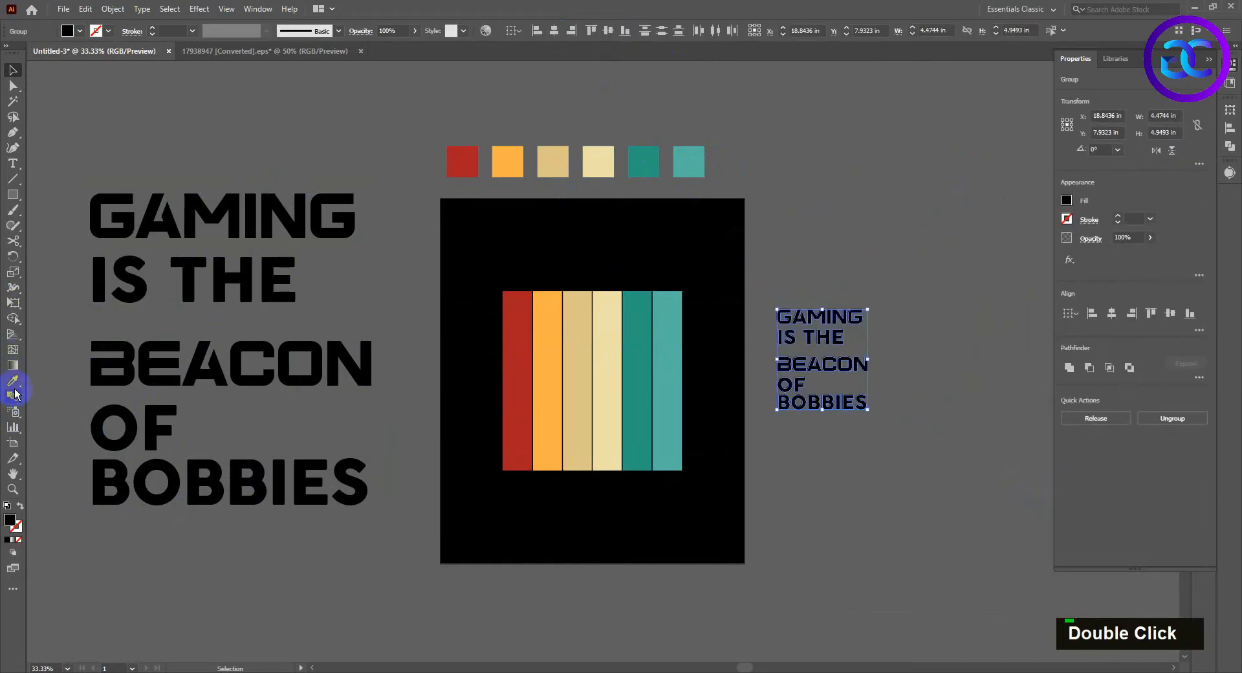
pyautogui.click(13, 385)
pyautogui.click(13, 71)
pyautogui.doubleClick(844, 326)
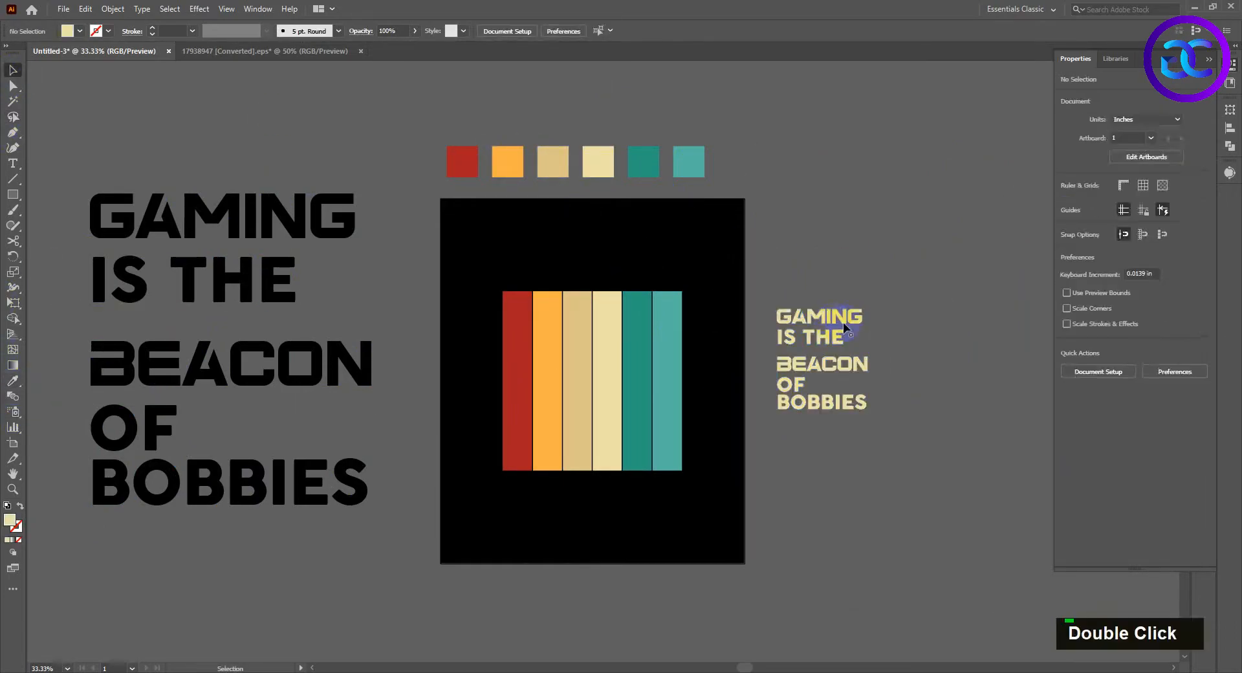
# - Place the cream GAMING word above the strips, enlarge it slightly, and ungroup it into separate letters
pyautogui.moveTo(841, 320); pyautogui.dragTo(609, 295)
pyautogui.scroll(1, 597, 277)
pyautogui.click(652, 264)
pyautogui.rightClick(570, 286)
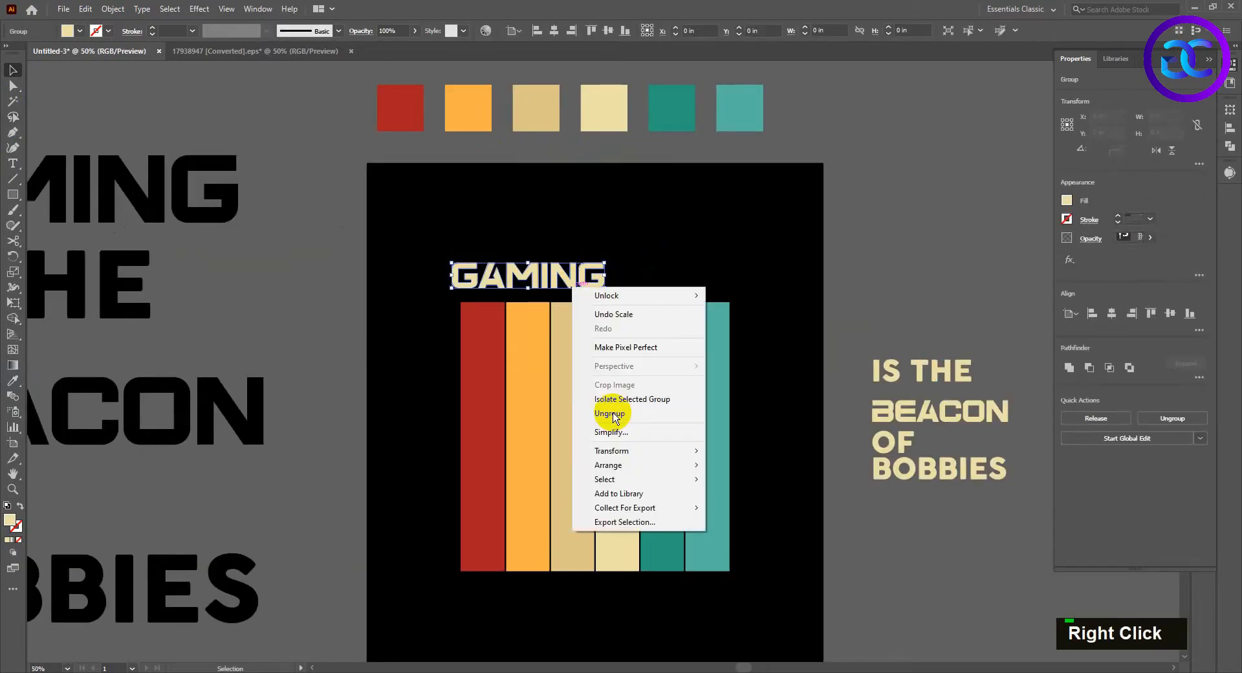
pyautogui.click(612, 414)
# - Ungroup the six coloured strips into individually selectable shapes
pyautogui.keyDown('shift'); pyautogui.click(703, 317); pyautogui.keyUp('shift')
pyautogui.rightClick(704, 318)
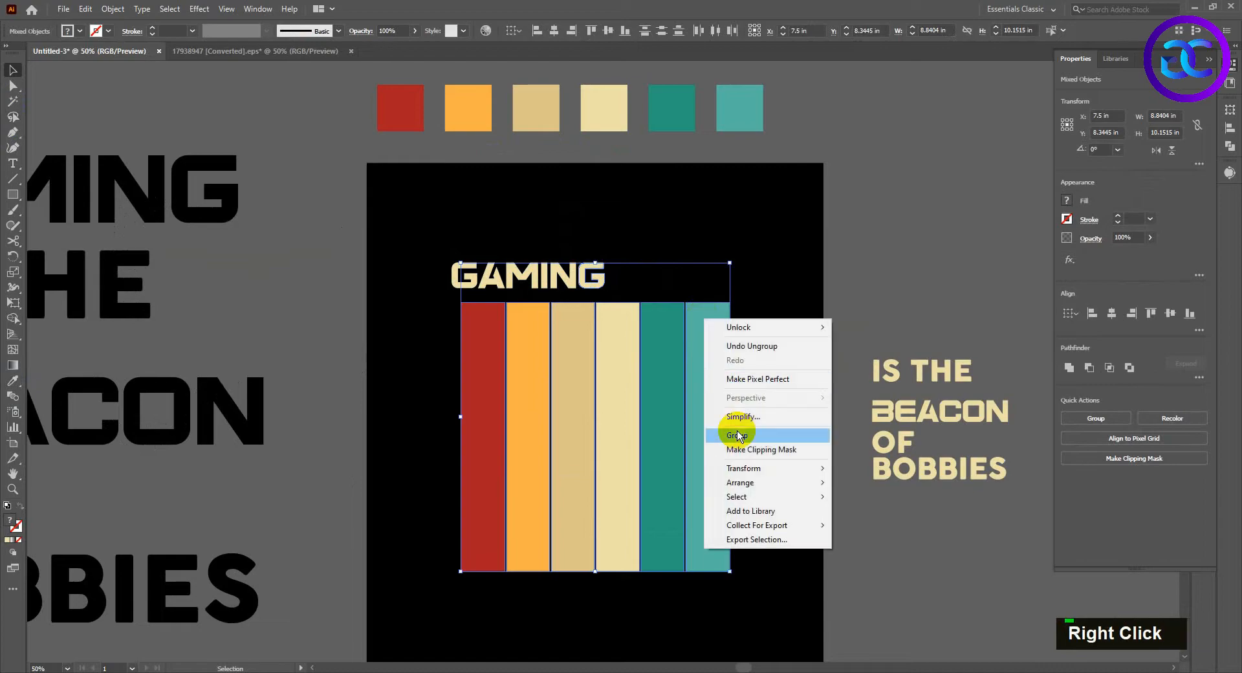
pyautogui.click(771, 239)
pyautogui.rightClick(730, 330)
pyautogui.click(763, 458)
pyautogui.click(766, 352)
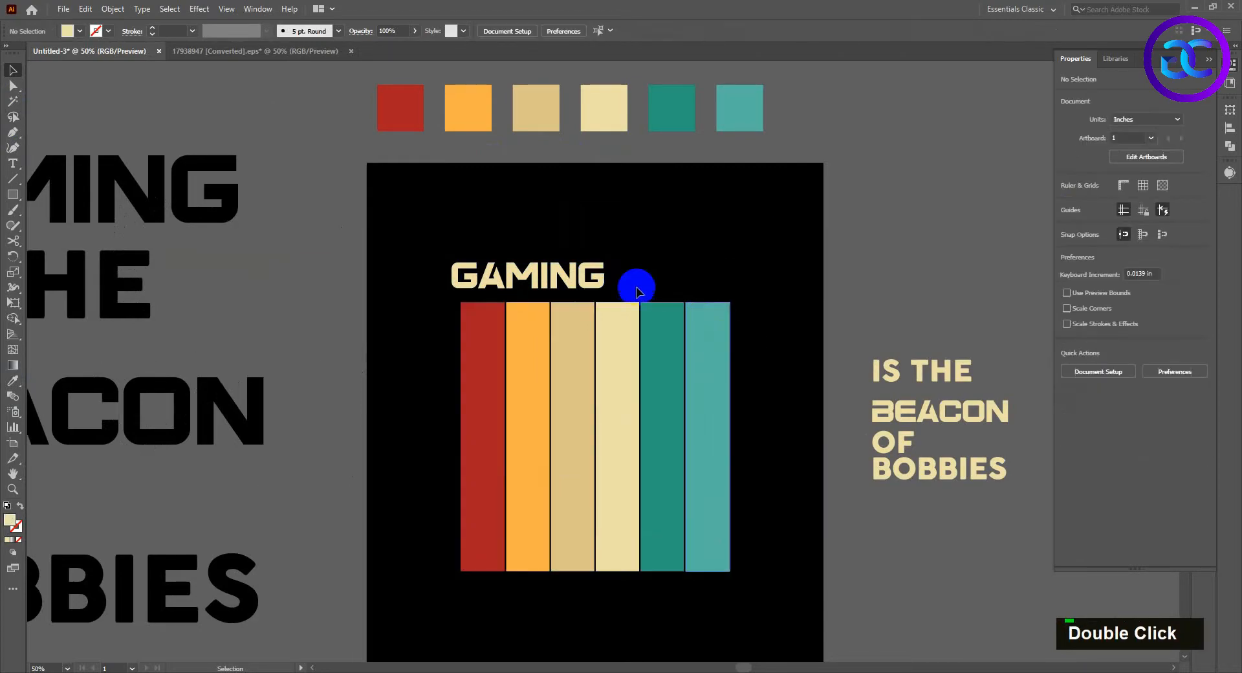
# - Centre the last G, the N and the I of GAMING over the teal, green and cream strips
pyautogui.click(591, 263)
pyautogui.keyDown('shift'); pyautogui.click(690, 319); pyautogui.keyUp('shift')
pyautogui.click(775, 205)
pyautogui.click(573, 269)
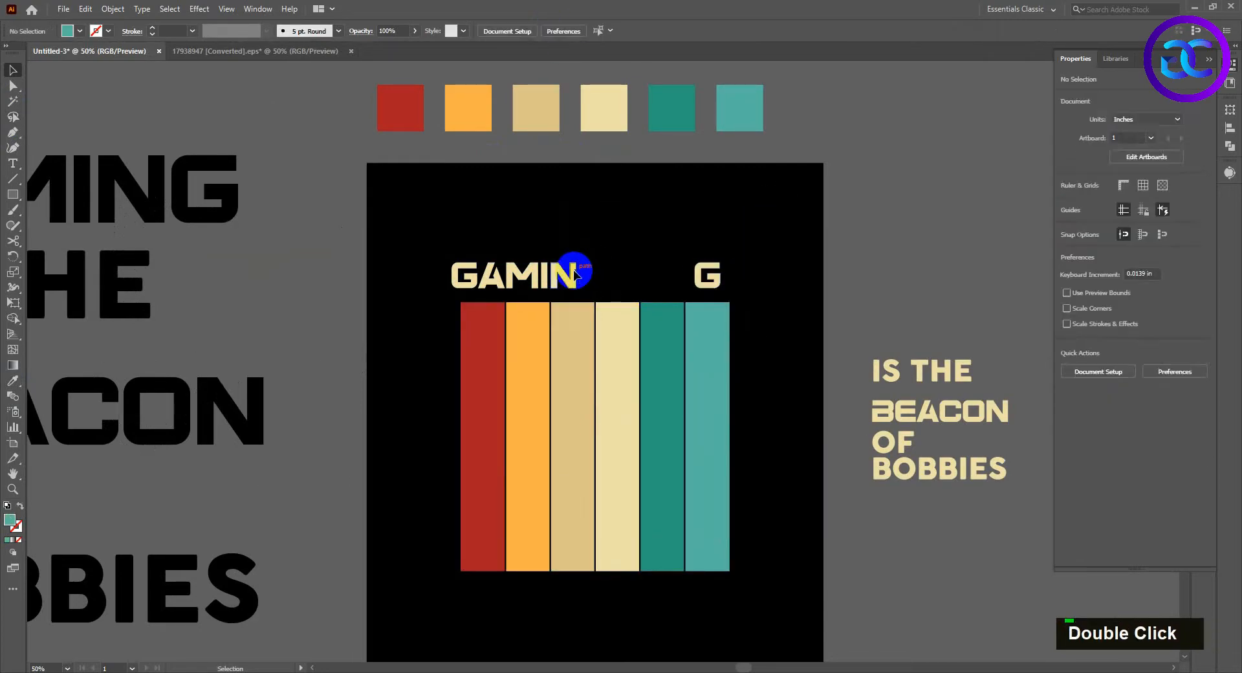
pyautogui.keyDown('shift'); pyautogui.click(655, 319); pyautogui.keyUp('shift')
pyautogui.click(657, 318)
pyautogui.click(555, 32)
pyautogui.click(568, 271)
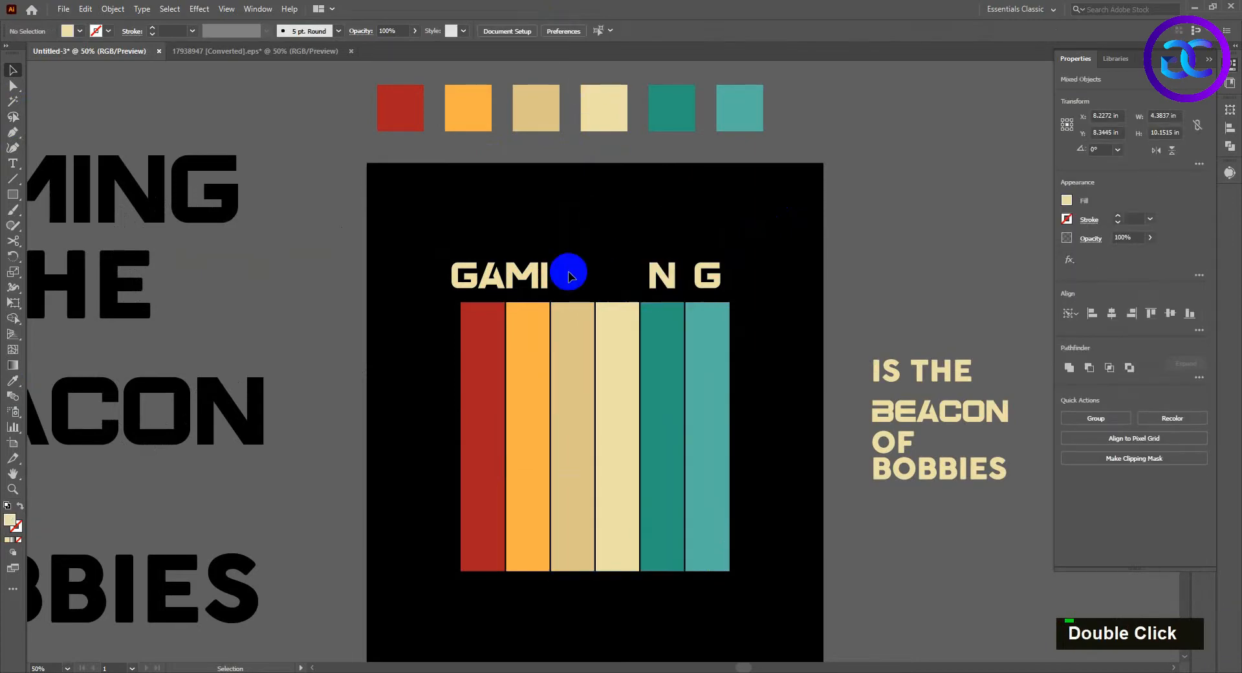
pyautogui.click(544, 272)
pyautogui.keyDown('shift'); pyautogui.click(615, 317); pyautogui.keyUp('shift')
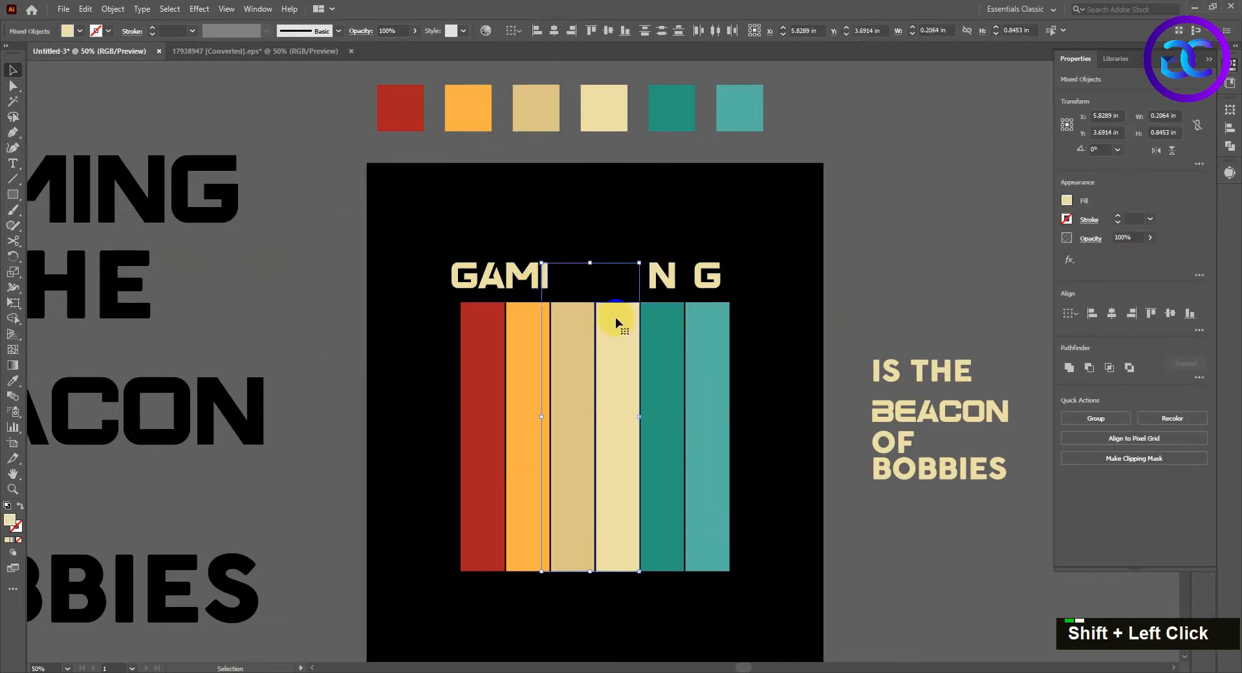
pyautogui.click(632, 205)
# - Centre the M, the A and the first G of GAMING over the tan, orange and red strips
pyautogui.doubleClick(527, 271)
pyautogui.keyDown('shift'); pyautogui.click(568, 320); pyautogui.keyUp('shift')
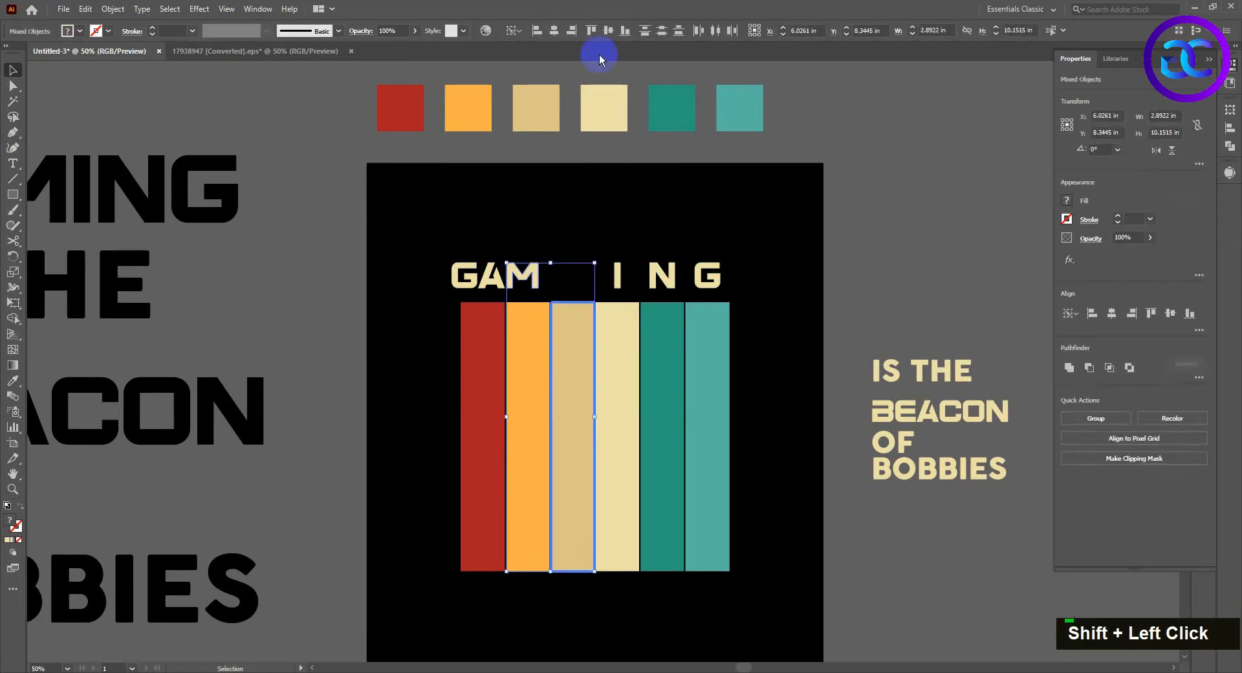
pyautogui.click(555, 31)
pyautogui.doubleClick(488, 275)
pyautogui.keyDown('shift'); pyautogui.click(525, 322); pyautogui.keyUp('shift')
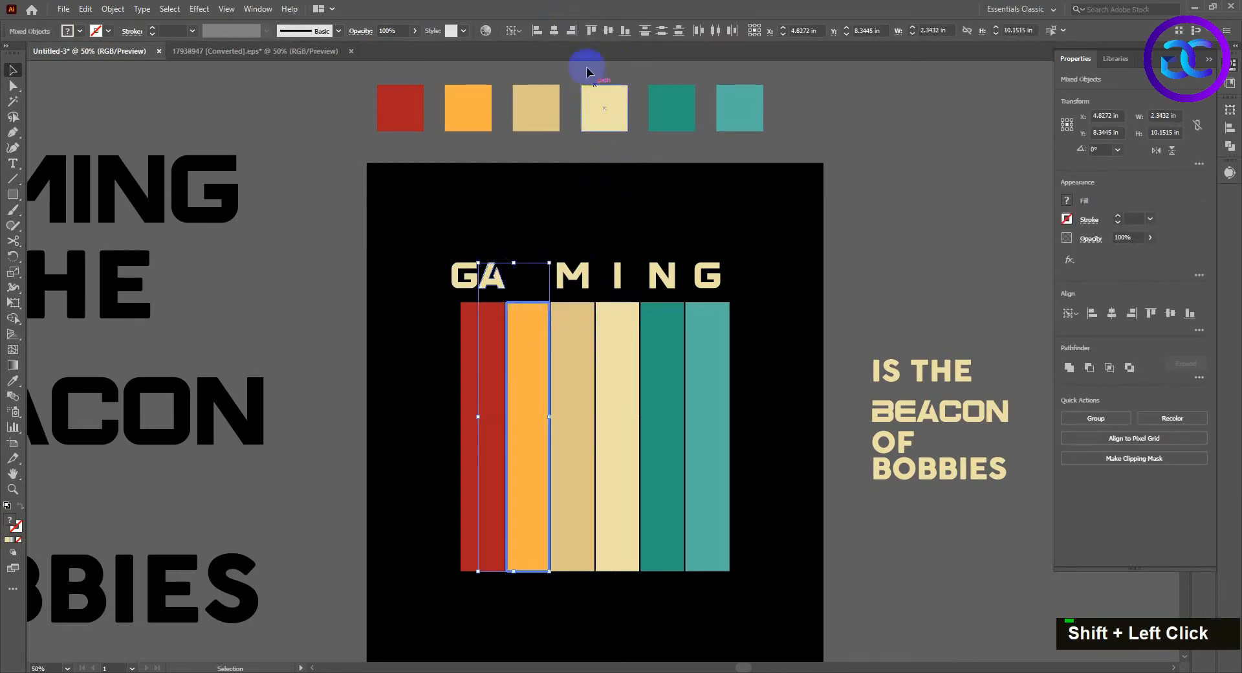
pyautogui.doubleClick(485, 265)
pyautogui.keyDown('shift'); pyautogui.click(490, 313); pyautogui.keyUp('shift')
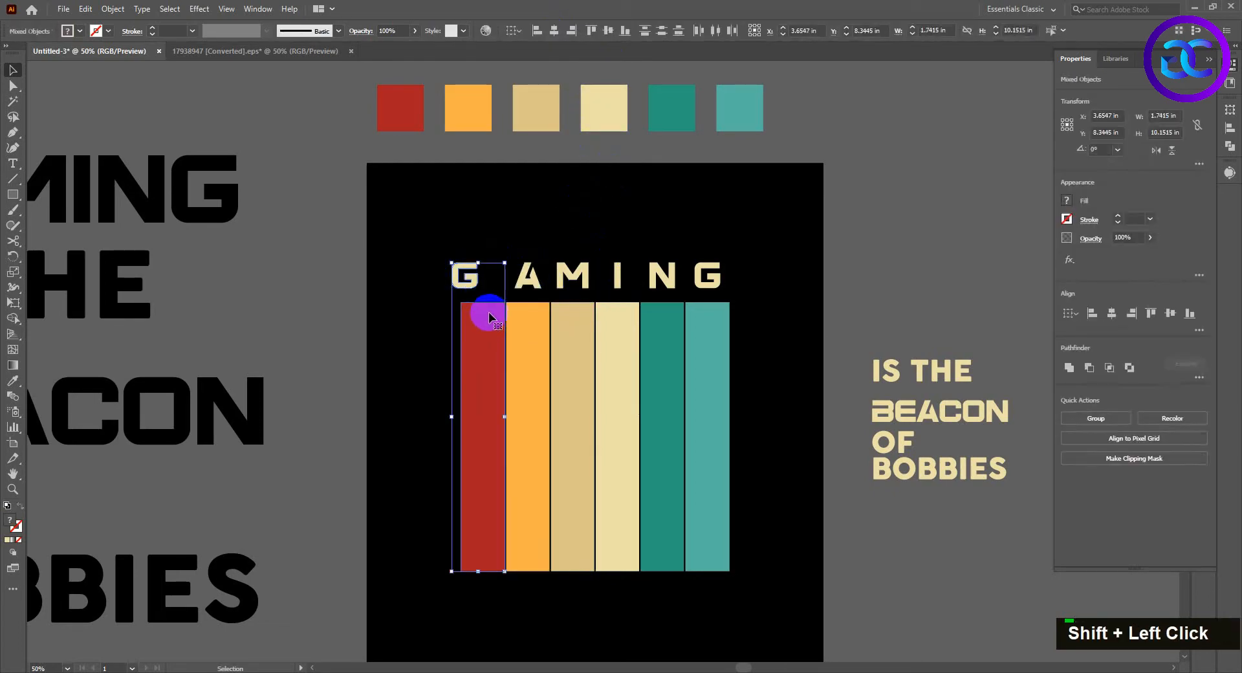
pyautogui.click(554, 32)
pyautogui.click(748, 245)
# - Lower the GAMING letters to sit just above the coloured strips and group them
pyautogui.moveTo(465, 221); pyautogui.dragTo(463, 216)
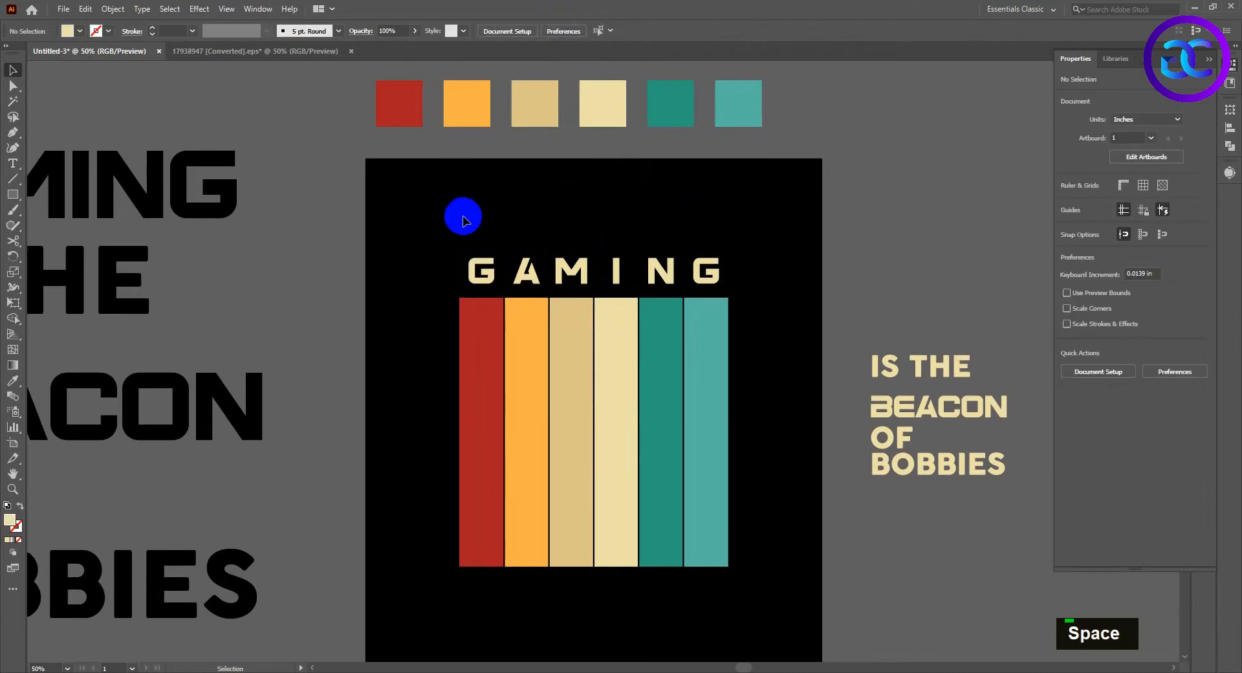
pyautogui.scroll(3, 677, 269)
pyautogui.moveTo(653, 269); pyautogui.dragTo(661, 294)
pyautogui.scroll(-2, 647, 276)
pyautogui.rightClick(665, 310)
pyautogui.moveTo(372, 249); pyautogui.dragTo(793, 285)
pyautogui.hotkey('ctrl', 'g')
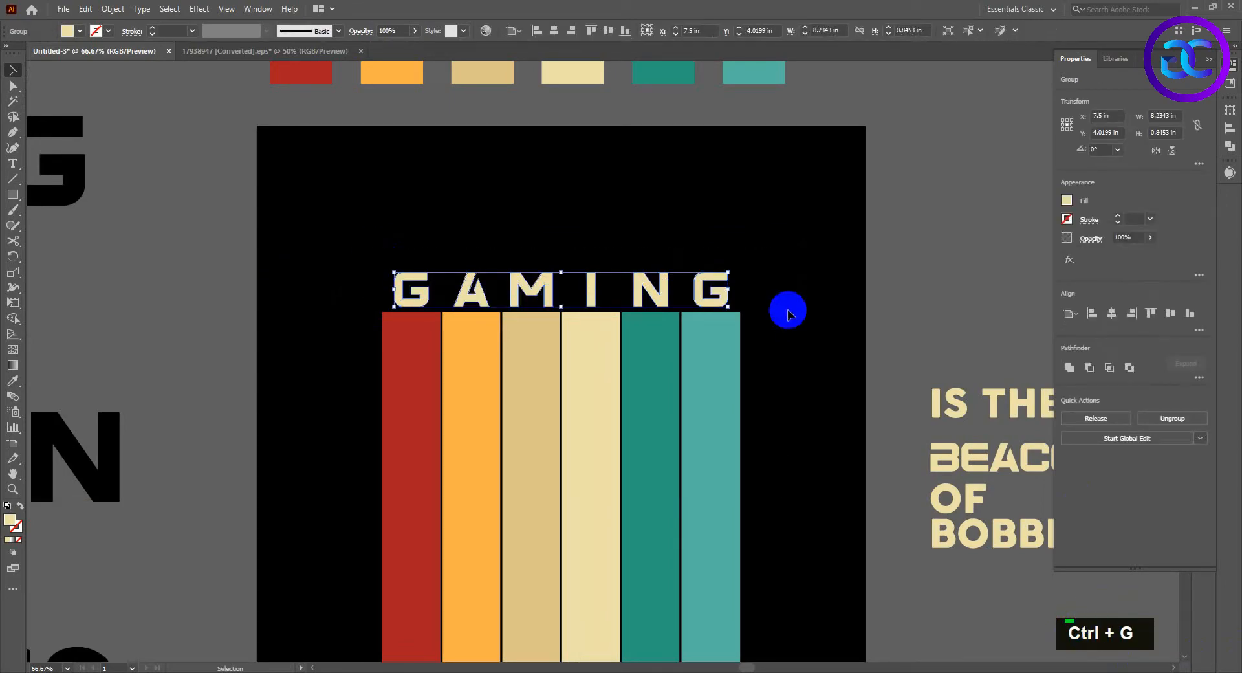
pyautogui.click(788, 314)
pyautogui.click(1207, 60)
pyautogui.doubleClick(806, 222)
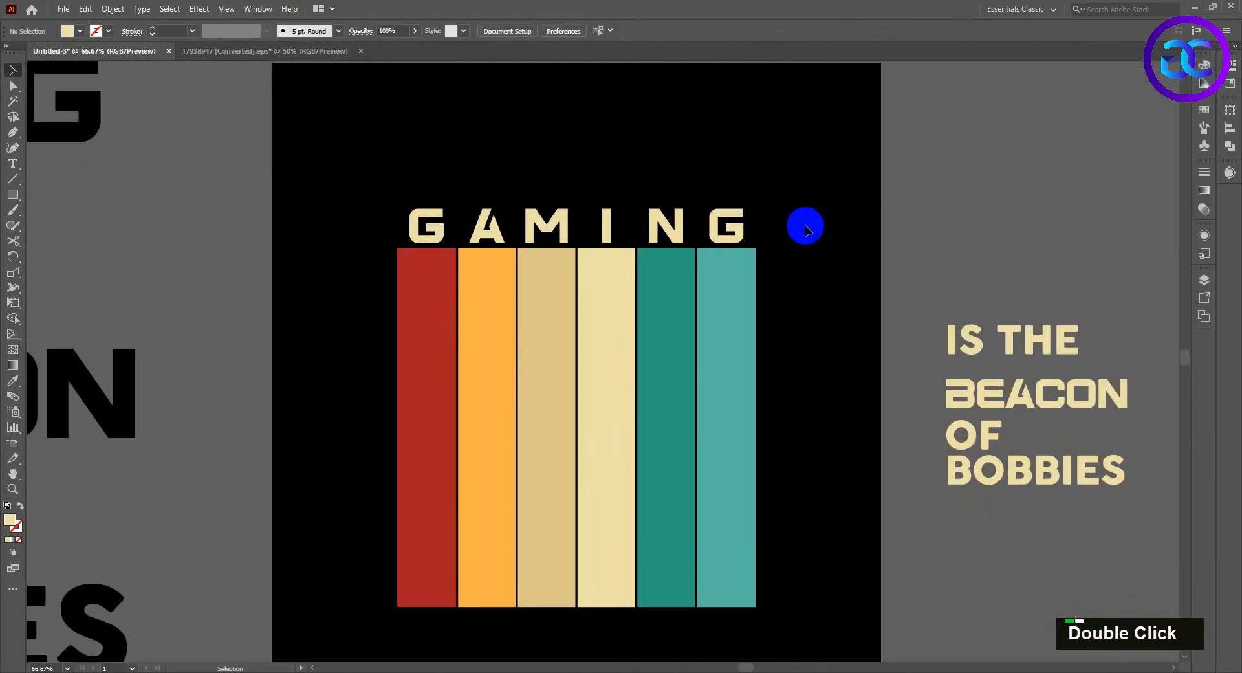
# - Ungroup the GAMING word above the strips into separate letters
pyautogui.scroll(-2, 809, 227)
pyautogui.scroll(2, 760, 258)
pyautogui.rightClick(739, 238)
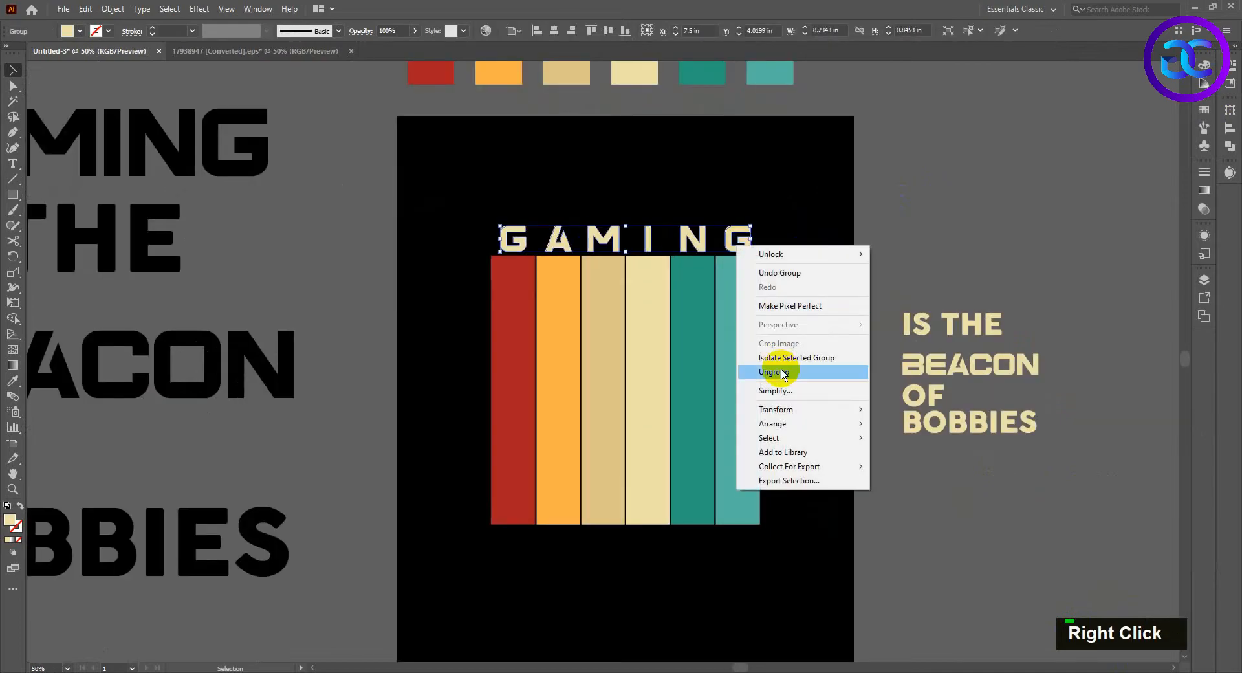
pyautogui.click(785, 363)
# - Recolour the last G and the N of GAMING with the colours sampled from the strips directly beneath them
pyautogui.doubleClick(745, 244)
pyautogui.press('v')
pyautogui.press('i')
pyautogui.click(750, 298)
pyautogui.press('v')
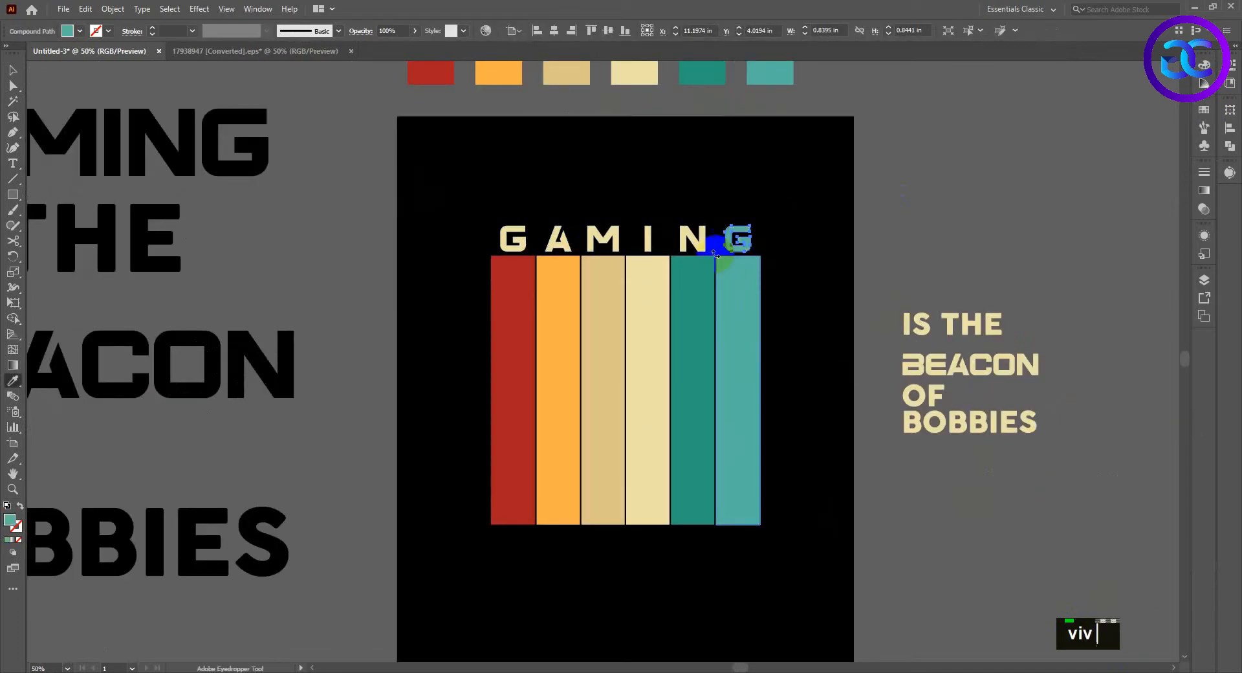
pyautogui.click(699, 245)
pyautogui.press('i')
pyautogui.click(703, 287)
pyautogui.press('v')
# - Recolour the M, the A and the first G with the tan, orange and red sampled from the strips below
pyautogui.click(604, 241)
pyautogui.press('i')
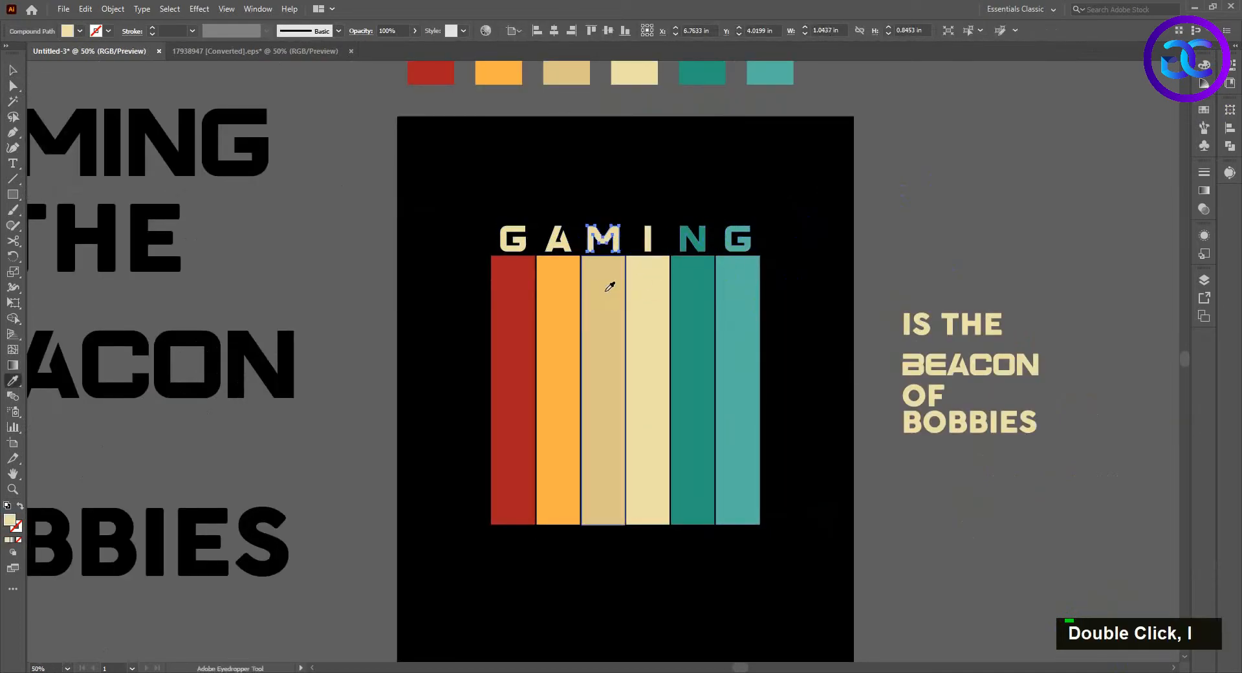
pyautogui.click(607, 290)
pyautogui.press('v')
pyautogui.click(560, 244)
pyautogui.press('i')
pyautogui.click(561, 291)
pyautogui.press('v')
pyautogui.doubleClick(518, 257)
pyautogui.press('i')
pyautogui.click(514, 291)
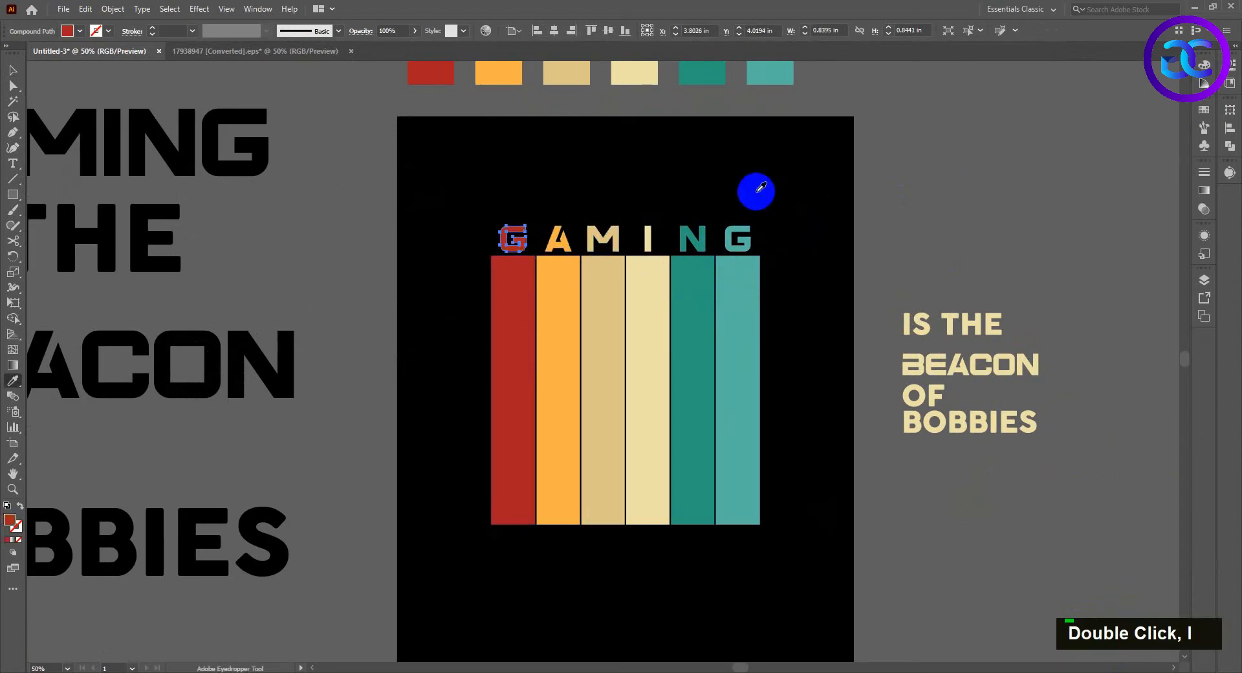
pyautogui.press('v')
# - Move the cream IS THE text onto the upper part of the middle strips
pyautogui.keyDown('alt'); pyautogui.scroll(-1, 760, 220); pyautogui.keyUp('alt')
pyautogui.press('space')
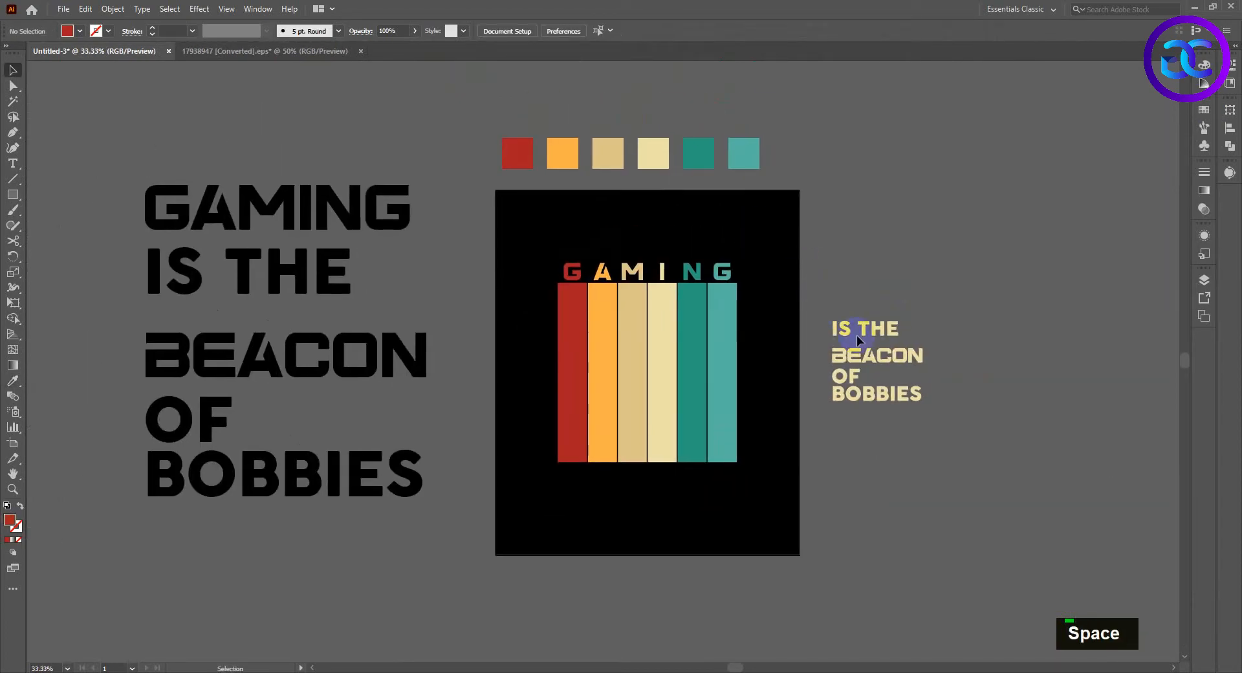
pyautogui.doubleClick(853, 333)
pyautogui.moveTo(851, 332); pyautogui.dragTo(648, 303)
pyautogui.scroll(1, 649, 304)
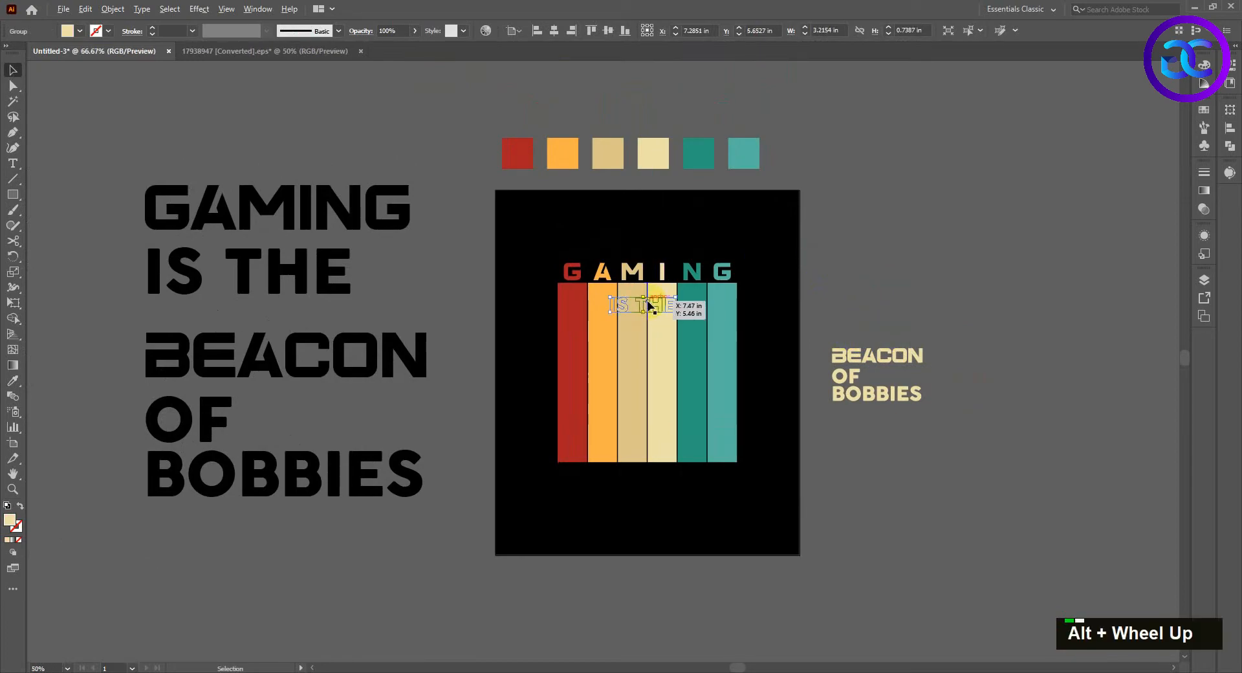
pyautogui.keyDown('alt'); pyautogui.scroll(1, 649, 304); pyautogui.keyUp('alt')
# - Bring the IS THE text to the front and fill it with black (000000)
pyautogui.rightClick(649, 302)
pyautogui.moveTo(715, 479)
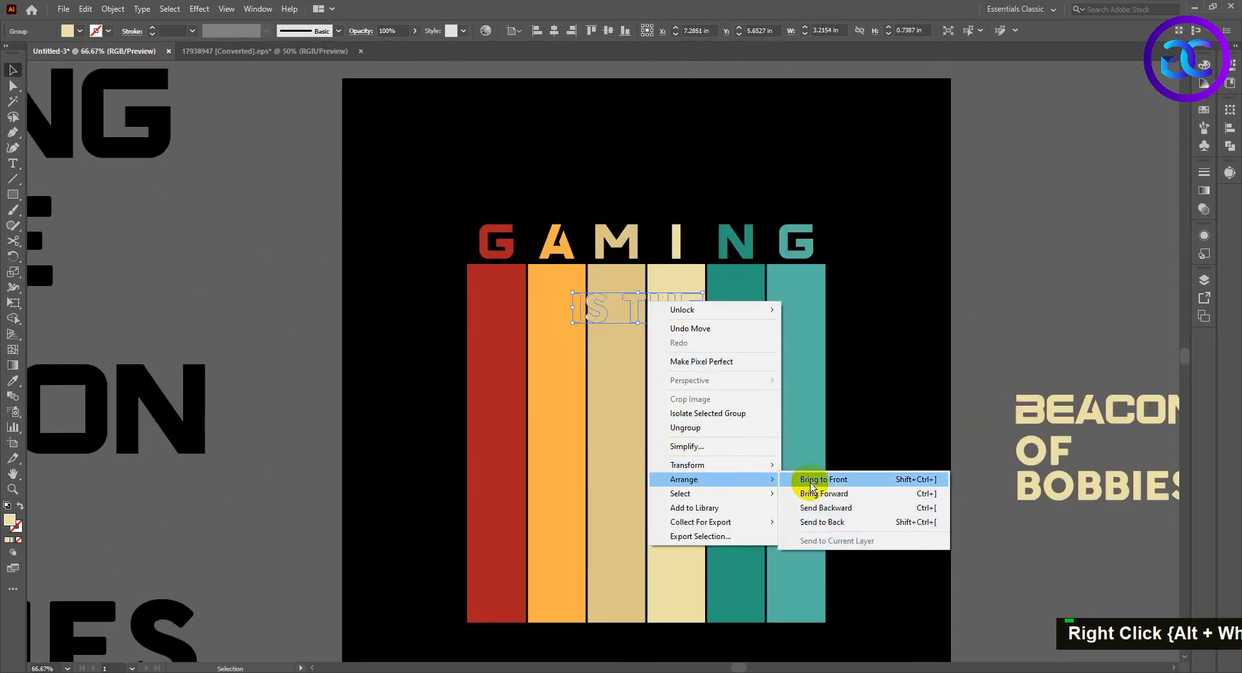
pyautogui.click(811, 479)
pyautogui.doubleClick(665, 305)
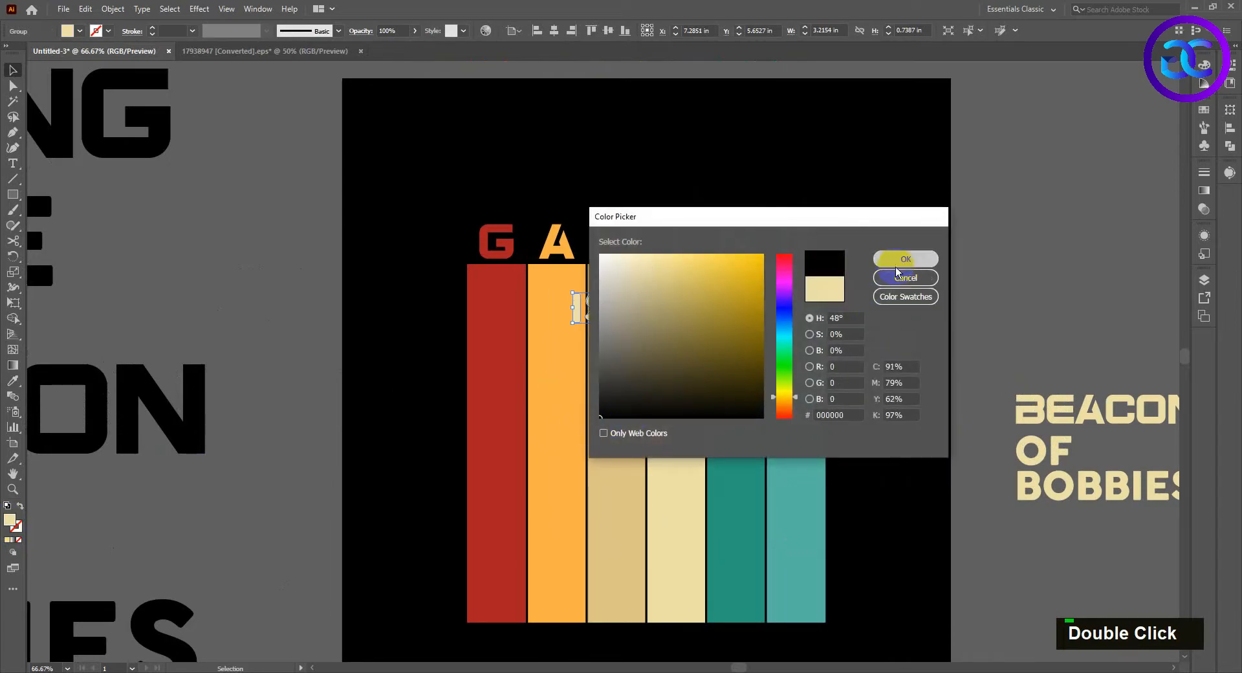
pyautogui.click(897, 261)
# - Group the six coloured strips and centre the IS THE text horizontally on them
pyautogui.moveTo(845, 369); pyautogui.dragTo(423, 477)
pyautogui.rightClick(631, 394)
pyautogui.click(671, 202)
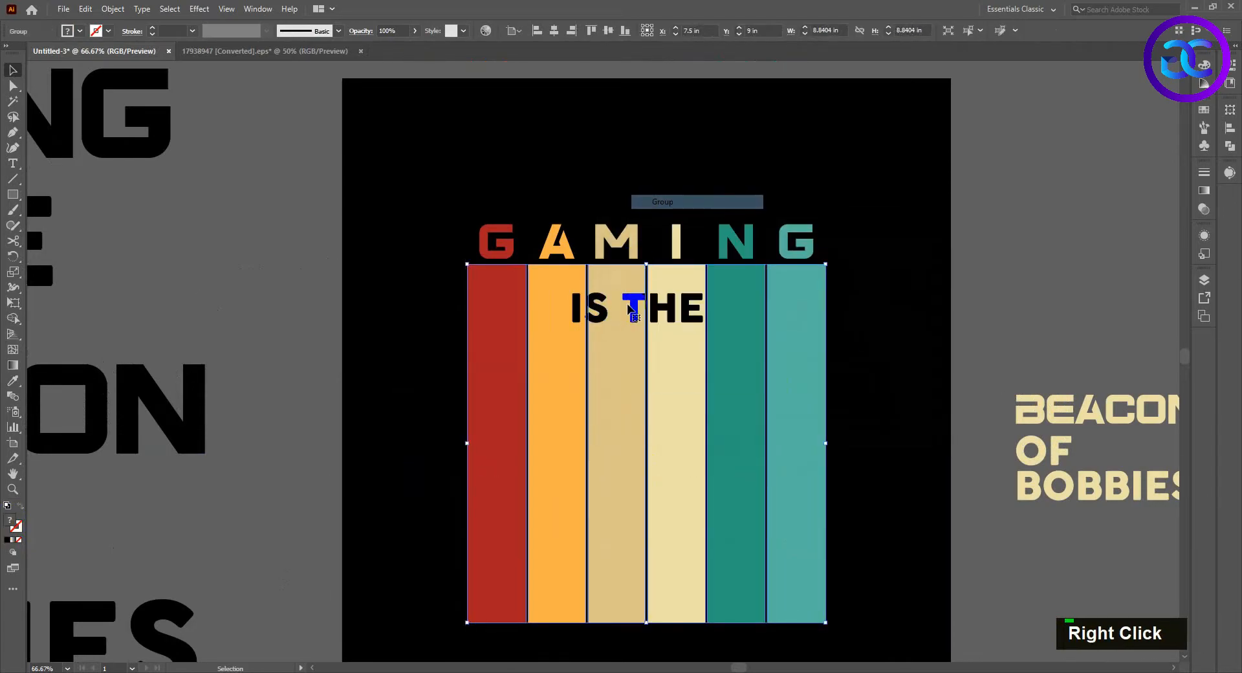
pyautogui.keyDown('shift'); pyautogui.click(774, 315); pyautogui.keyUp('shift')
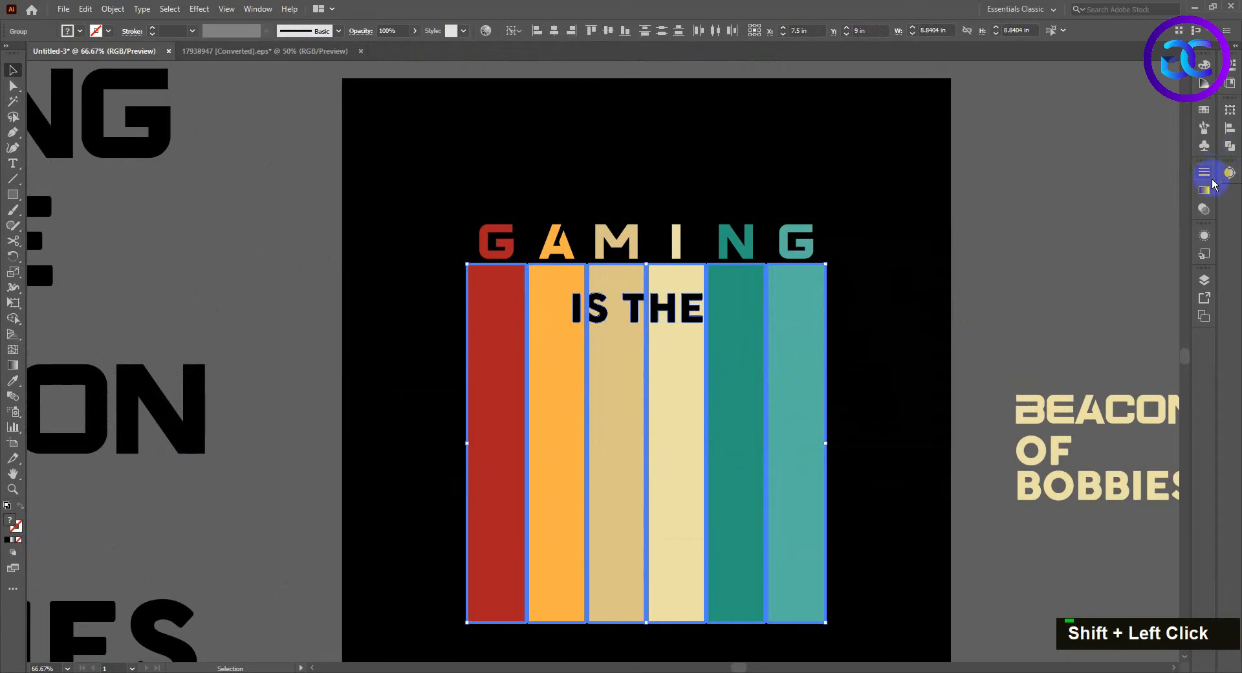
pyautogui.click(1230, 147)
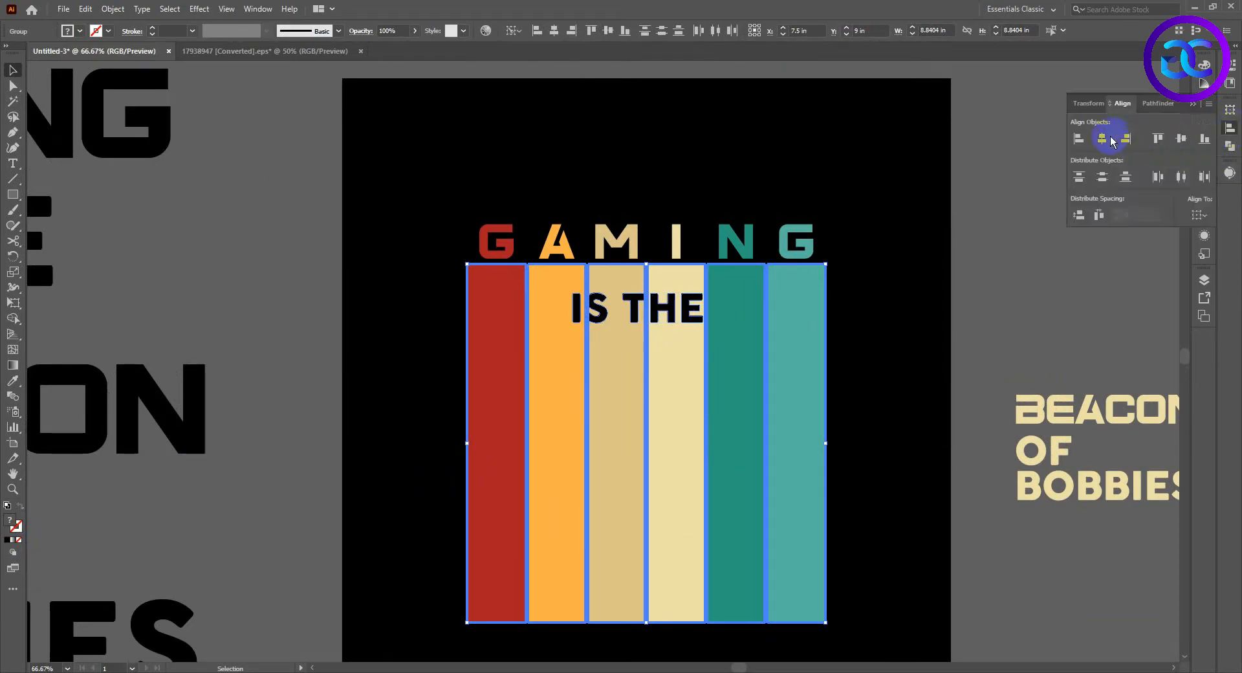
pyautogui.click(913, 219)
# - Scale the black IS THE text down to about 2.68 in wide near the upper edge of the strips
pyautogui.moveTo(648, 315); pyautogui.dragTo(700, 309)
pyautogui.scroll(2, 711, 311)
pyautogui.scroll(-1, 711, 310)
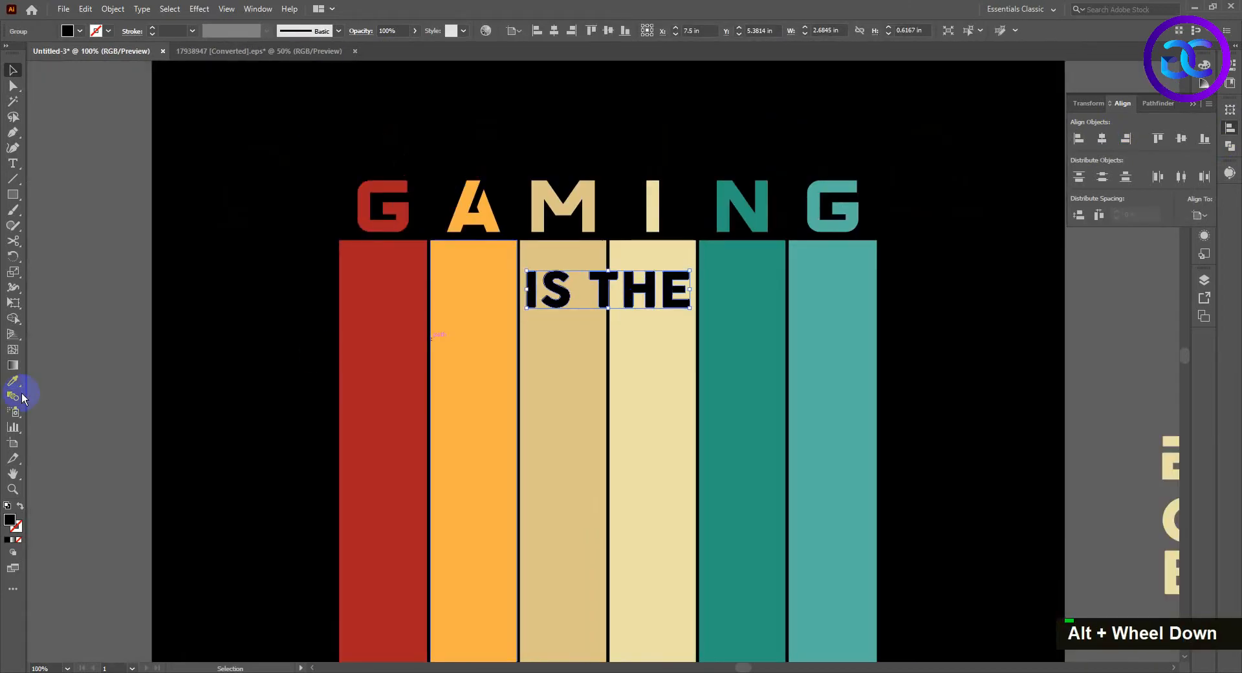
# - Cut the IS THE text and create an opacity mask on the strips group with Clip turned off
pyautogui.click(85, 9)
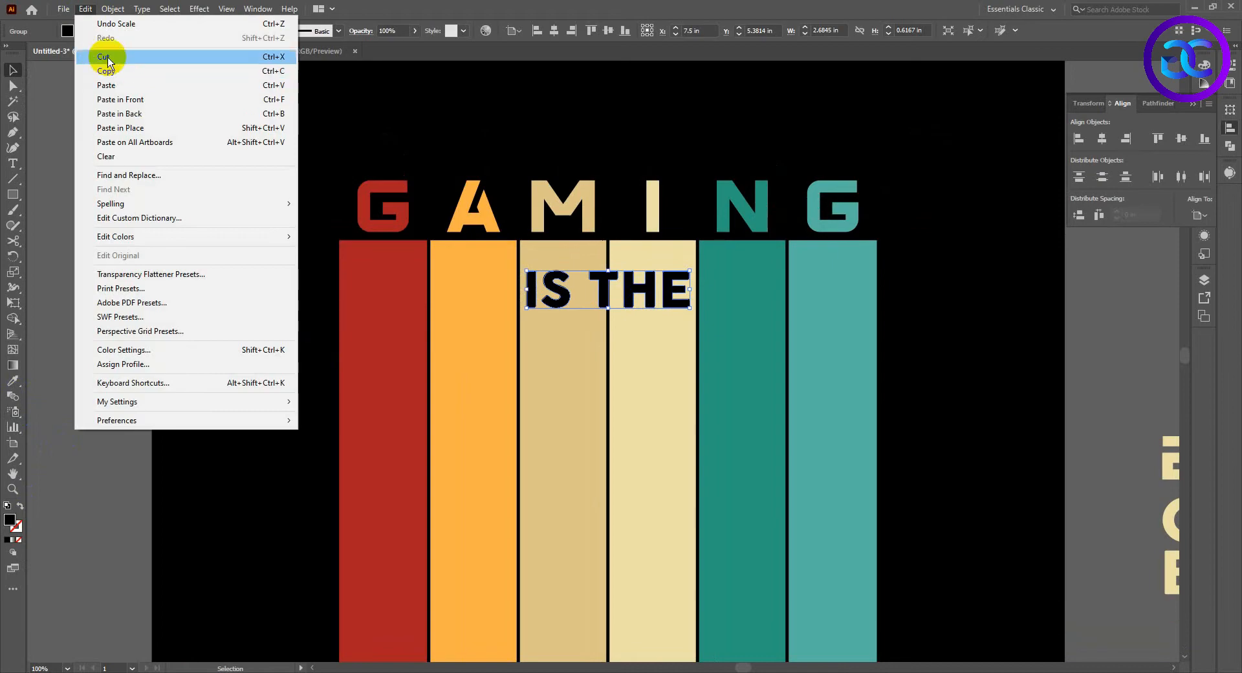
pyautogui.click(102, 56)
pyautogui.click(654, 347)
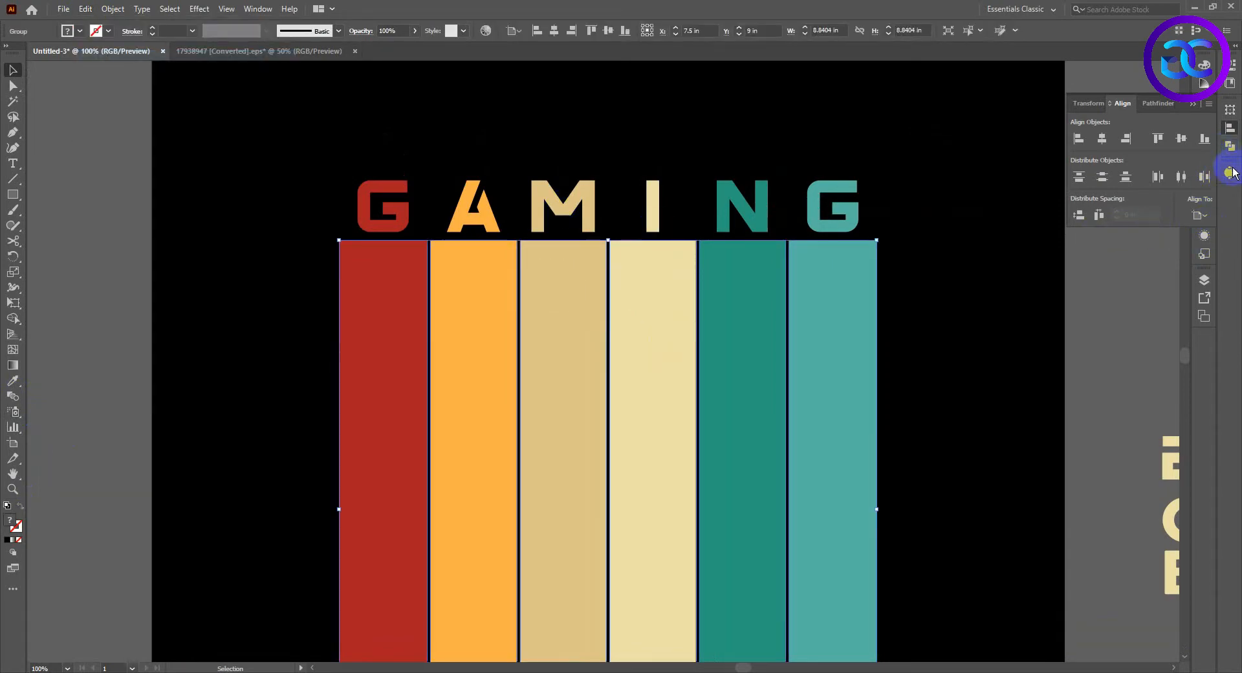
pyautogui.click(1229, 133)
pyautogui.click(1204, 208)
pyautogui.doubleClick(1114, 220)
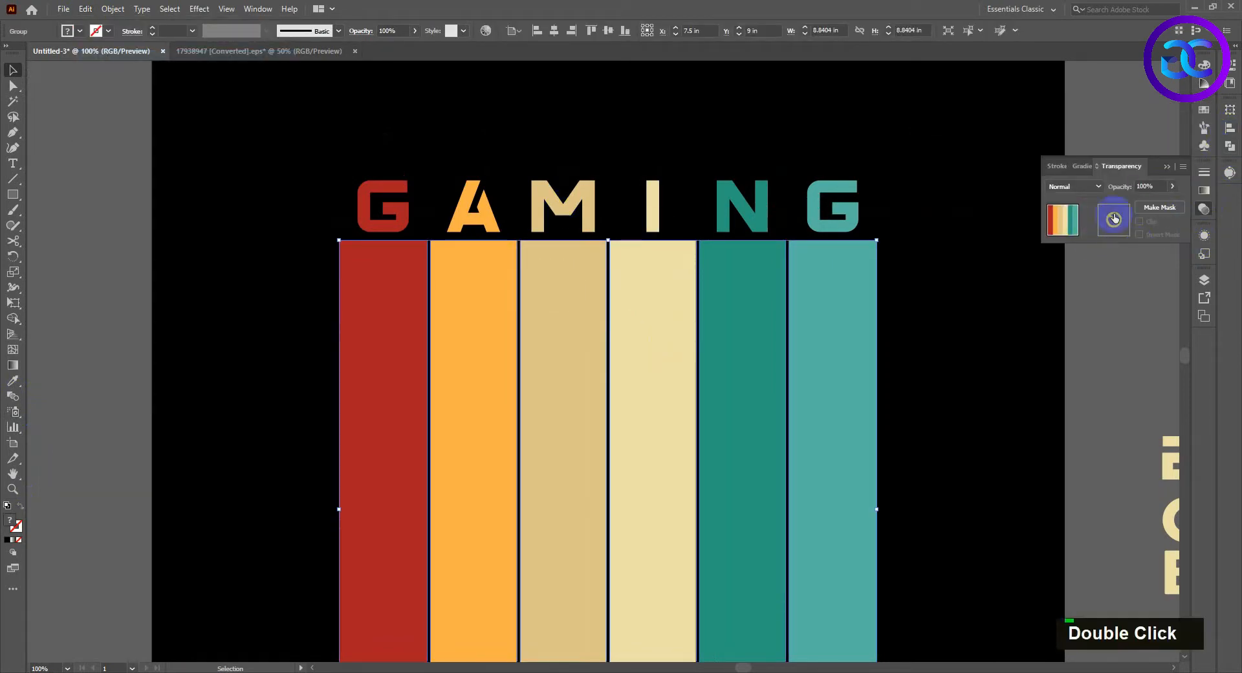
pyautogui.click(1139, 222)
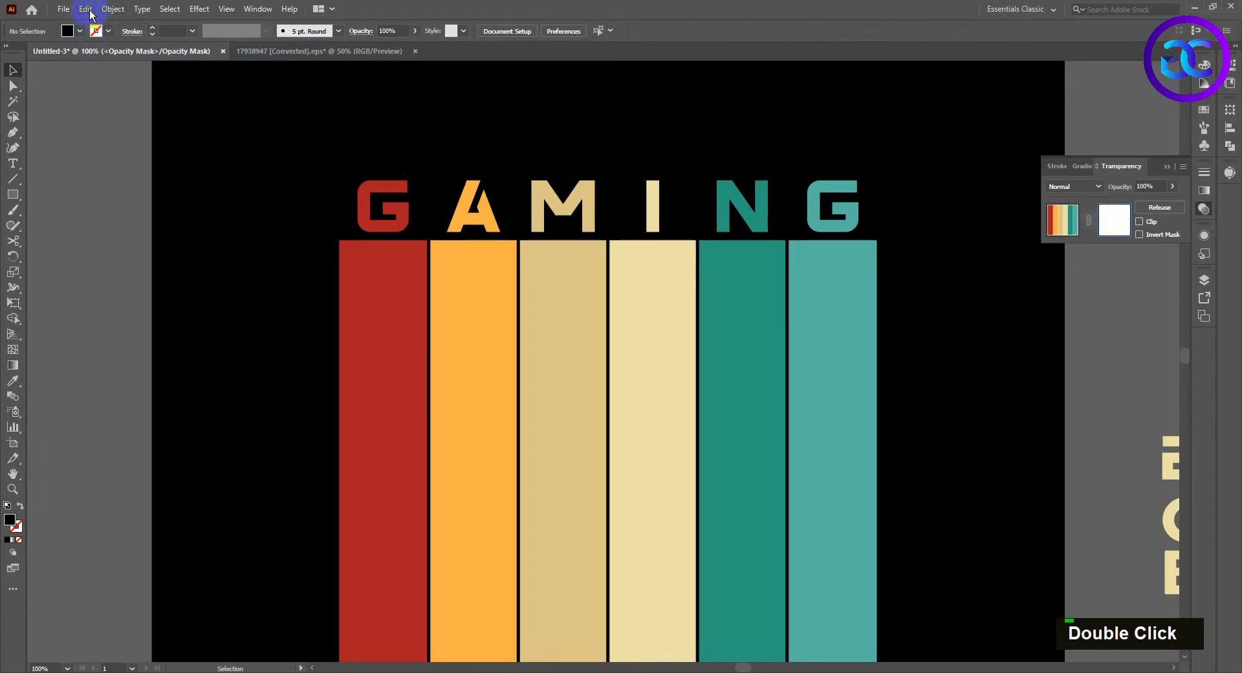
# - Paste the IS THE text at its original position inside the opacity mask and return to editing the artwork
pyautogui.click(85, 8)
pyautogui.click(136, 107)
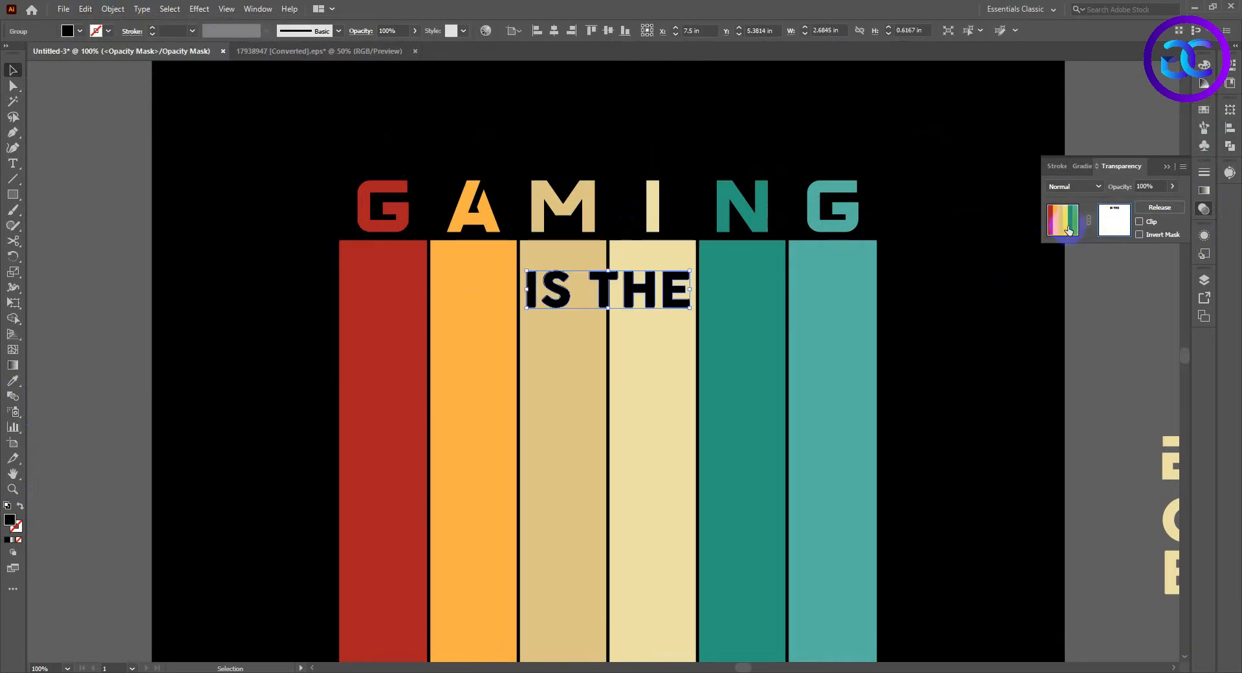
pyautogui.doubleClick(944, 315)
pyautogui.keyDown('alt'); pyautogui.scroll(-3, 906, 311); pyautogui.keyUp('alt')
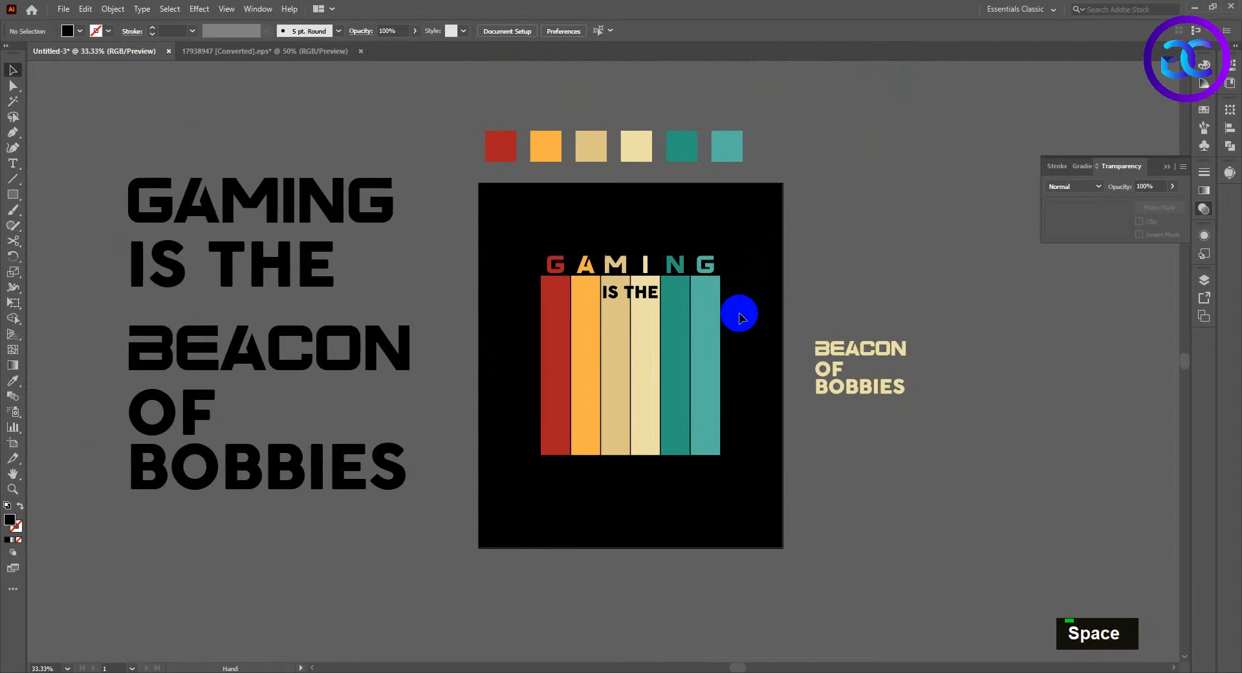
pyautogui.press('alt')
# - Group the green game controller in 17938947 [Converted].eps and bring it into the T-shirt document beside the artboard
pyautogui.click(272, 51)
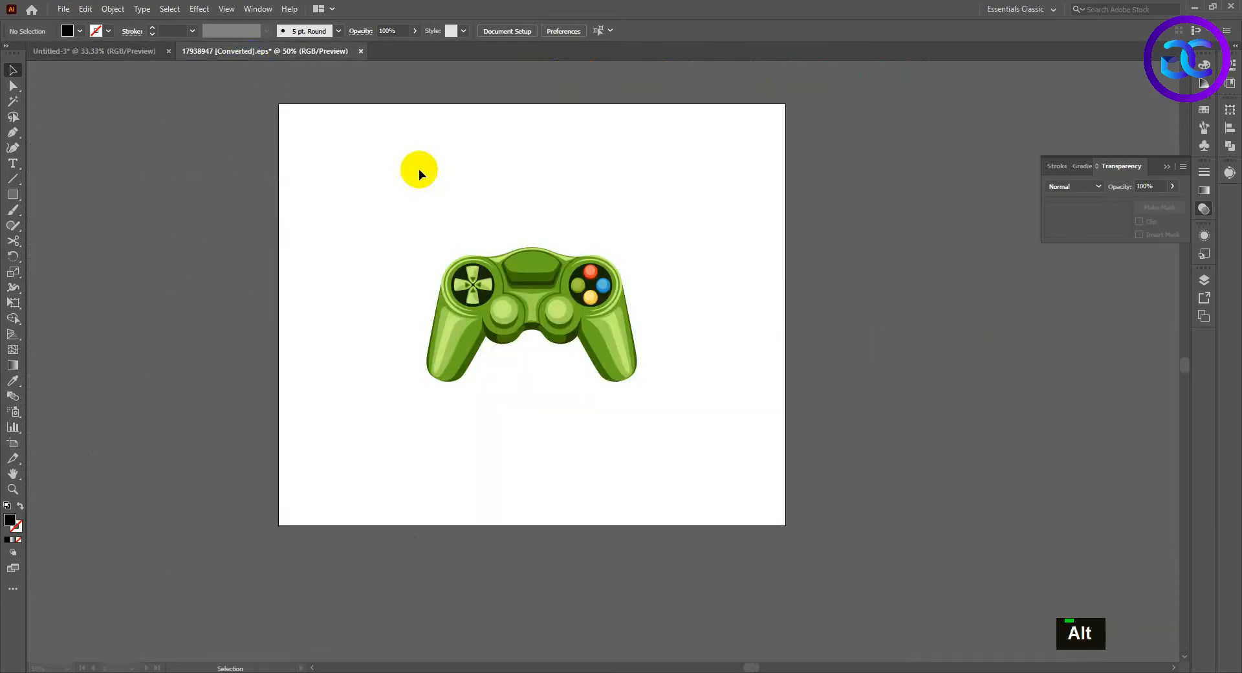
pyautogui.doubleClick(553, 333)
pyautogui.hotkey('ctrl', 'g')
pyautogui.click(535, 344)
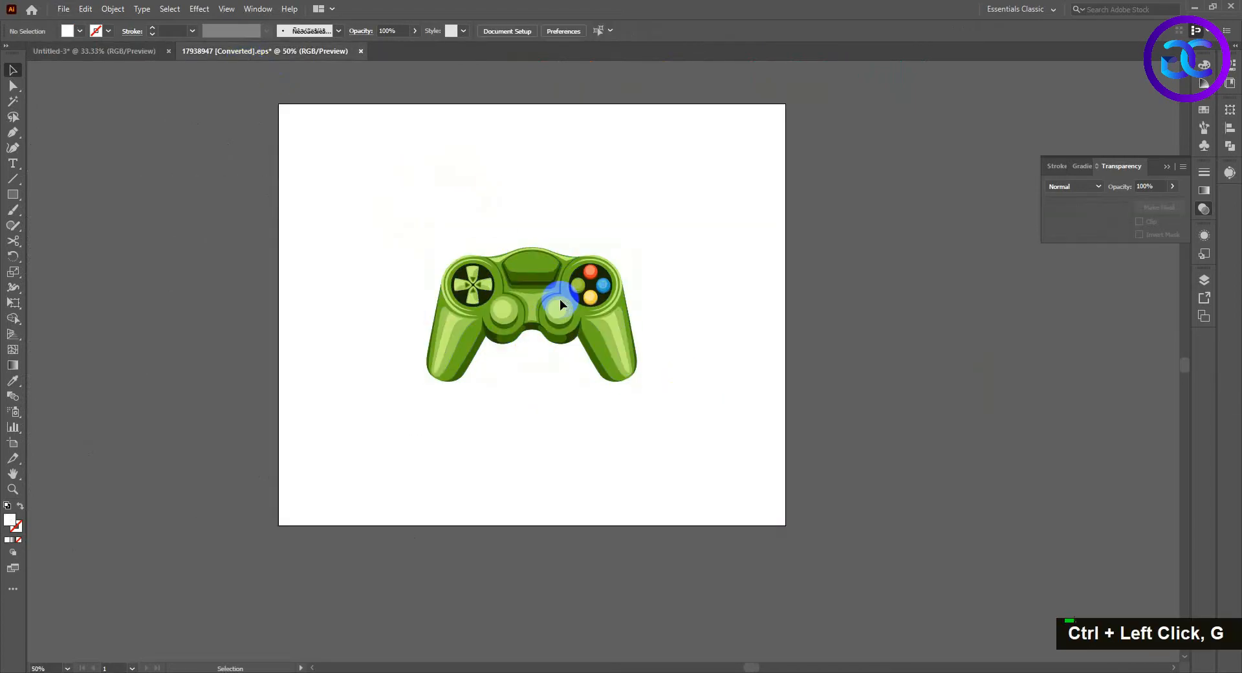
pyautogui.moveTo(560, 299); pyautogui.dragTo(629, 310)
pyautogui.press('space')
pyautogui.scroll(2, 625, 231)
pyautogui.click(974, 343)
pyautogui.scroll(1, 621, 240)
pyautogui.press('space')
# - Ungroup the game controller beside the artboard and group all its parts again
pyautogui.click(733, 216)
pyautogui.rightClick(734, 220)
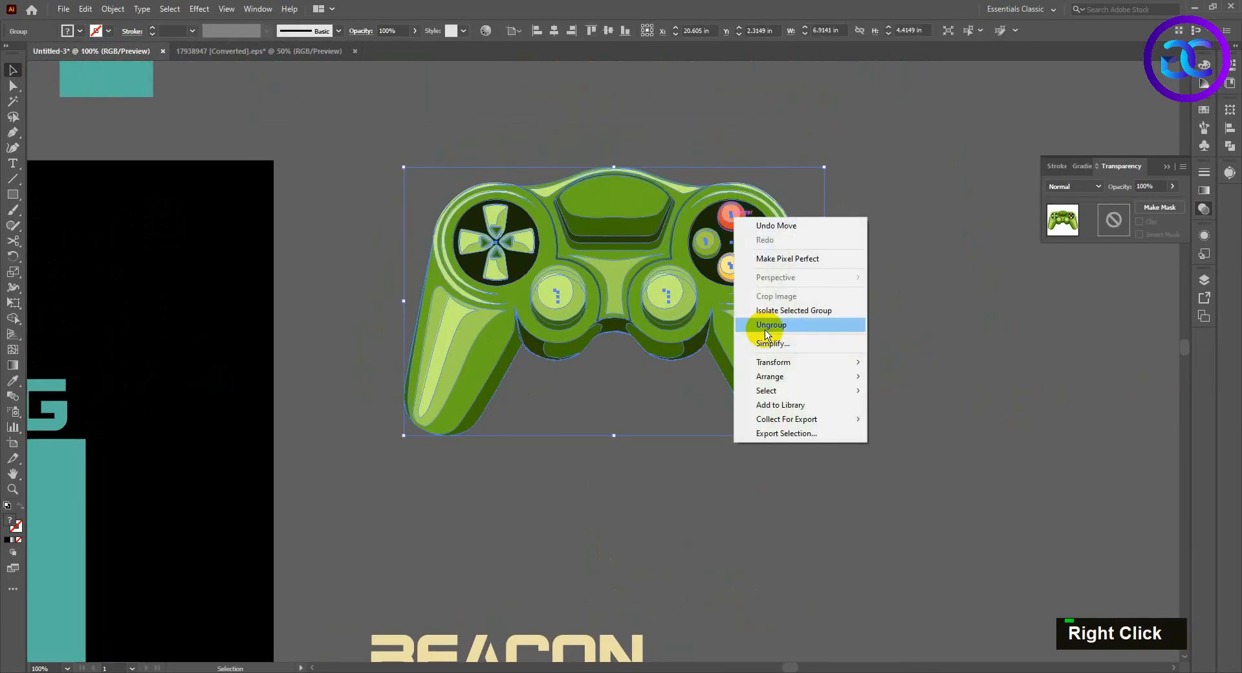
pyautogui.click(762, 320)
pyautogui.doubleClick(895, 281)
pyautogui.scroll(-1, 834, 278)
pyautogui.scroll(1, 647, 262)
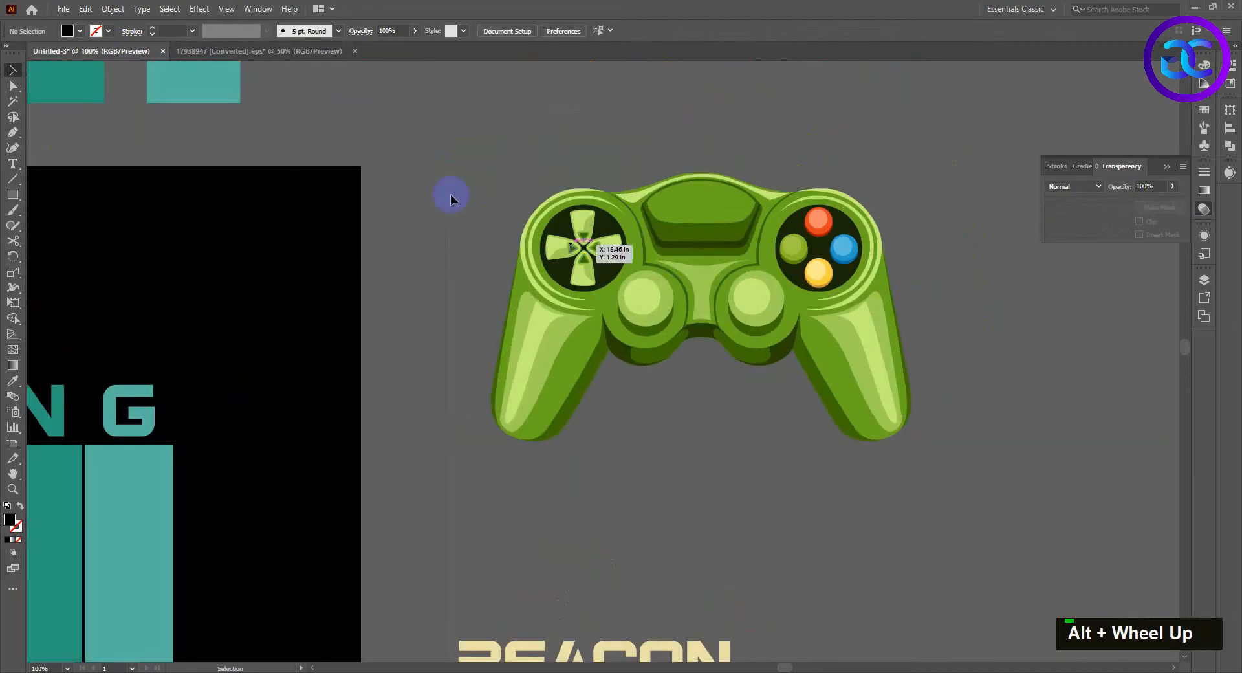
pyautogui.moveTo(999, 471); pyautogui.dragTo(973, 485)
pyautogui.hotkey('ctrl', 'g')
pyautogui.click(973, 482)
# - Move the controller onto the coloured strips and centre it on them horizontally and vertically
pyautogui.scroll(-2, 972, 482)
pyautogui.press('space')
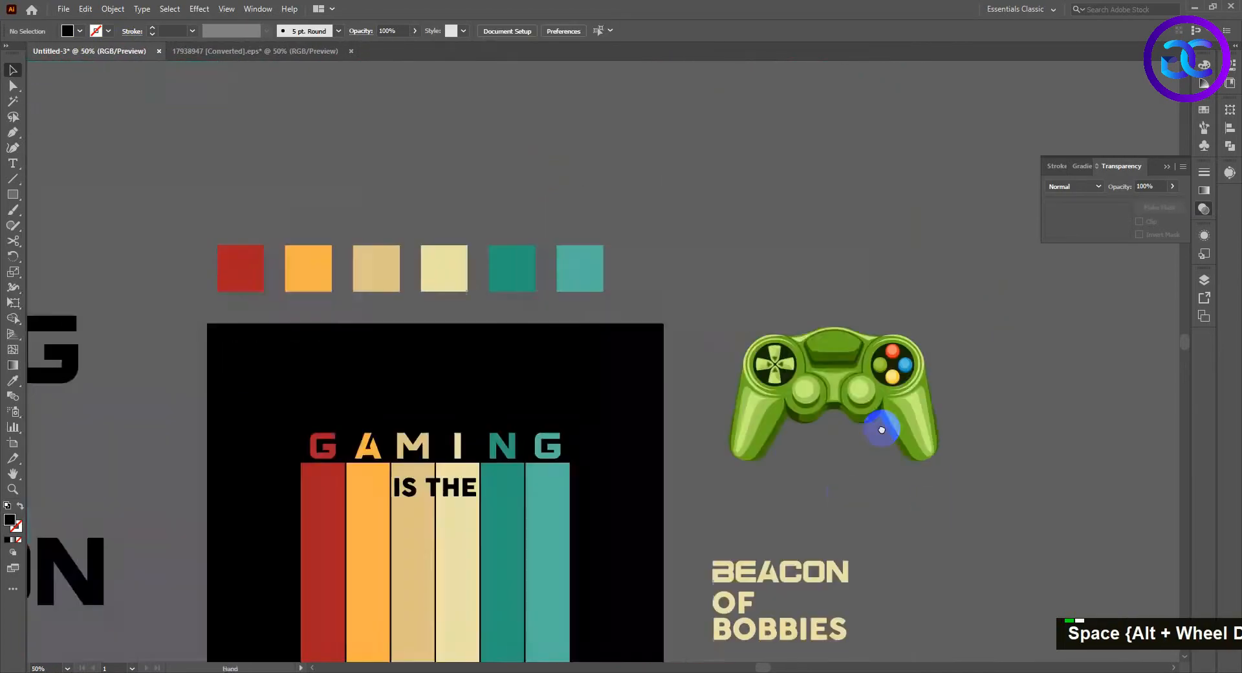
pyautogui.moveTo(826, 414); pyautogui.dragTo(507, 464)
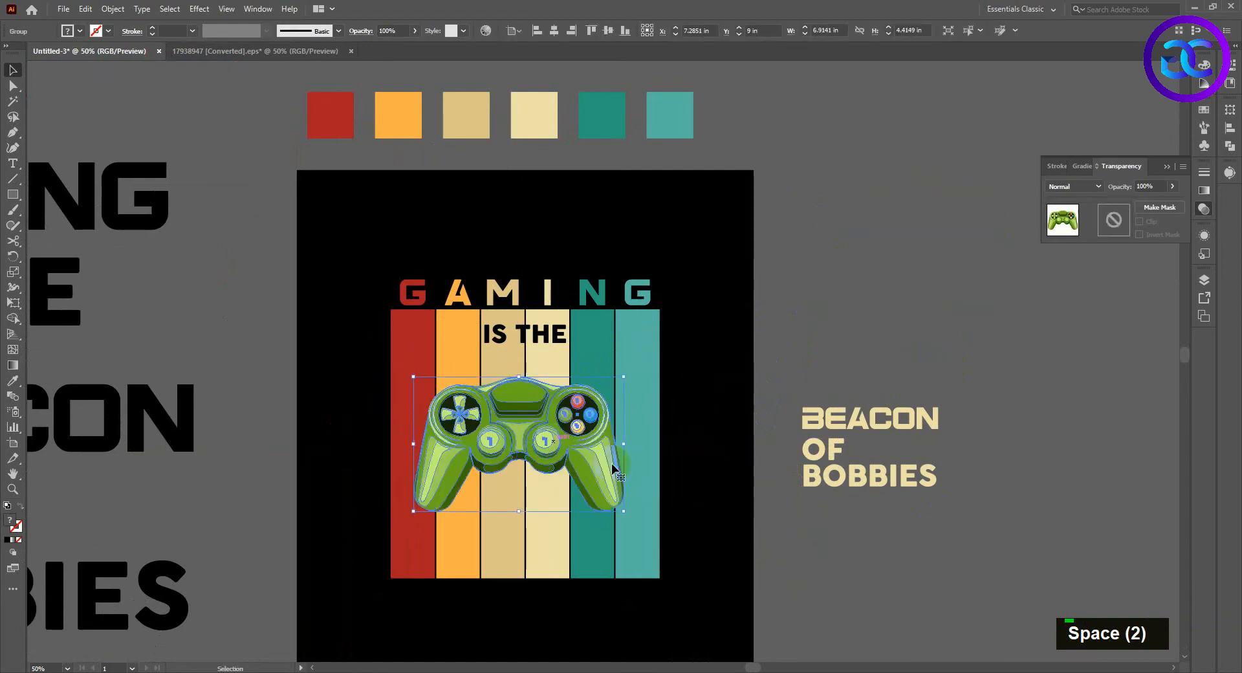
pyautogui.keyDown('shift'); pyautogui.click(642, 442); pyautogui.keyUp('shift')
pyautogui.click(556, 31)
pyautogui.click(608, 31)
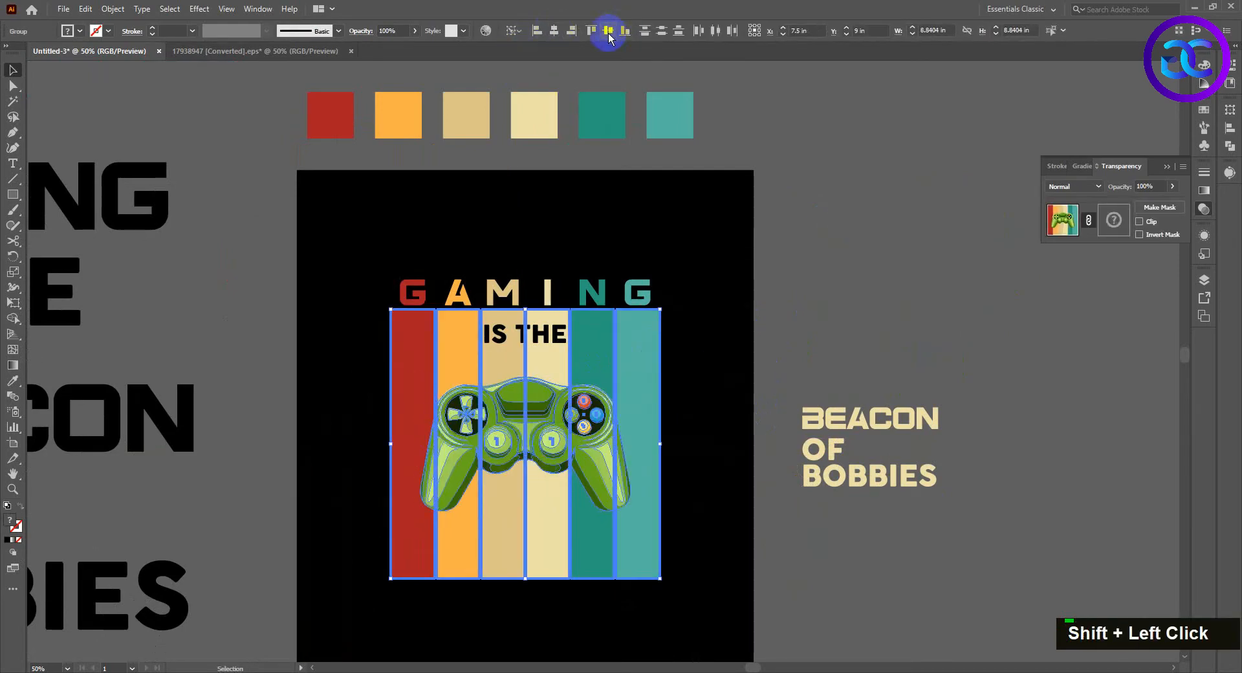
# - Shorten the coloured strips by raising their lower edge to just below the controller's grips
pyautogui.click(707, 376)
pyautogui.press('space')
pyautogui.moveTo(707, 377); pyautogui.dragTo(729, 294)
pyautogui.scroll(1, 604, 351)
pyautogui.click(536, 294)
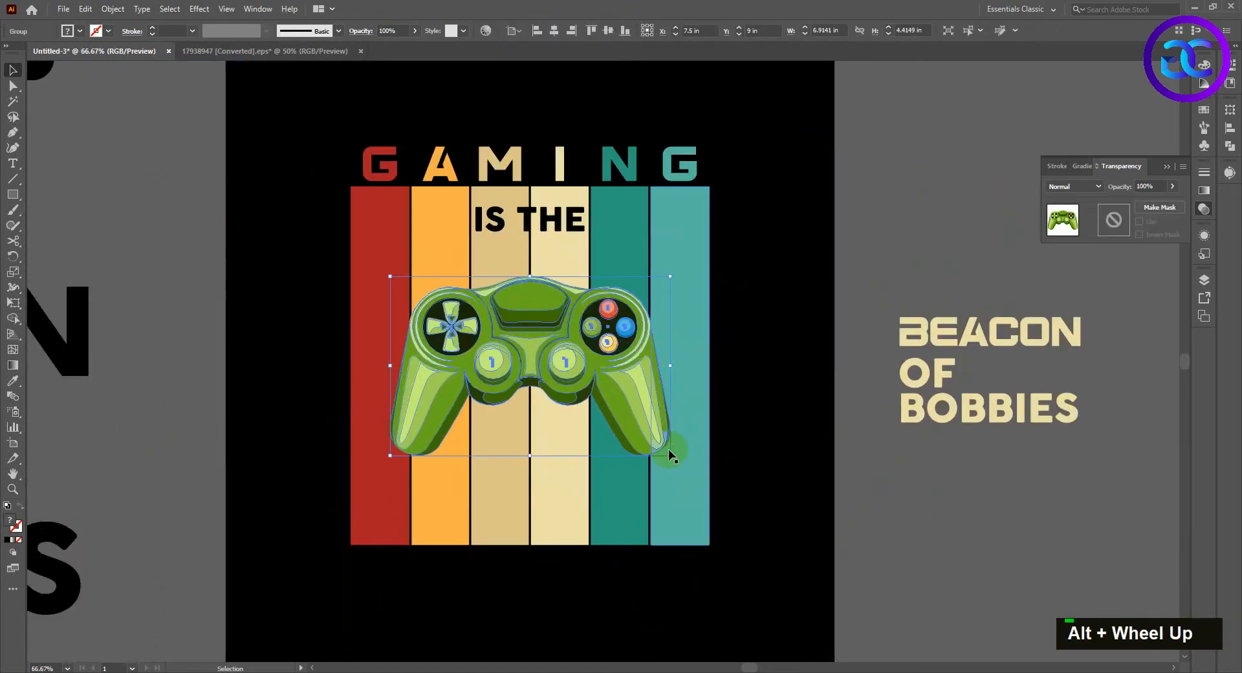
pyautogui.moveTo(670, 455); pyautogui.dragTo(675, 458)
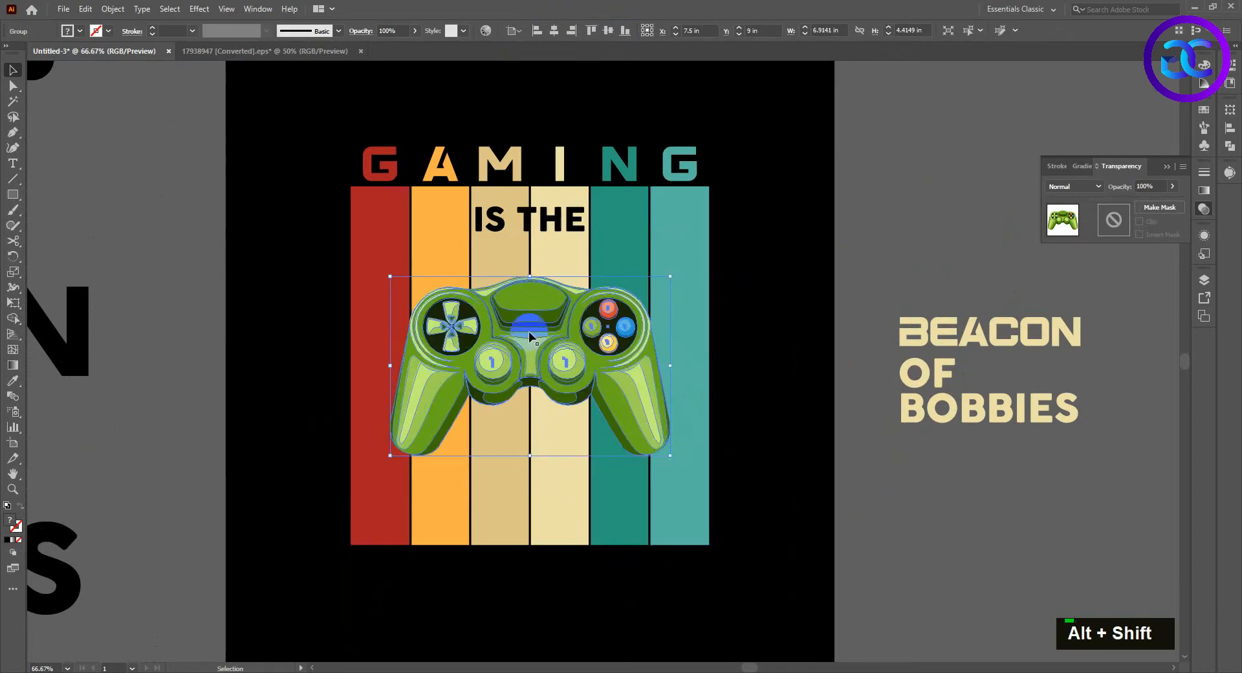
pyautogui.moveTo(754, 525); pyautogui.dragTo(261, 536)
pyautogui.moveTo(530, 544); pyautogui.dragTo(530, 515)
pyautogui.hotkey('ctrl', 'z')
pyautogui.click(532, 540)
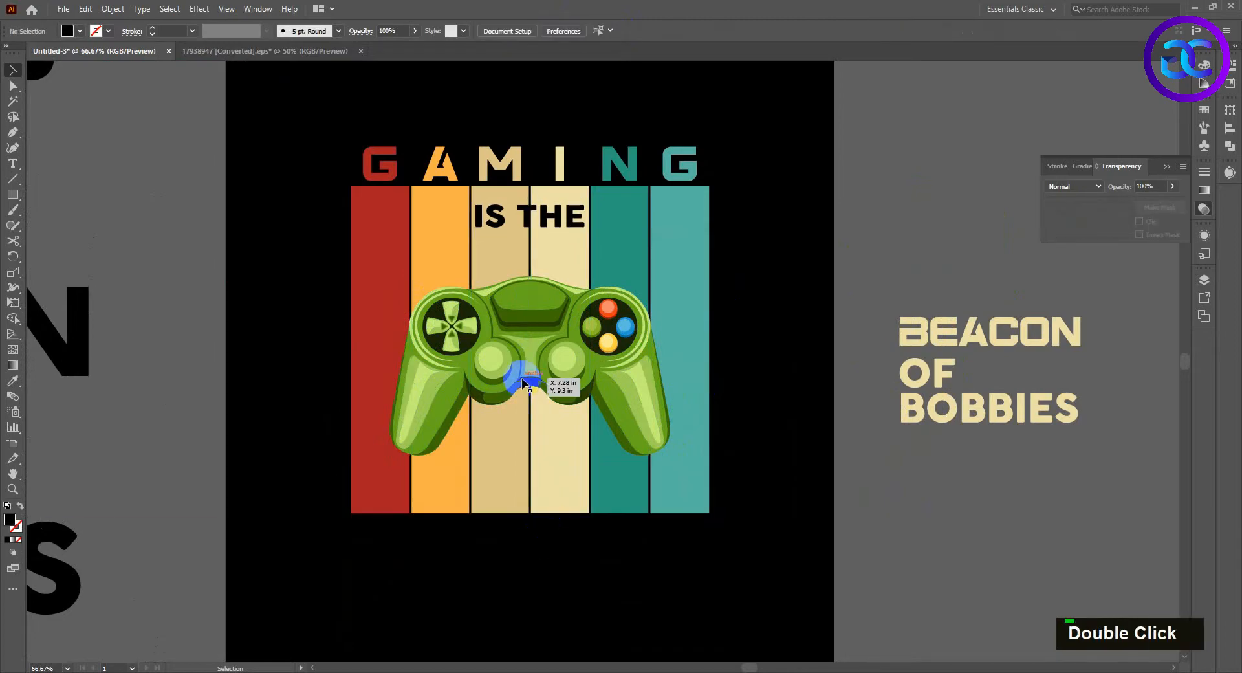
# - Enlarge the controller proportionally about its centre to about 7.39 in wide and centre it horizontally on the coloured strips
pyautogui.click(523, 374)
pyautogui.moveTo(671, 455); pyautogui.dragTo(680, 462)
pyautogui.keyDown('shift'); pyautogui.click(691, 335); pyautogui.keyUp('shift')
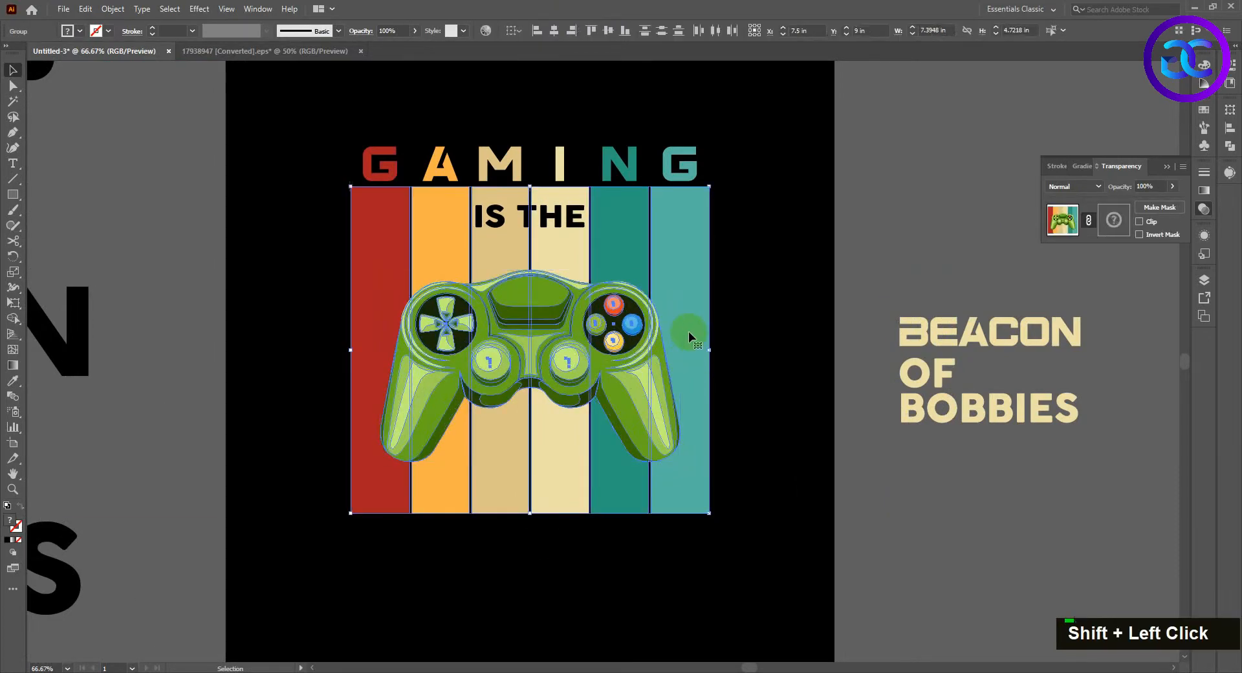
pyautogui.doubleClick(750, 194)
pyautogui.click(601, 293)
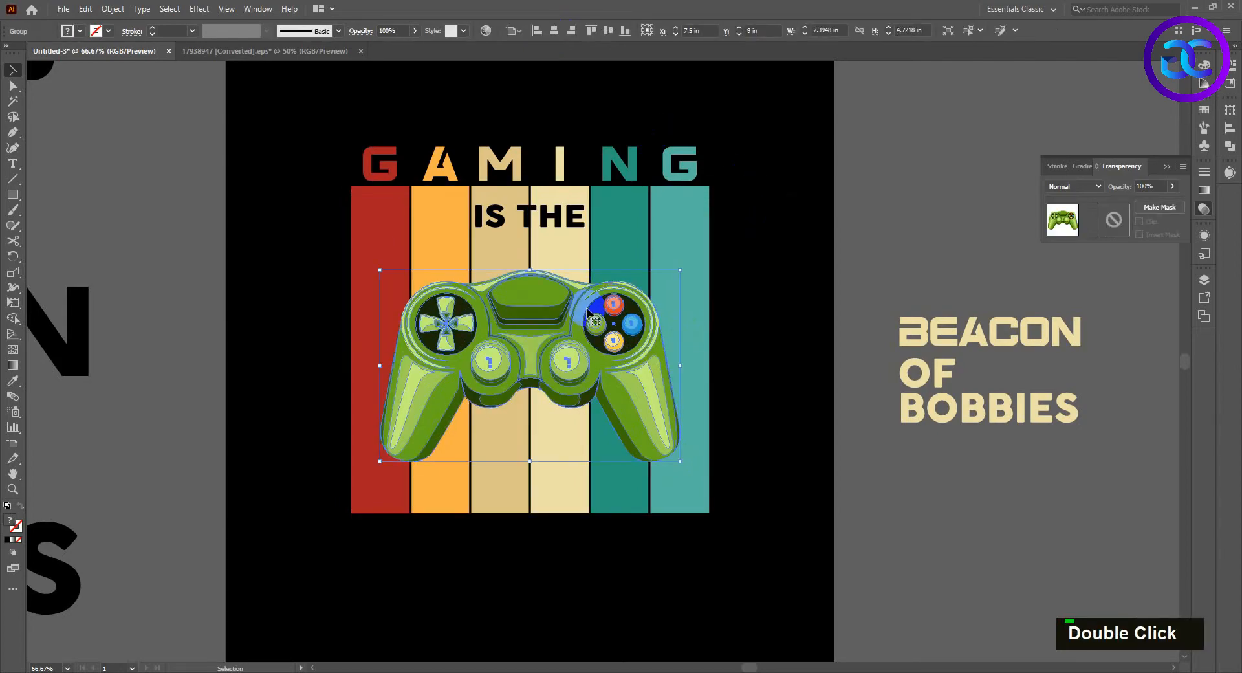
# - Copy the controller, paste the copy in front and unite its parts into a single solid silhouette
pyautogui.click(87, 11)
pyautogui.click(89, 12)
pyautogui.click(90, 12)
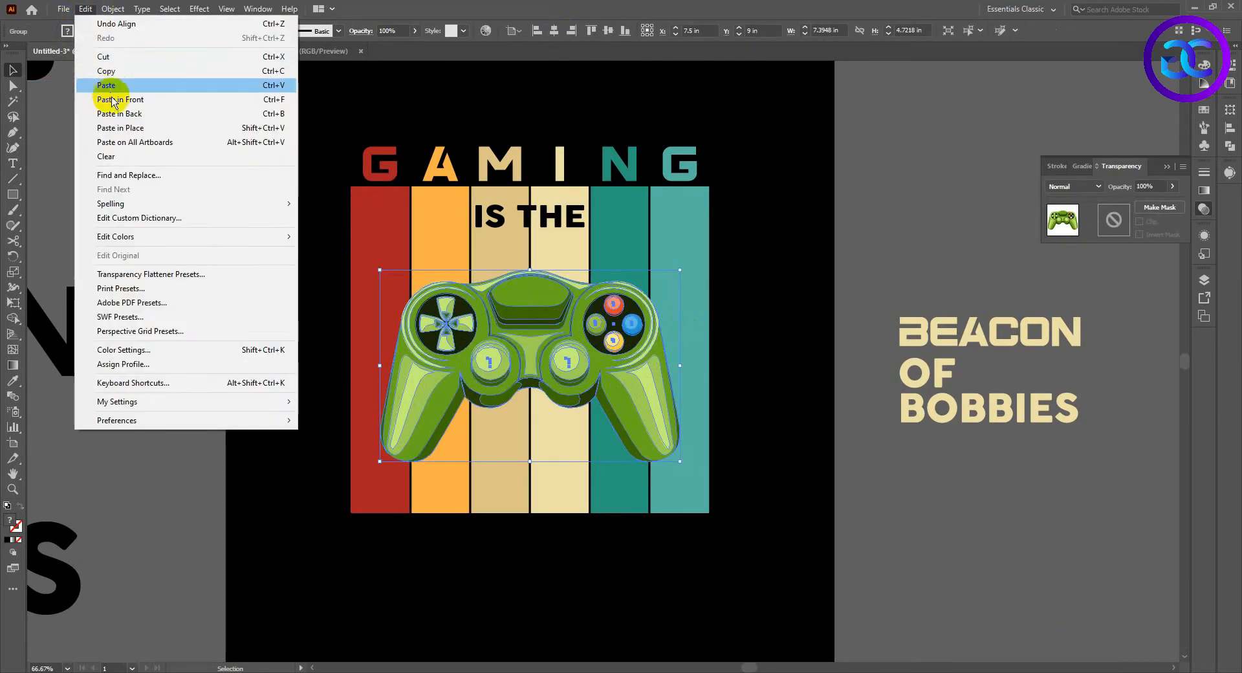
pyautogui.click(113, 100)
pyautogui.click(1230, 144)
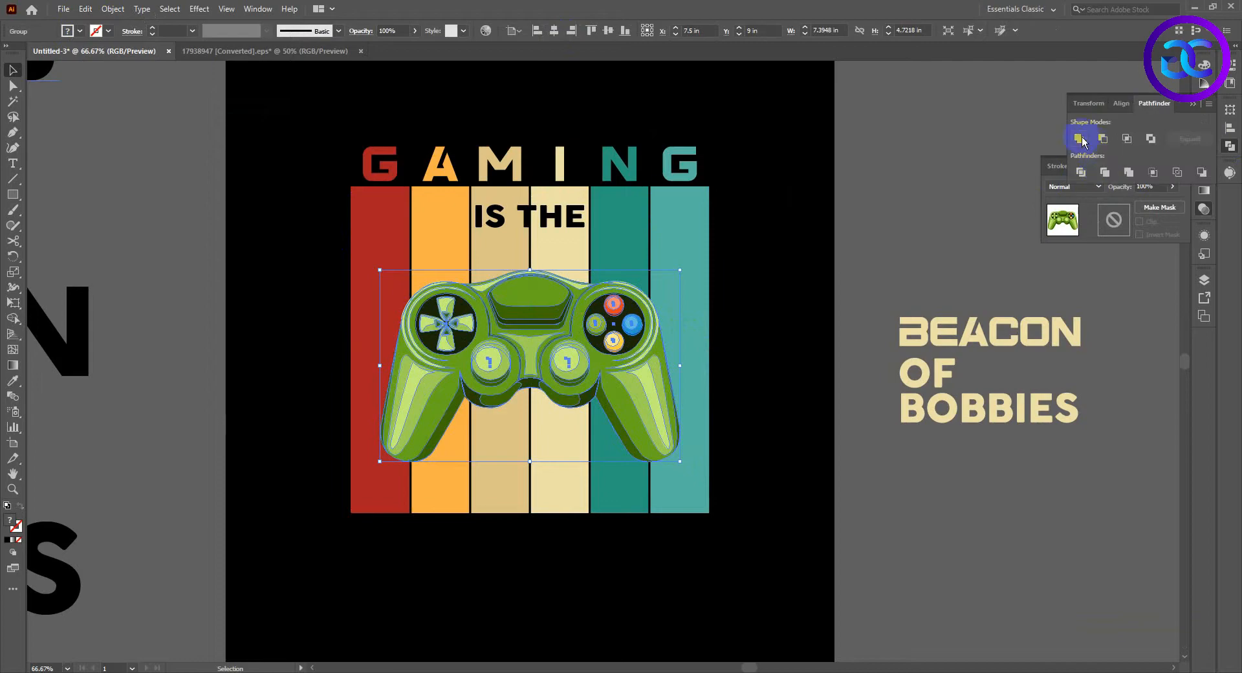
pyautogui.click(1078, 139)
# - Offset the path of the controller silhouette outward by 0.0889 in with round joins
pyautogui.click(110, 9)
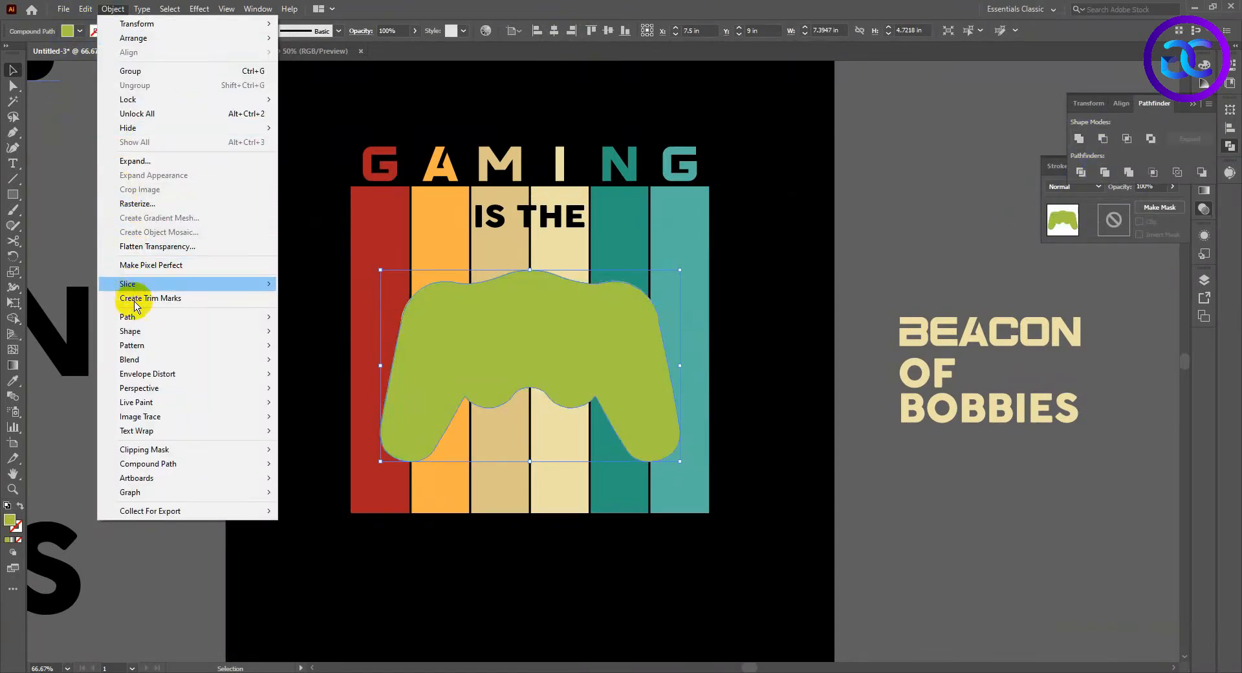
pyautogui.moveTo(194, 316)
pyautogui.click(319, 364)
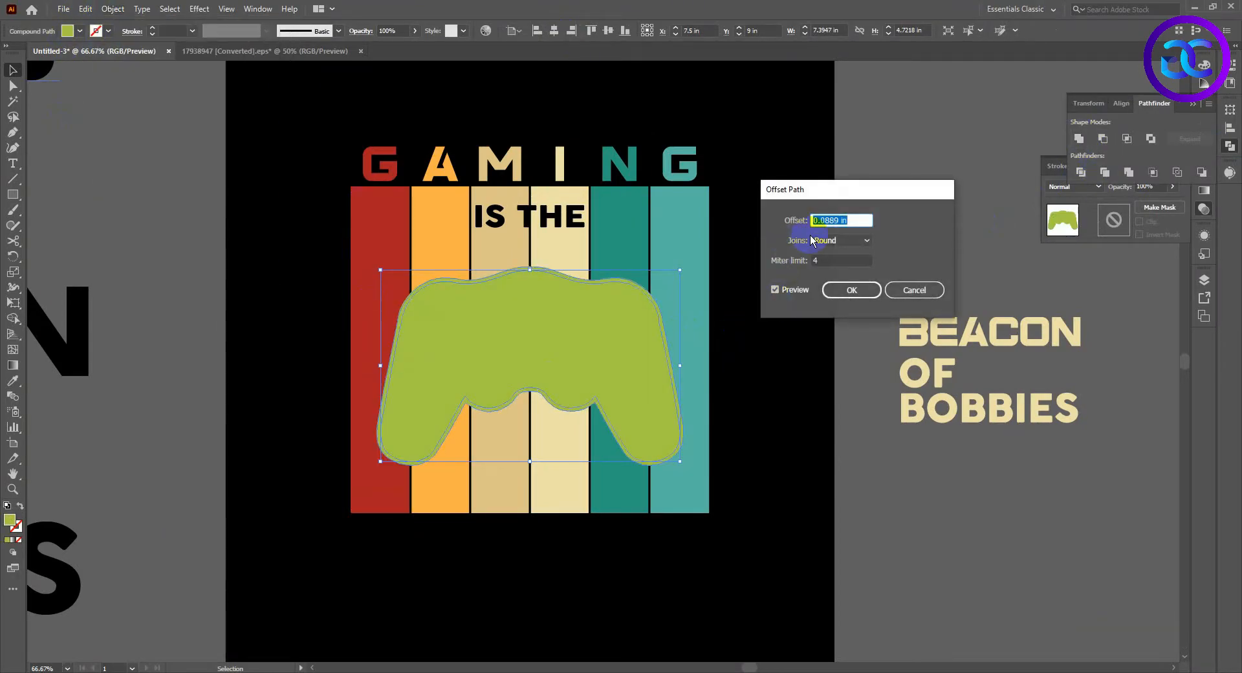
pyautogui.click(839, 240)
pyautogui.click(834, 268)
pyautogui.doubleClick(793, 289)
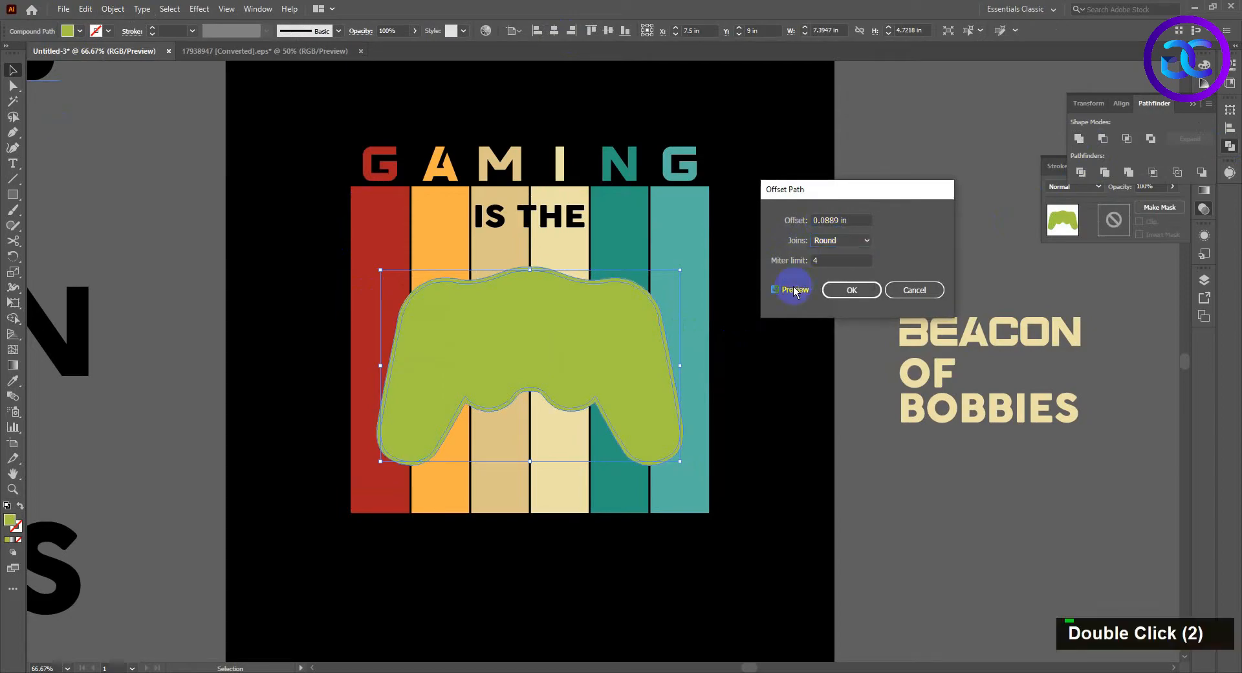
pyautogui.click(843, 293)
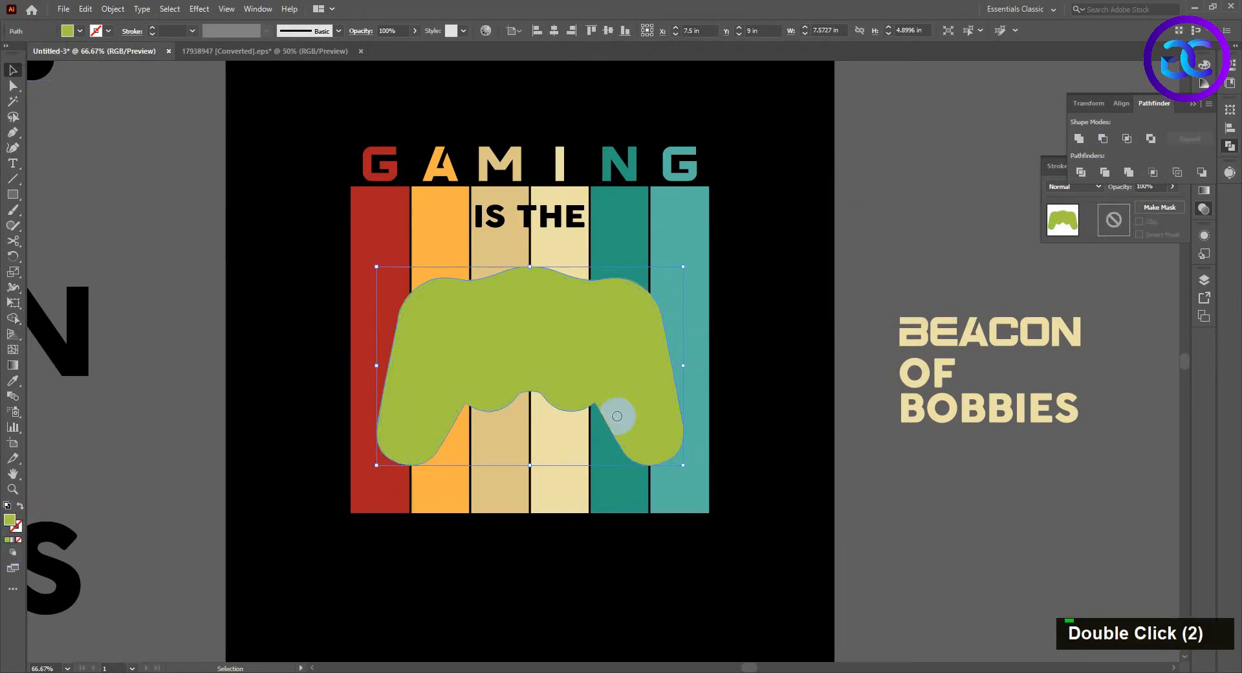
# - Fill the offset silhouette black, cut it, paste it in front inside the strips' opacity mask and return to editing the artwork
pyautogui.moveTo(617, 416); pyautogui.dragTo(586, 425)
pyautogui.click(881, 265)
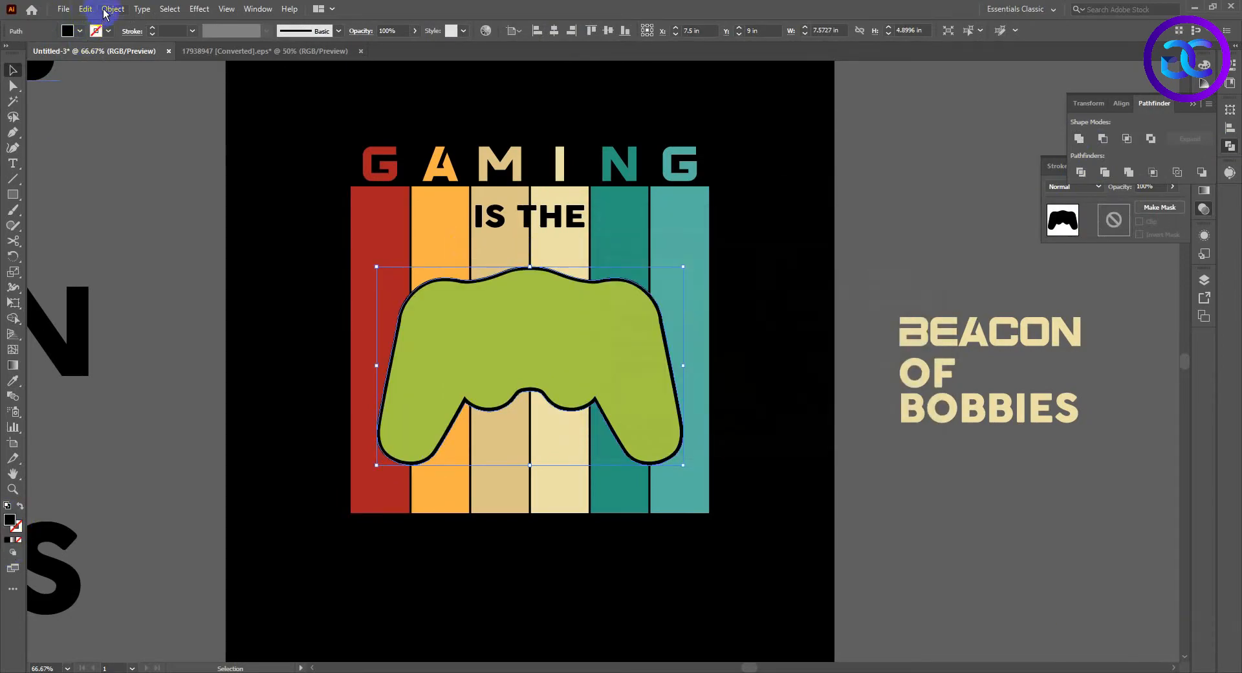
pyautogui.click(85, 9)
pyautogui.click(110, 61)
pyautogui.click(584, 243)
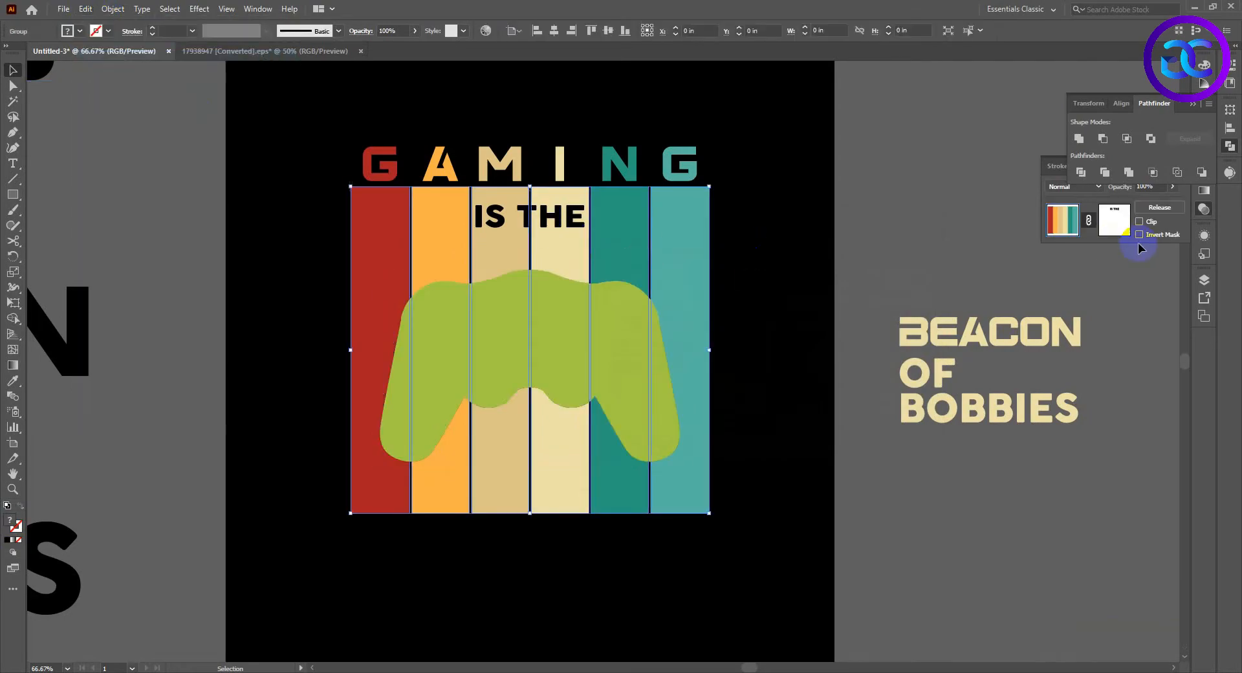
pyautogui.click(1114, 220)
pyautogui.click(85, 9)
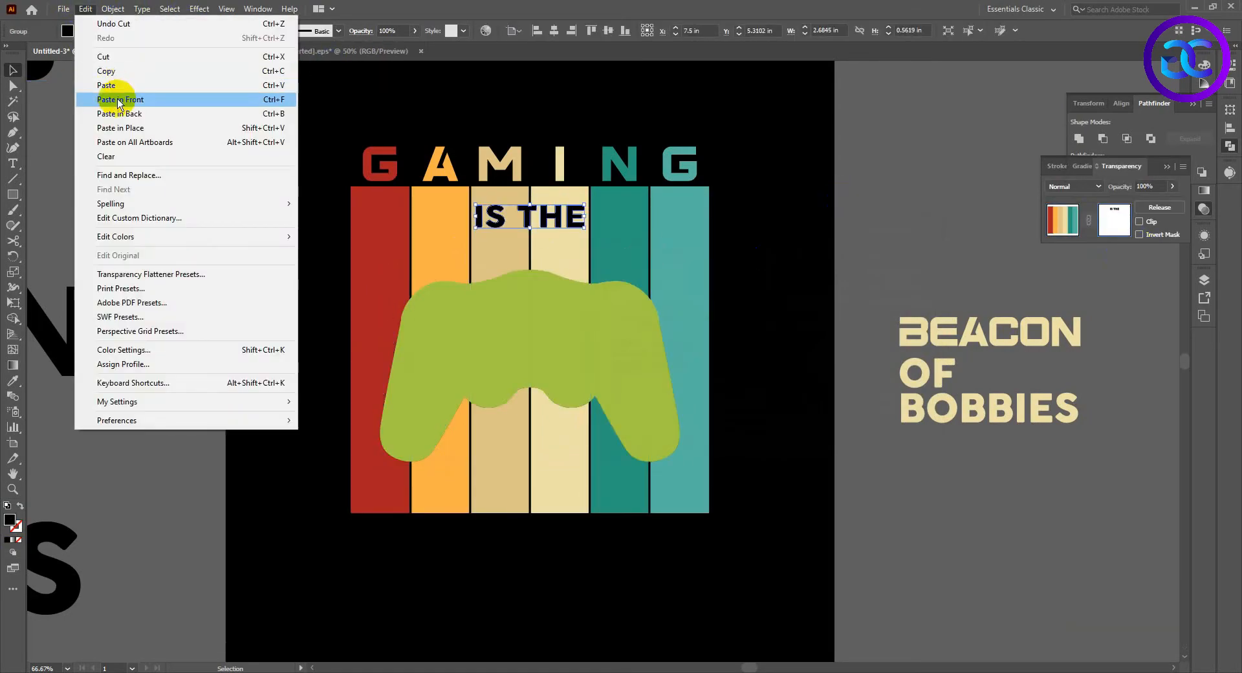
pyautogui.click(110, 99)
pyautogui.click(1062, 224)
# - Delete the flat green silhouette covering the detailed game controller
pyautogui.click(560, 327)
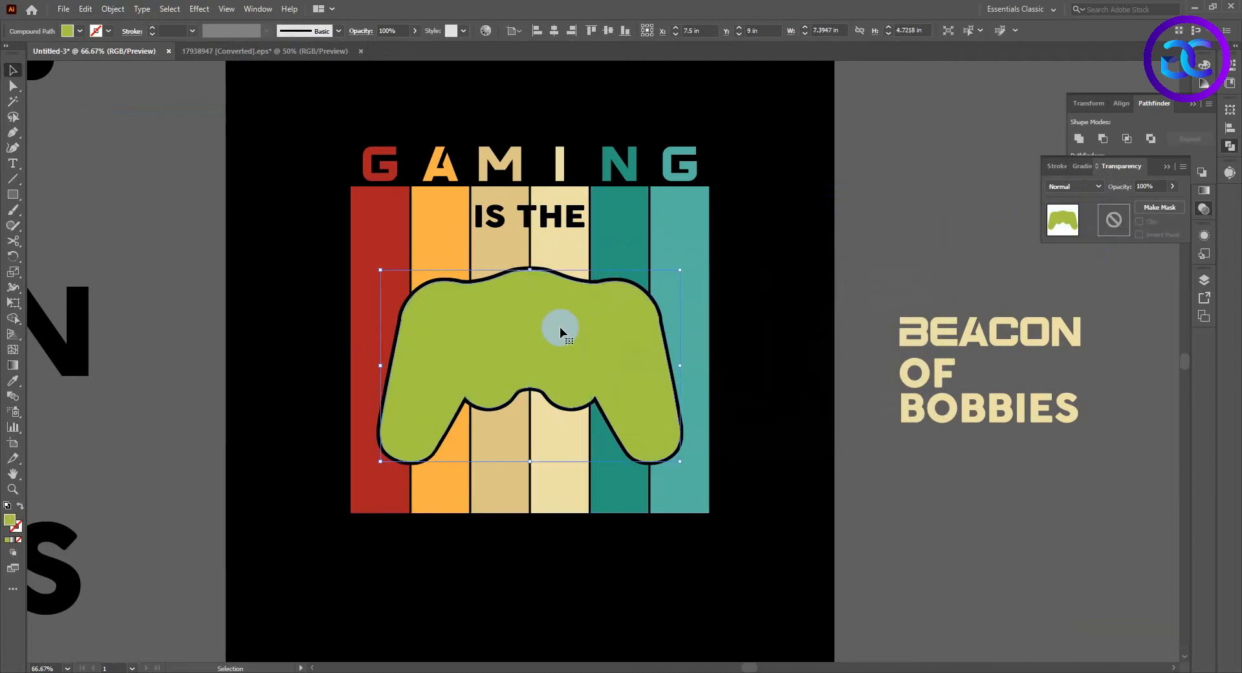
pyautogui.press('Delete')
pyautogui.moveTo(530, 517); pyautogui.dragTo(530, 519)
pyautogui.hotkey('ctrl', 'z')
pyautogui.click(765, 396)
pyautogui.scroll(-3, 763, 413)
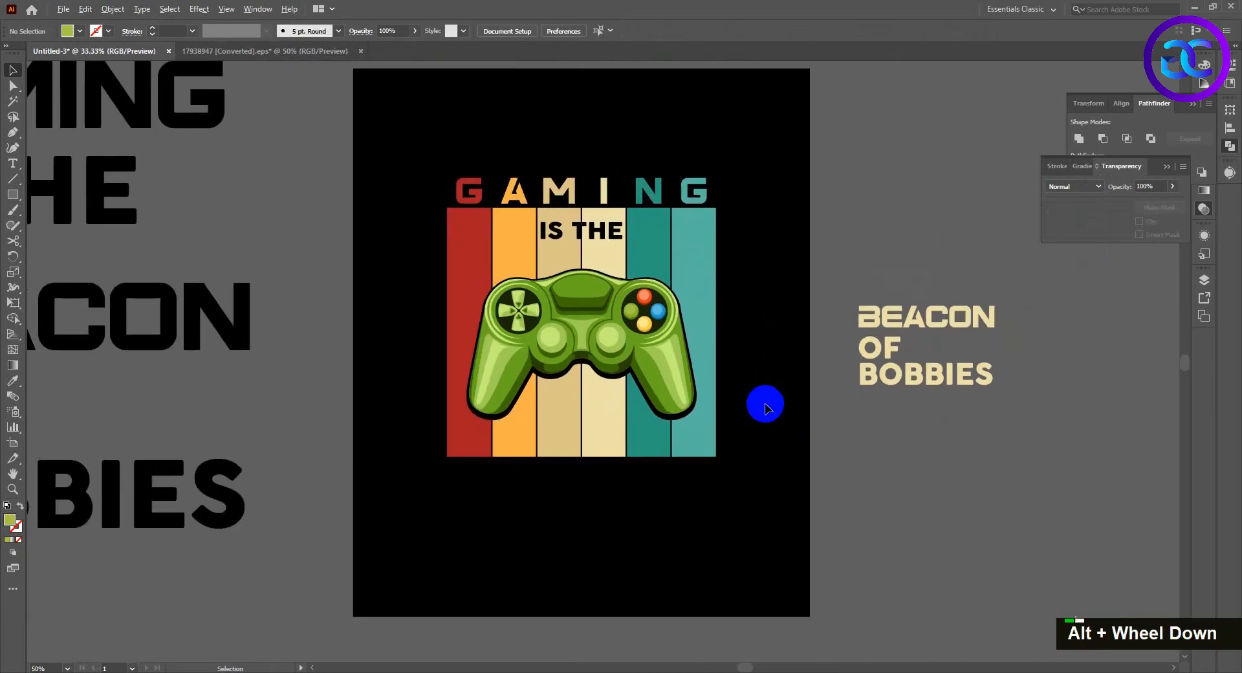
# - Duplicate the BEACON text onto the GAMING lettering and scale the copy proportionally to the same height, about 0.85 in
pyautogui.scroll(2, 743, 382)
pyautogui.moveTo(789, 408); pyautogui.dragTo(766, 415)
pyautogui.moveTo(926, 323); pyautogui.dragTo(498, 170)
pyautogui.scroll(3, 505, 207)
pyautogui.scroll(1, 505, 207)
pyautogui.moveTo(506, 213); pyautogui.dragTo(563, 258)
pyautogui.moveTo(540, 309); pyautogui.dragTo(222, 279)
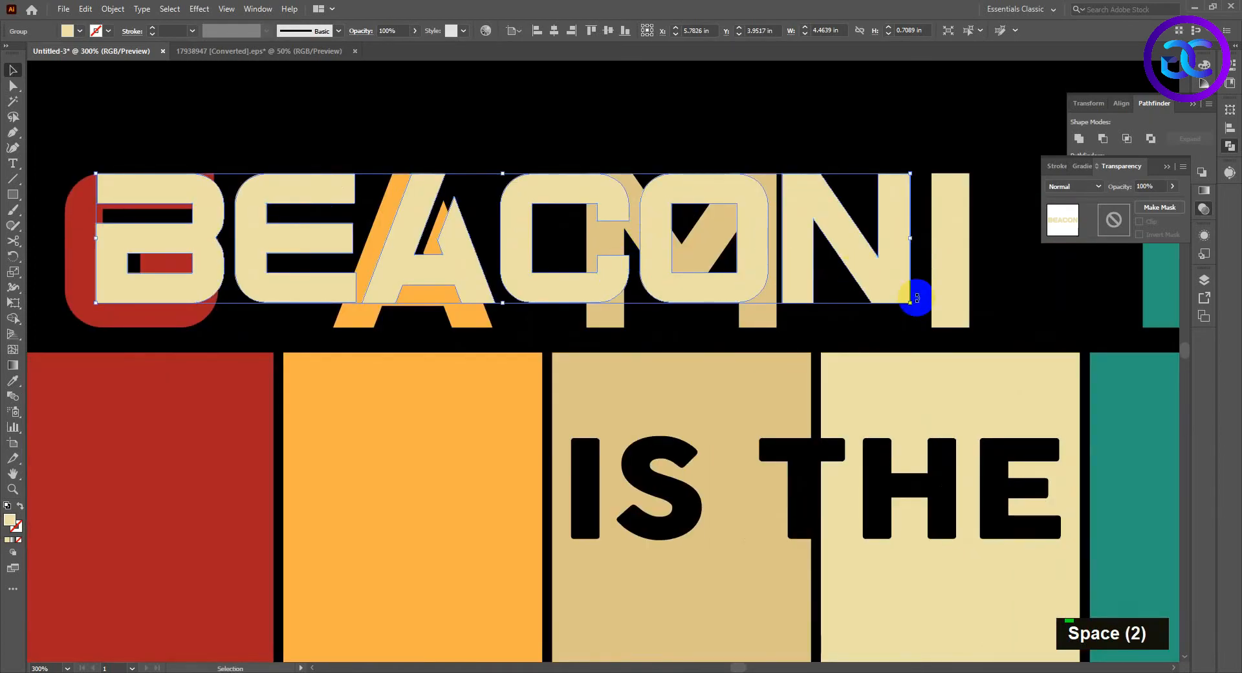
pyautogui.moveTo(919, 301); pyautogui.dragTo(959, 330)
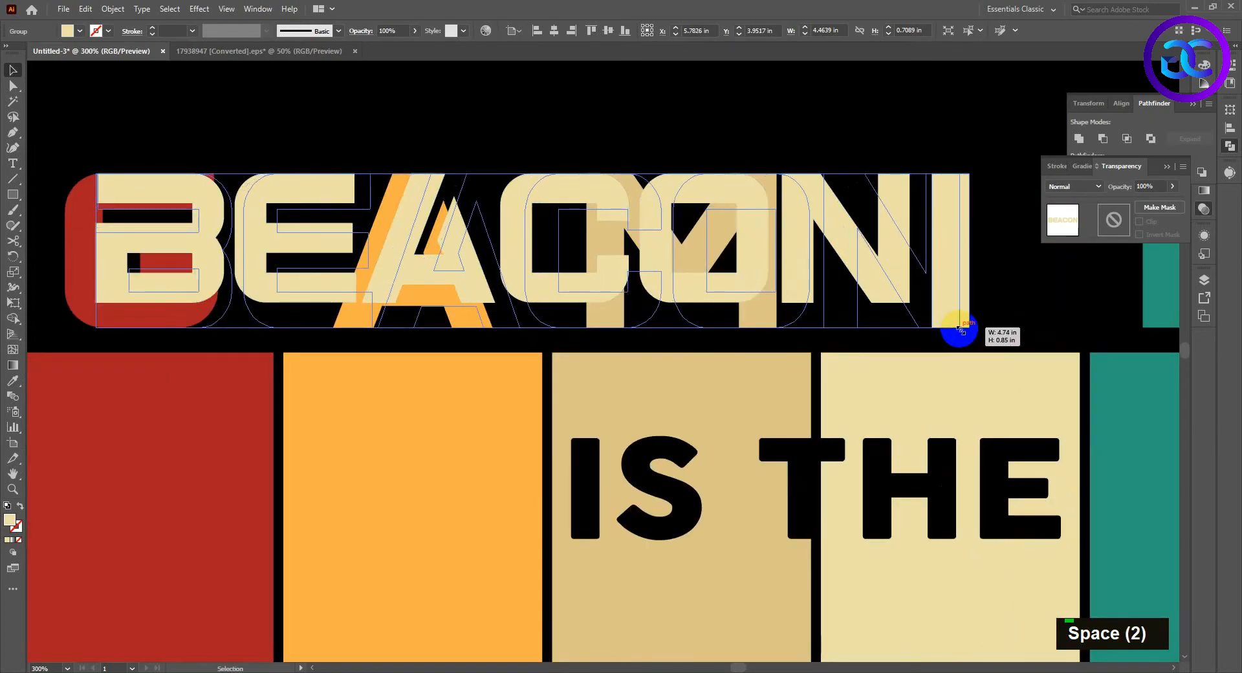
# - Move the BEACON copy just below the coloured strips and ungroup it into separate letters
pyautogui.scroll(-4, 467, 162)
pyautogui.moveTo(465, 178); pyautogui.dragTo(527, 497)
pyautogui.rightClick(463, 549)
pyautogui.click(507, 433)
pyautogui.click(704, 592)
pyautogui.click(408, 433)
pyautogui.click(399, 477)
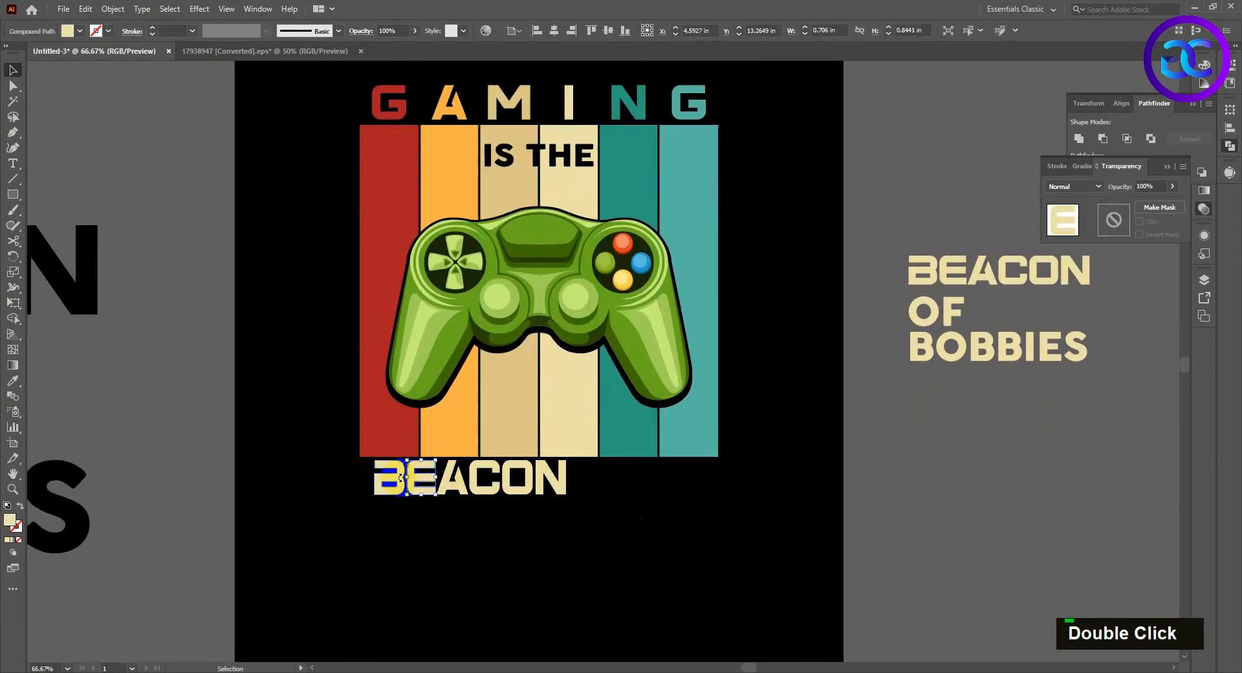
pyautogui.keyDown('shift'); pyautogui.click(380, 429); pyautogui.keyUp('shift')
pyautogui.doubleClick(381, 430)
pyautogui.keyDown('shift'); pyautogui.click(392, 478); pyautogui.keyUp('shift')
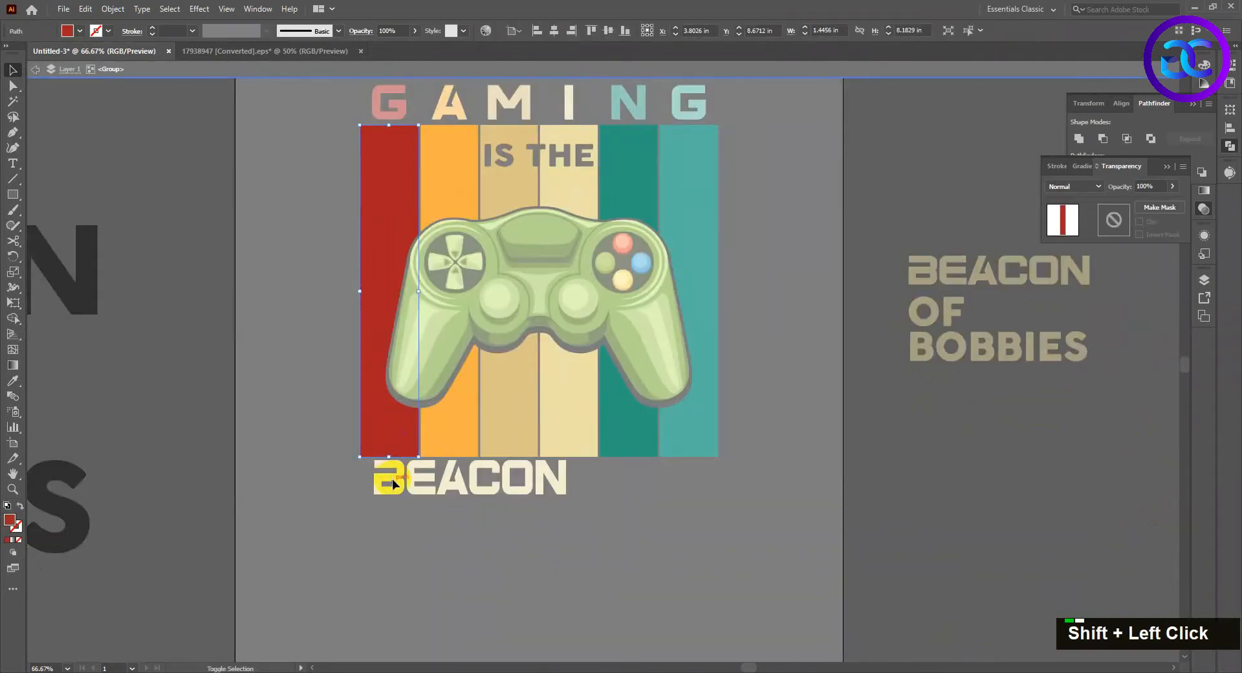
pyautogui.doubleClick(793, 302)
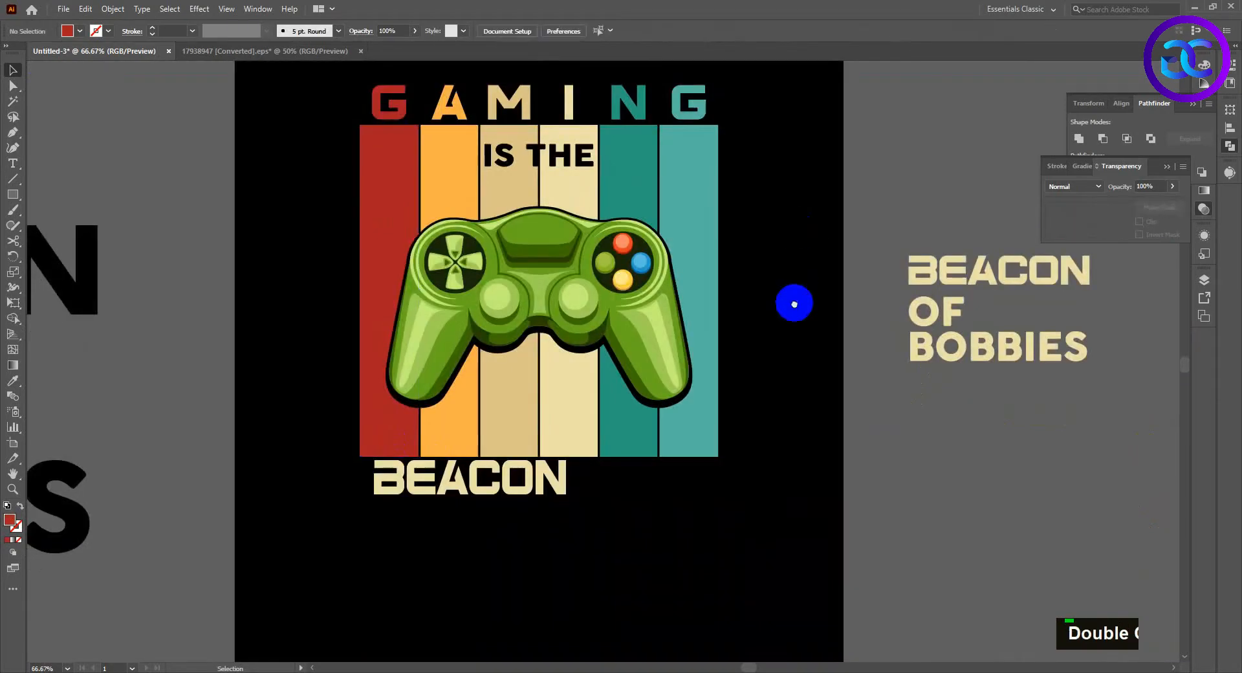
# - Spread the letters of BEACON out below the strips so that each letter sits under its own coloured strip
pyautogui.scroll(3, 406, 482)
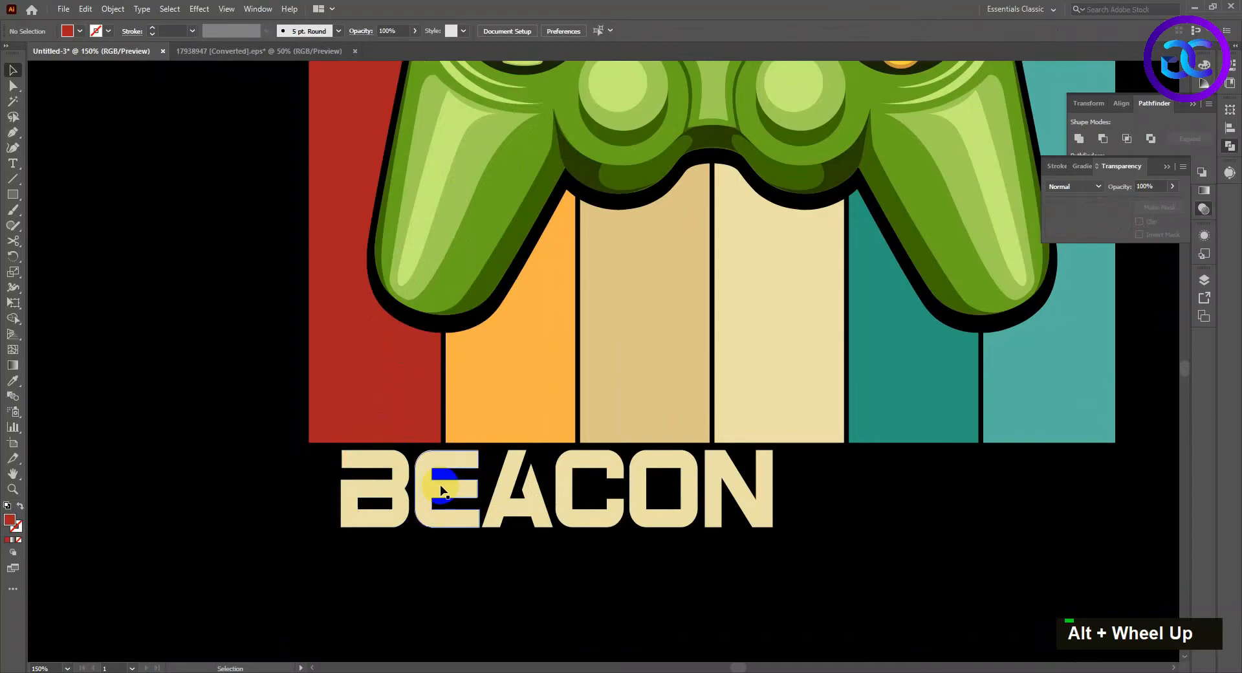
pyautogui.scroll(-2, 439, 486)
pyautogui.moveTo(726, 504); pyautogui.dragTo(610, 499)
pyautogui.moveTo(470, 496); pyautogui.dragTo(592, 492)
pyautogui.moveTo(438, 491); pyautogui.dragTo(534, 491)
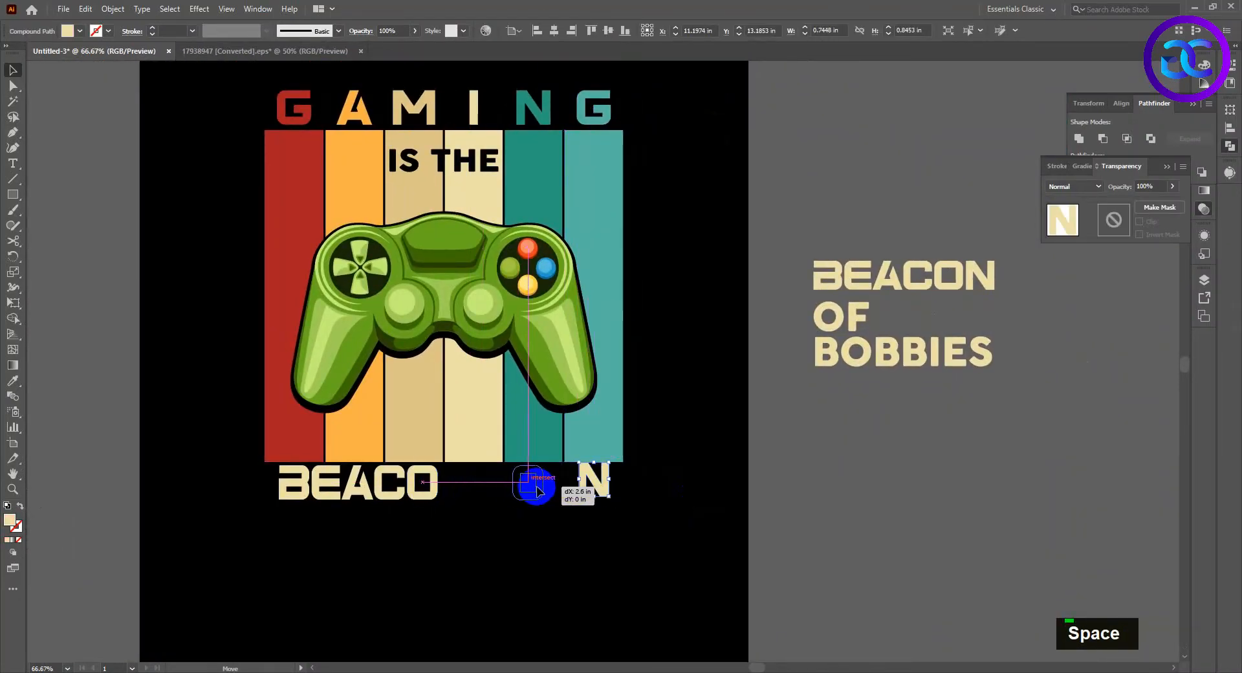
pyautogui.moveTo(451, 492); pyautogui.dragTo(488, 495)
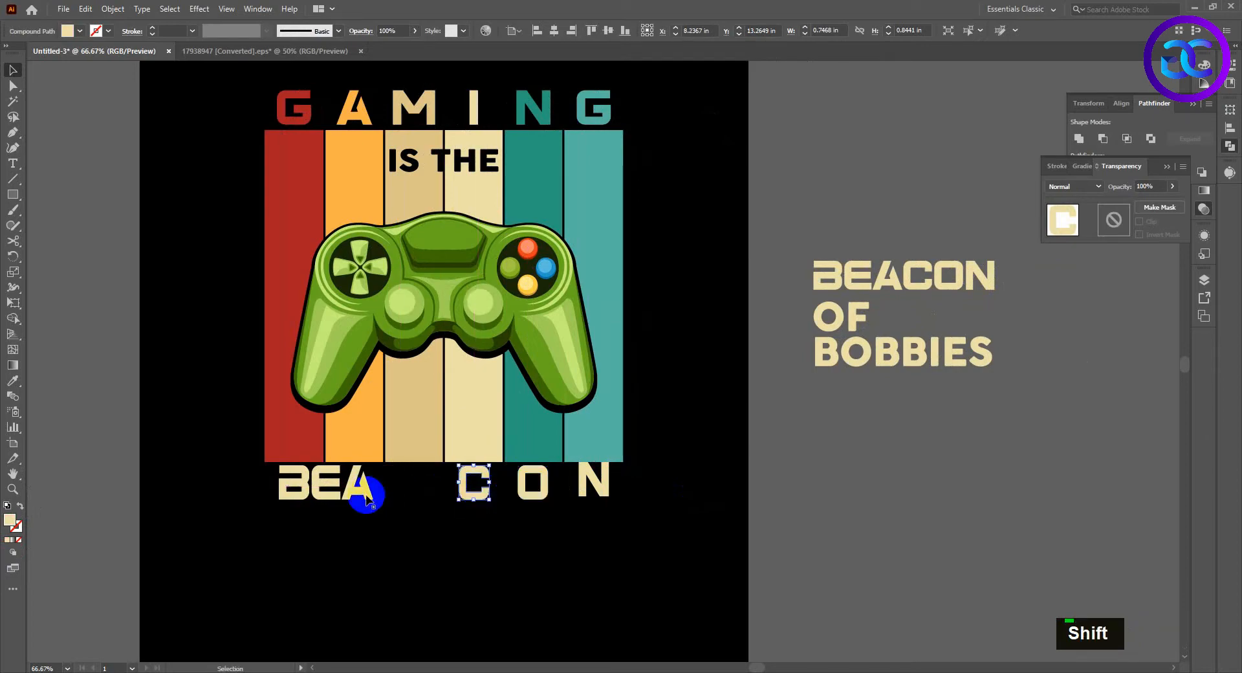
pyautogui.moveTo(364, 497)
pyautogui.mouseDown()
pyautogui.moveTo(433, 497)
pyautogui.moveTo(360, 499)
pyautogui.mouseUp()
pyautogui.moveTo(321, 490); pyautogui.dragTo(459, 476)
pyautogui.scroll(3, 391, 486)
pyautogui.doubleClick(333, 465)
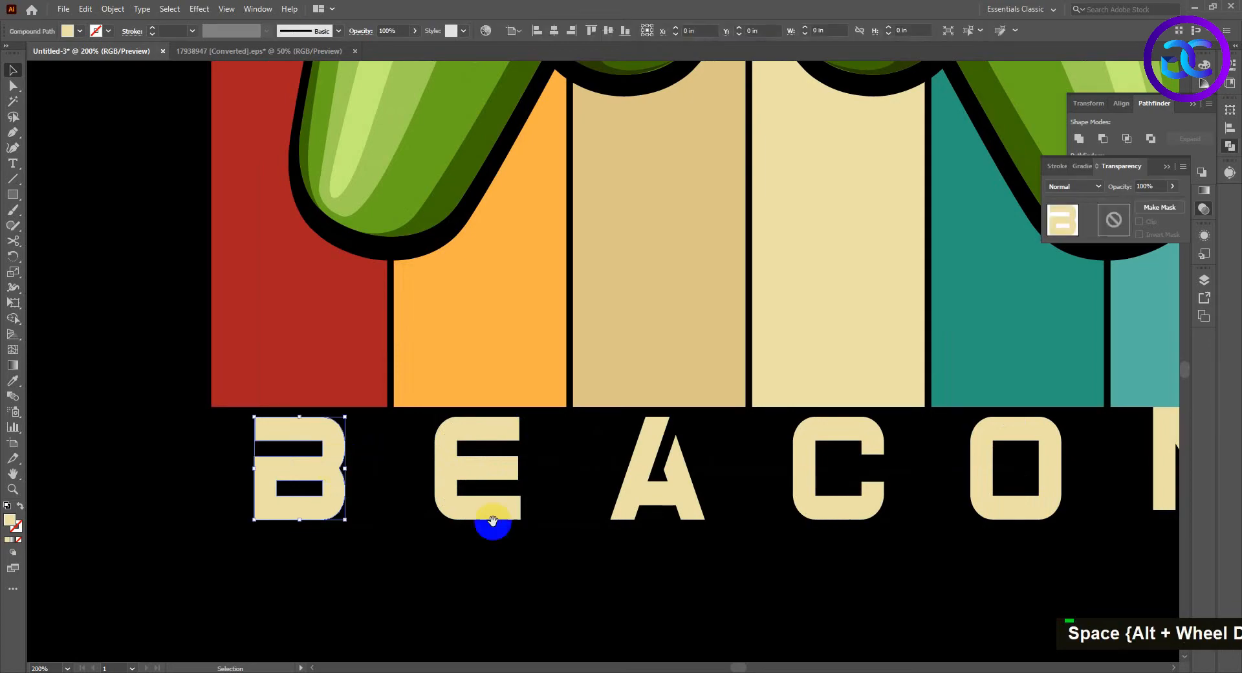
pyautogui.scroll(-3, 492, 520)
pyautogui.moveTo(493, 520); pyautogui.dragTo(564, 521)
# - Align the six spaced BEACON letters along their top edges and group them
pyautogui.moveTo(712, 510); pyautogui.dragTo(318, 471)
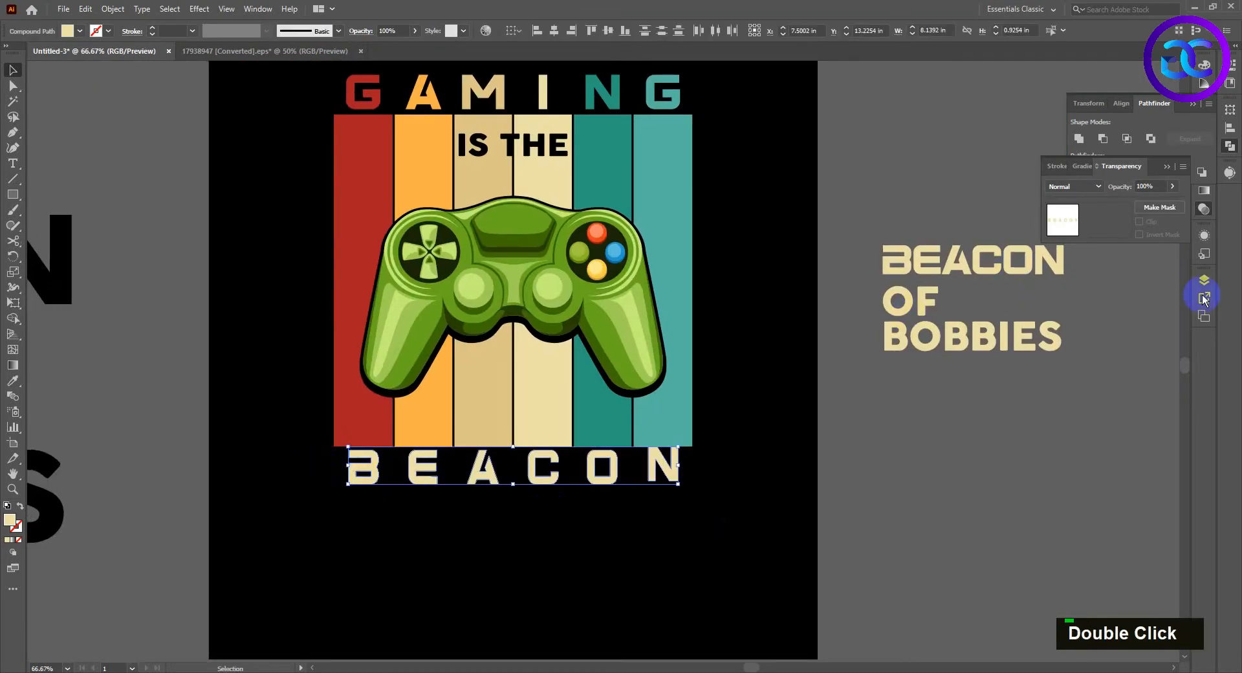
pyautogui.click(1236, 73)
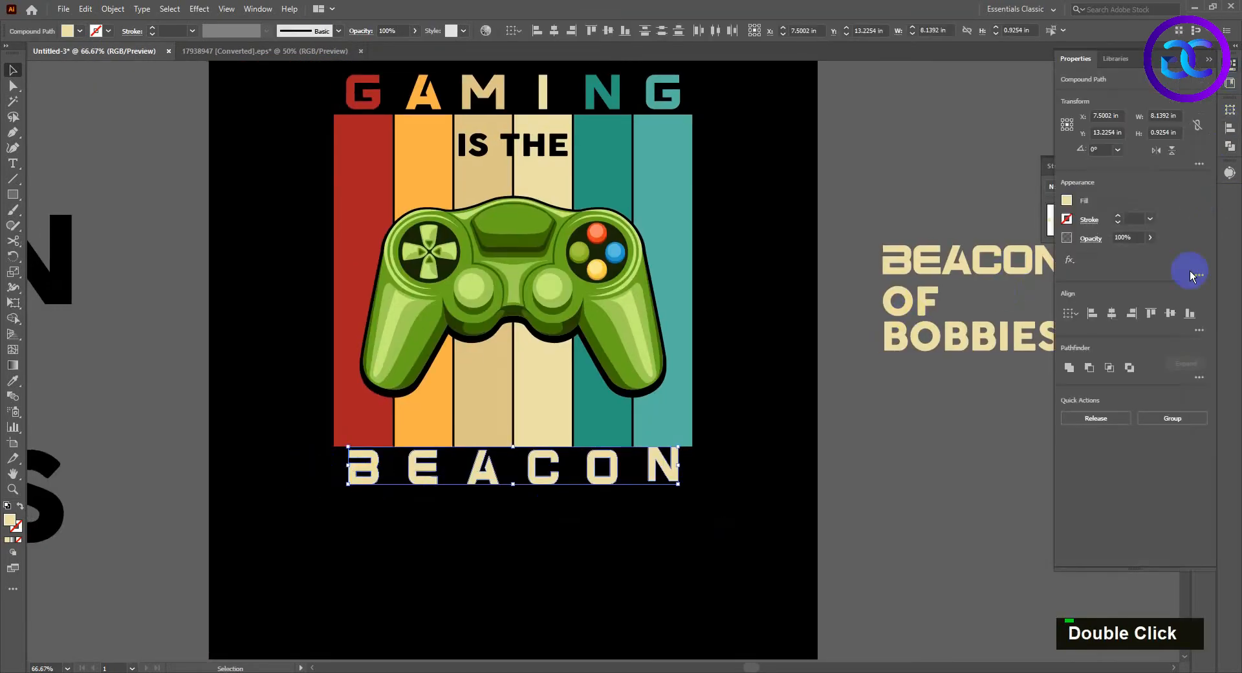
pyautogui.click(1197, 332)
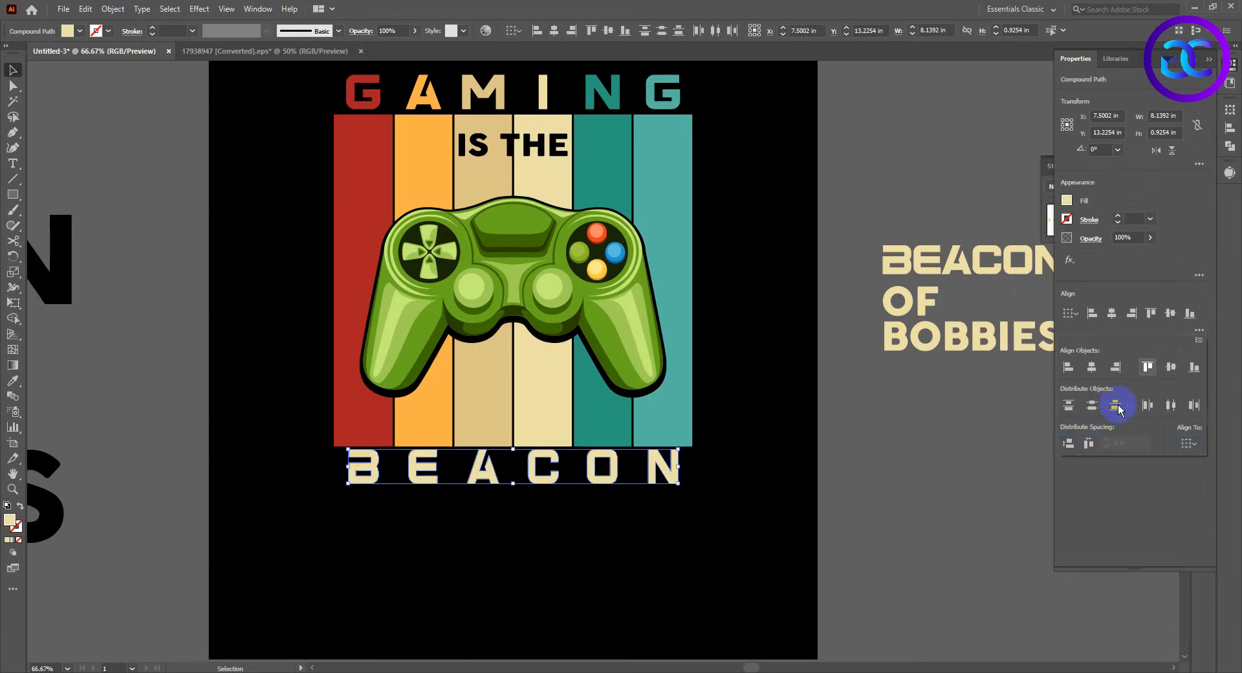
pyautogui.click(739, 516)
pyautogui.moveTo(739, 516); pyautogui.dragTo(266, 476)
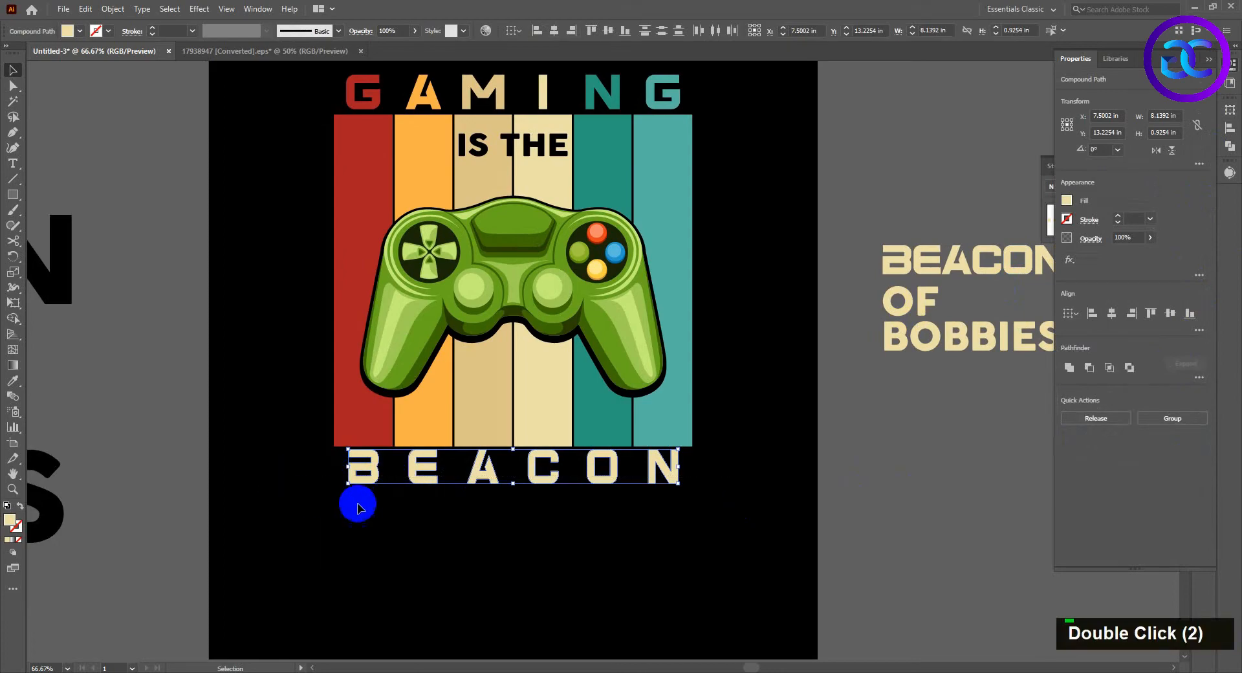
pyautogui.hotkey('ctrl', 'g')
# - Move the BEACON group up onto the lower ends of the coloured strips and bring it to the front
pyautogui.click(489, 522)
pyautogui.scroll(1, 495, 475)
pyautogui.moveTo(477, 477); pyautogui.dragTo(480, 404)
pyautogui.press('Up')
pyautogui.rightClick(568, 417)
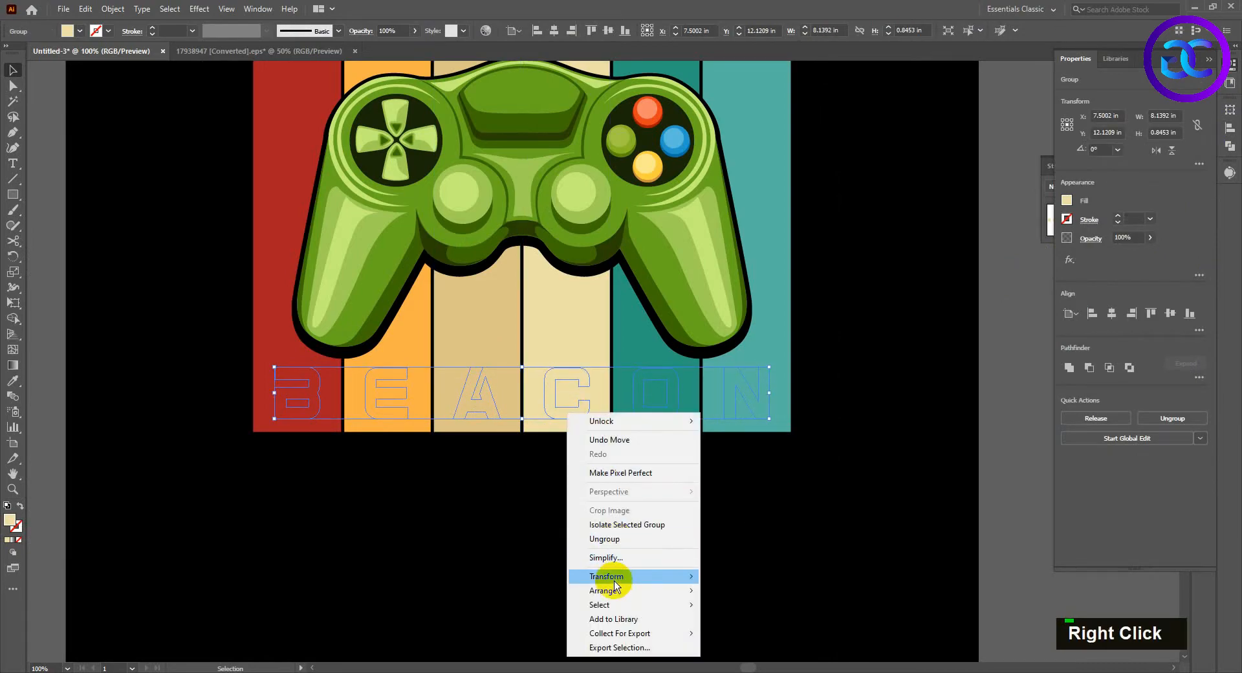
pyautogui.moveTo(617, 589)
pyautogui.click(734, 589)
pyautogui.click(362, 445)
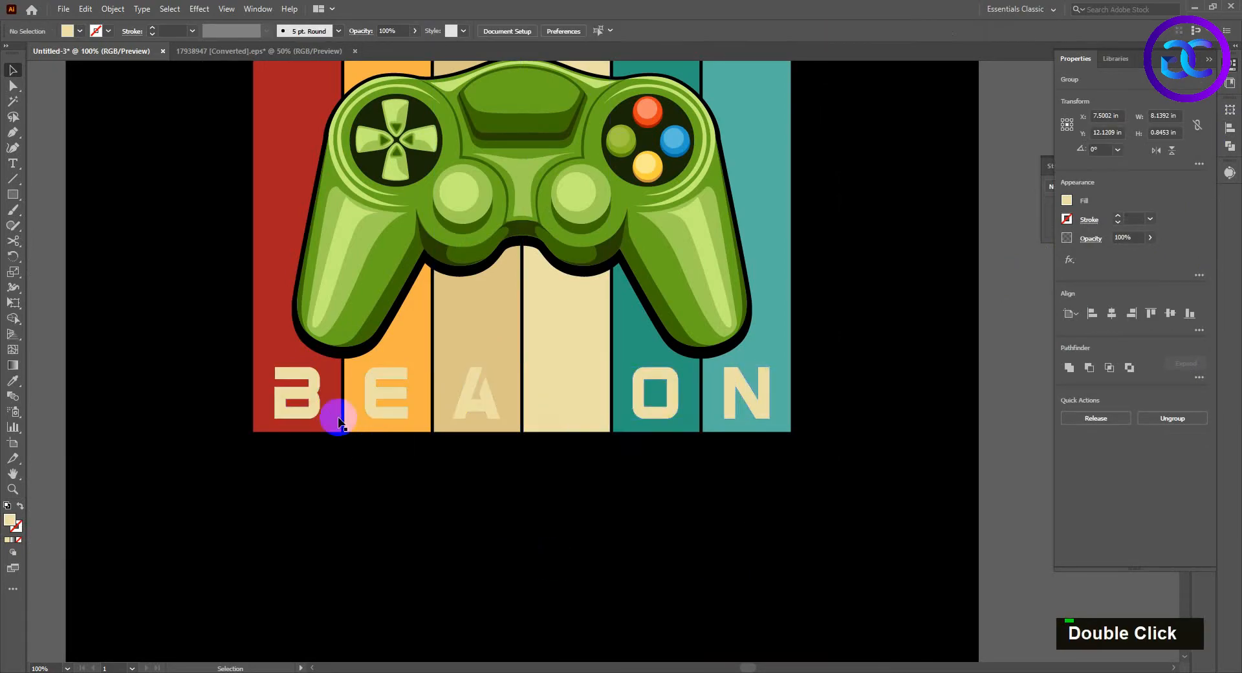
# - Offset the BEACON lettering by 0.0489 in with round joins and fill the resulting outline shapes black
pyautogui.click(308, 402)
pyautogui.click(108, 9)
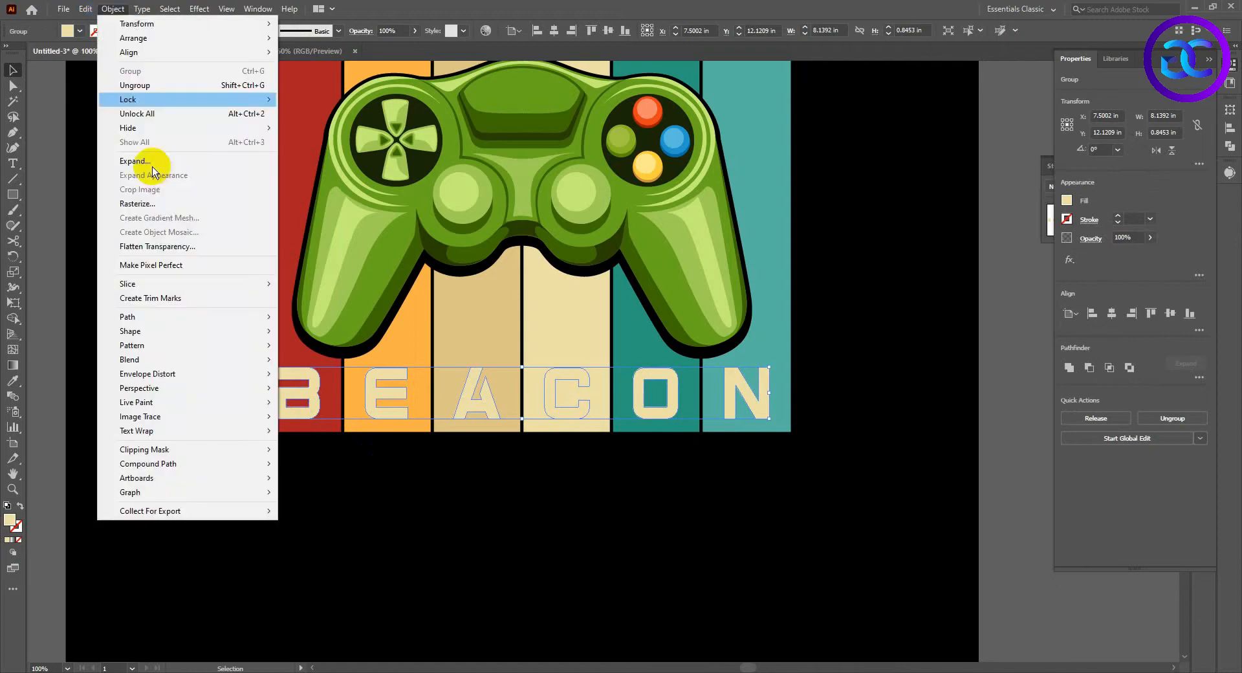
pyautogui.moveTo(158, 319)
pyautogui.click(327, 363)
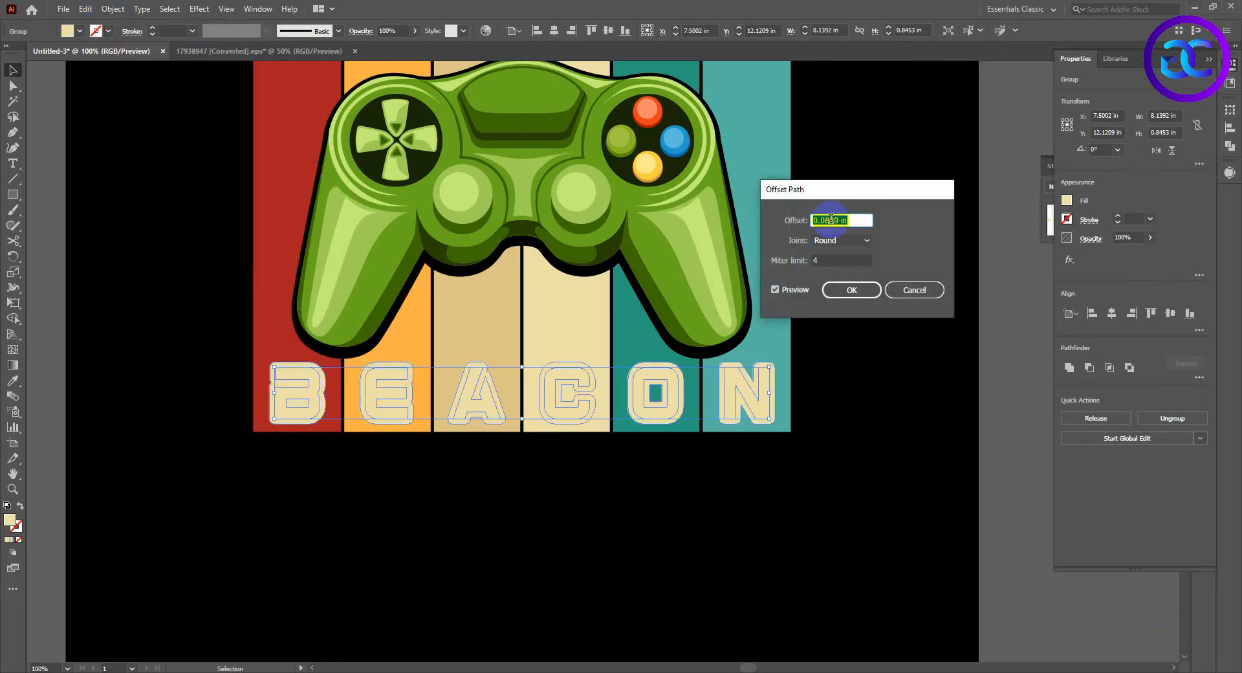
pyautogui.press('BackSpace')
pyautogui.write('5')
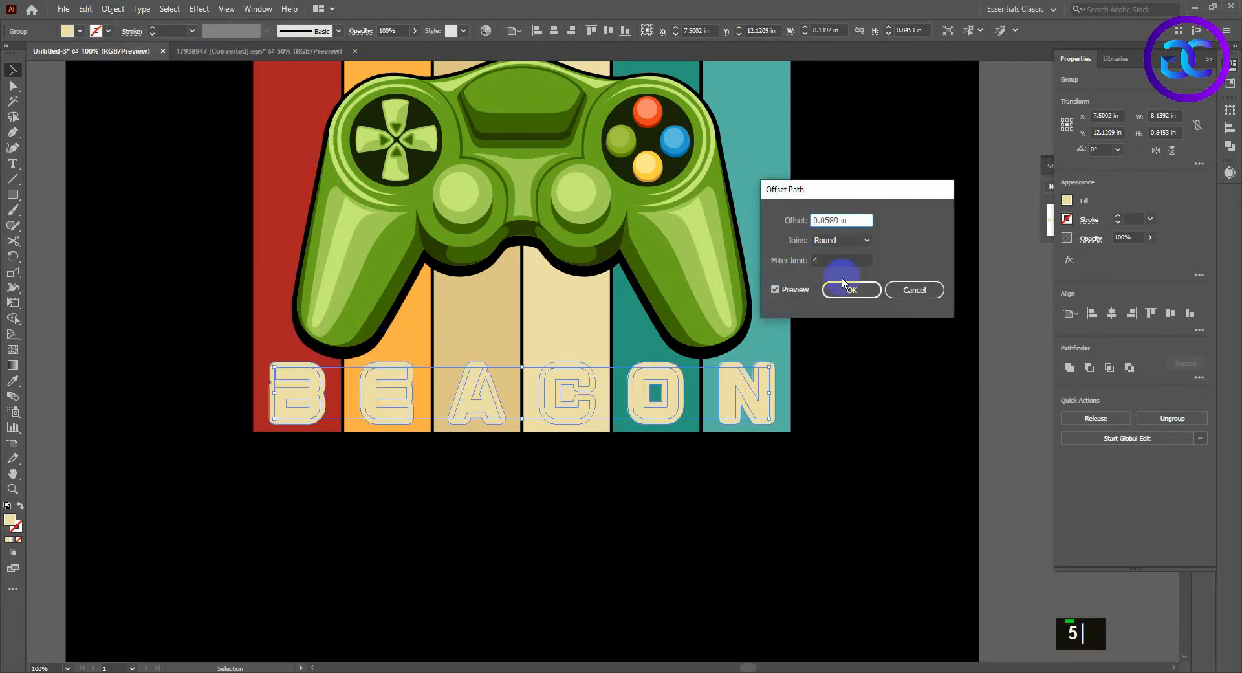
pyautogui.doubleClick(794, 290)
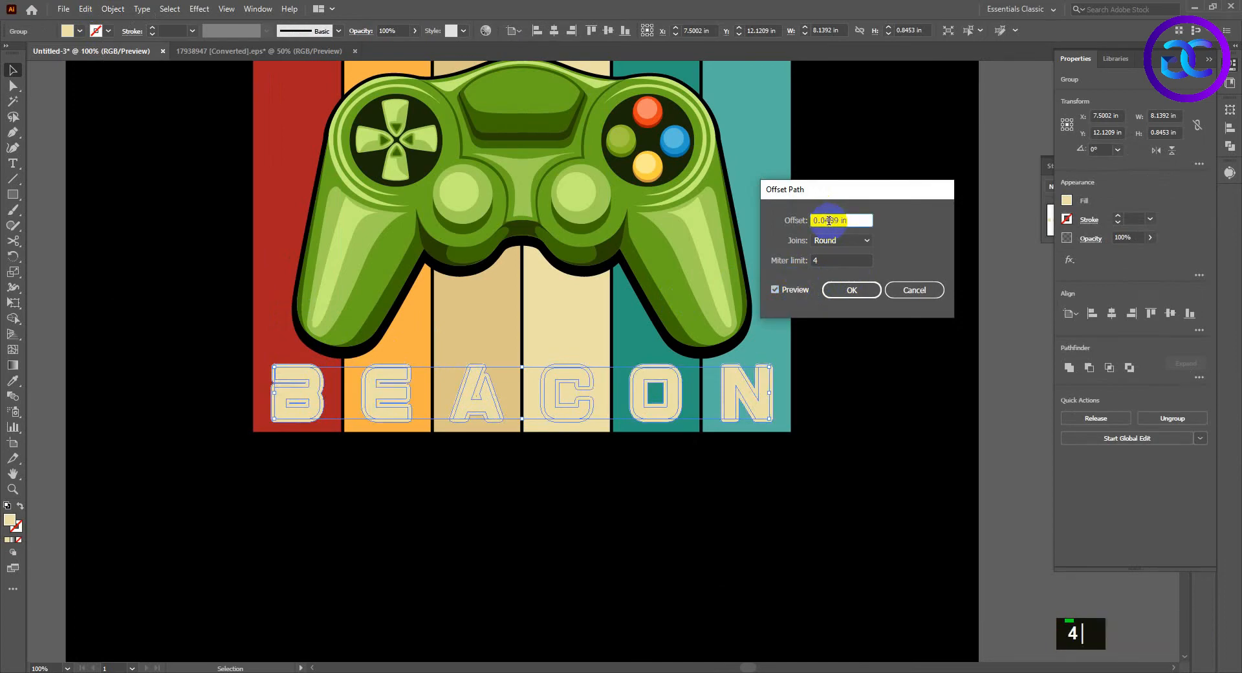
pyautogui.doubleClick(851, 289)
pyautogui.doubleClick(10, 519)
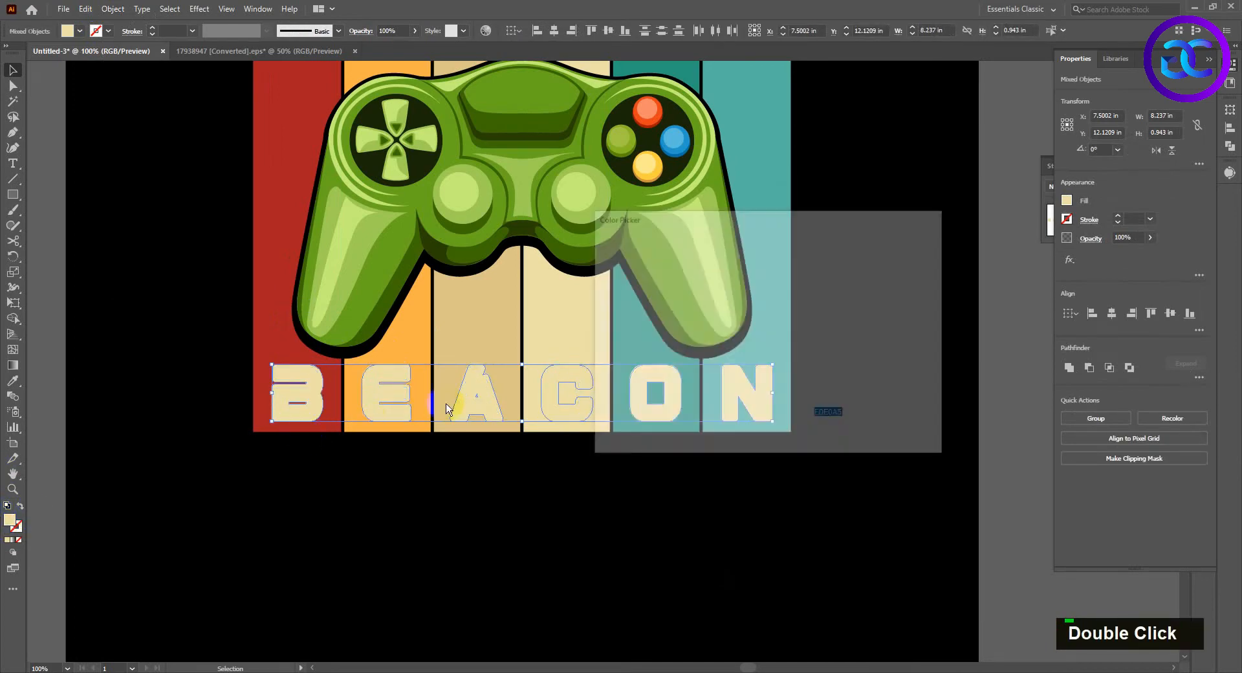
pyautogui.click(895, 262)
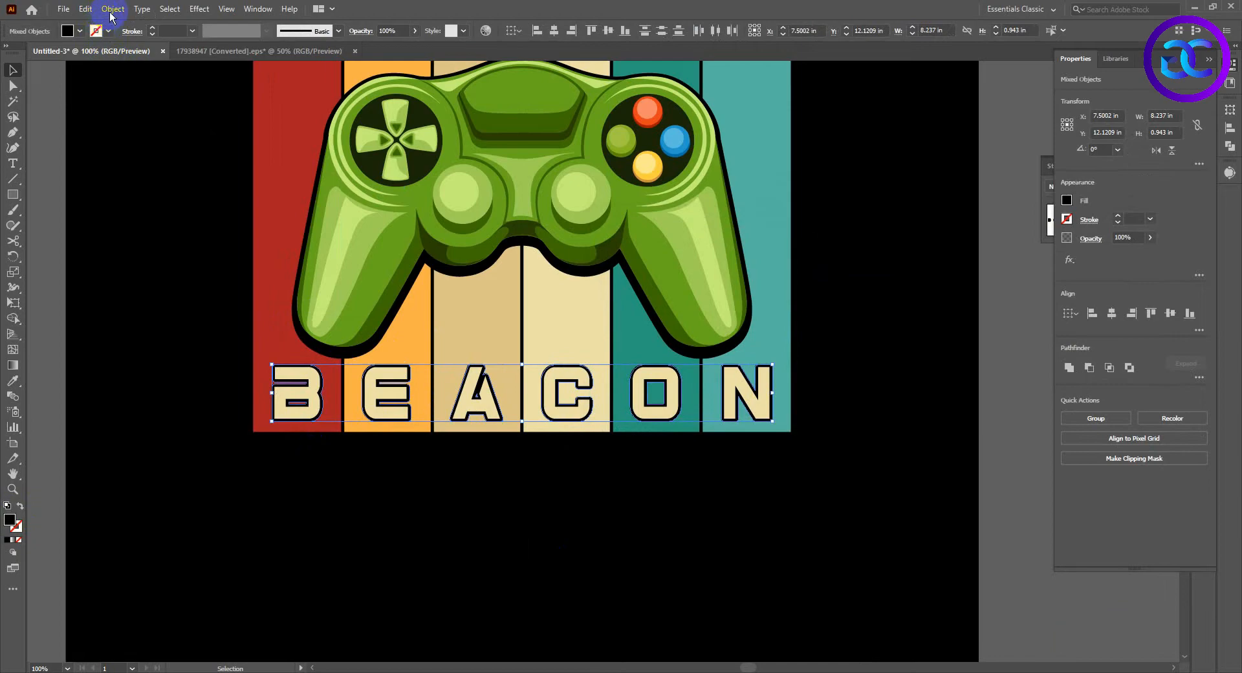
# - Cut the black BEACON outlines and paste them in place into the opacity mask of the coloured strips, and leave mask editing
pyautogui.click(85, 9)
pyautogui.click(112, 58)
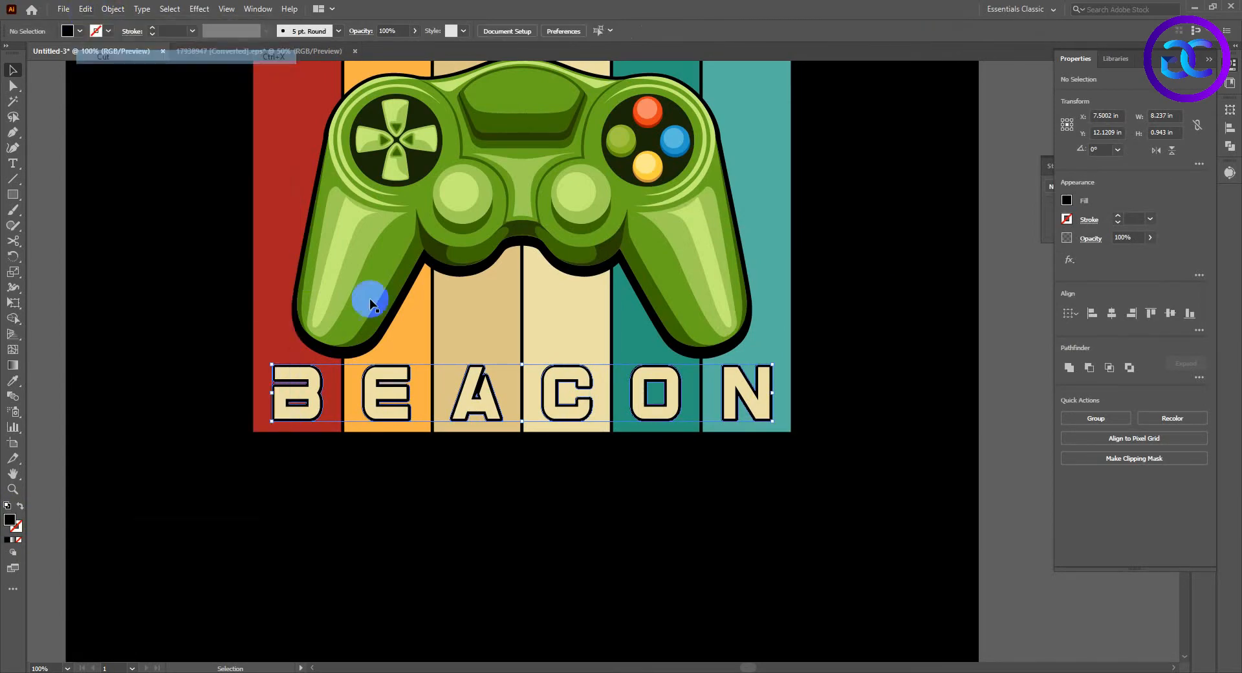
pyautogui.click(420, 319)
pyautogui.scroll(-1, 910, 408)
pyautogui.click(1207, 63)
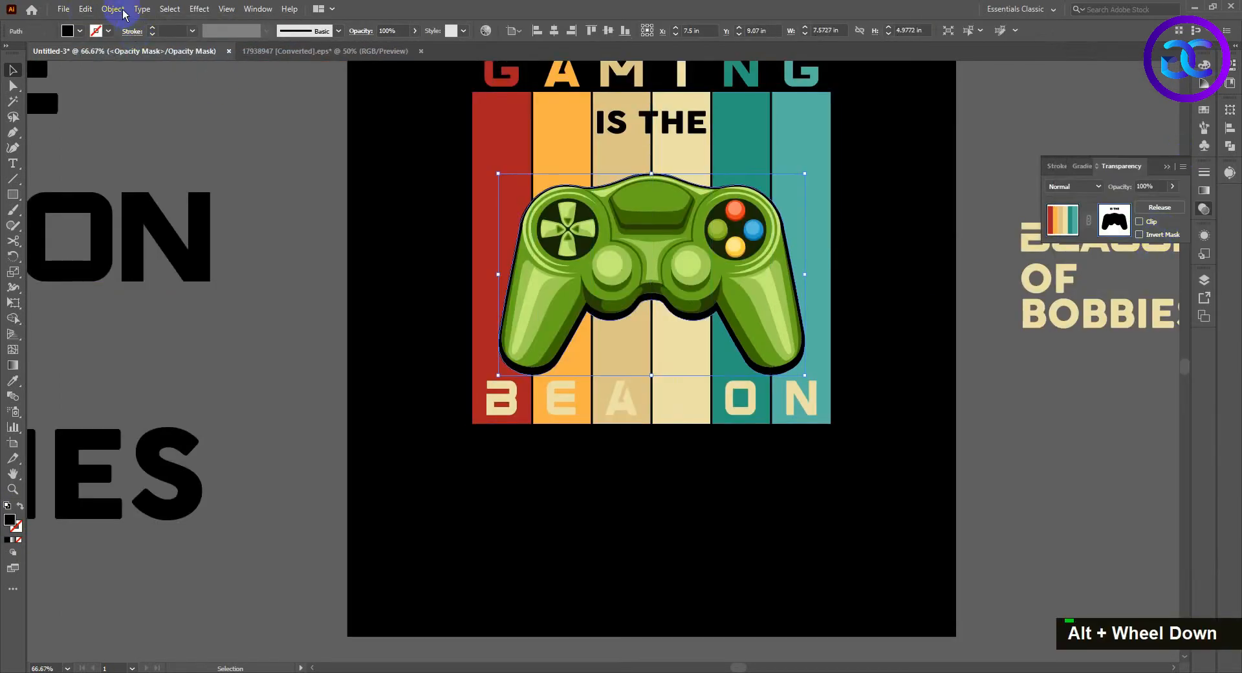
pyautogui.click(84, 8)
pyautogui.click(113, 100)
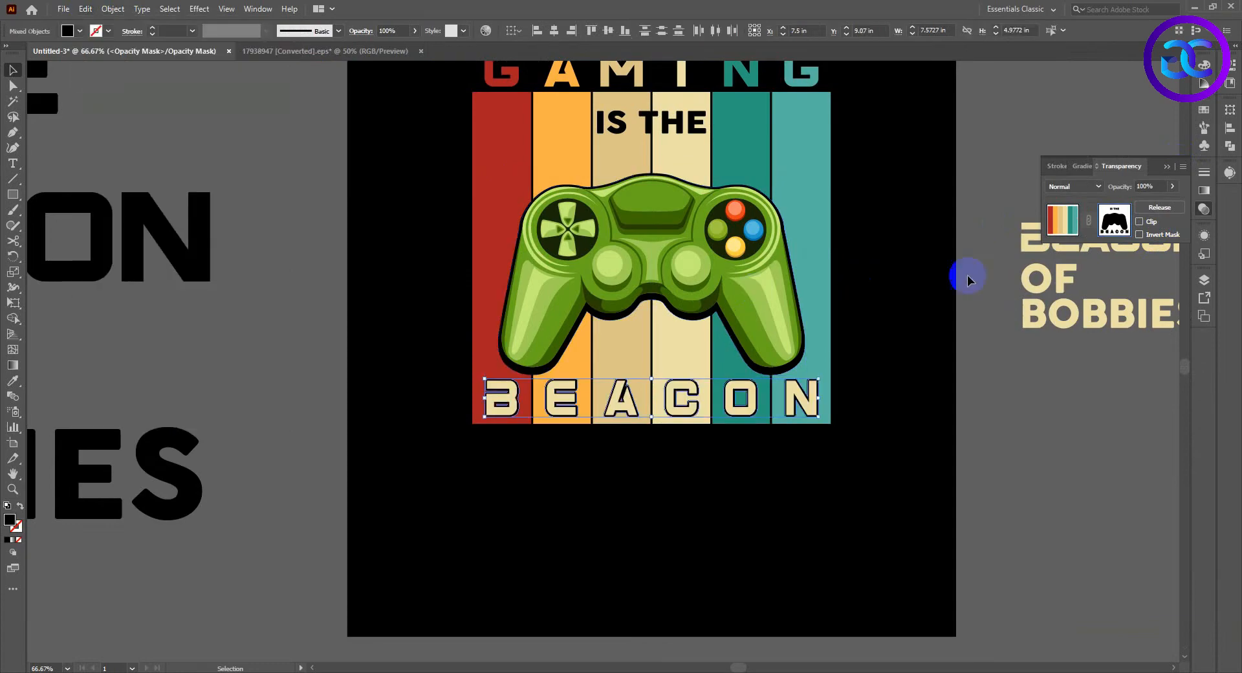
pyautogui.click(1061, 222)
# - Ungroup the cream BEACON lettering into separate letters
pyautogui.doubleClick(604, 430)
pyautogui.keyDown('alt'); pyautogui.scroll(1, 352, 421); pyautogui.keyUp('alt')
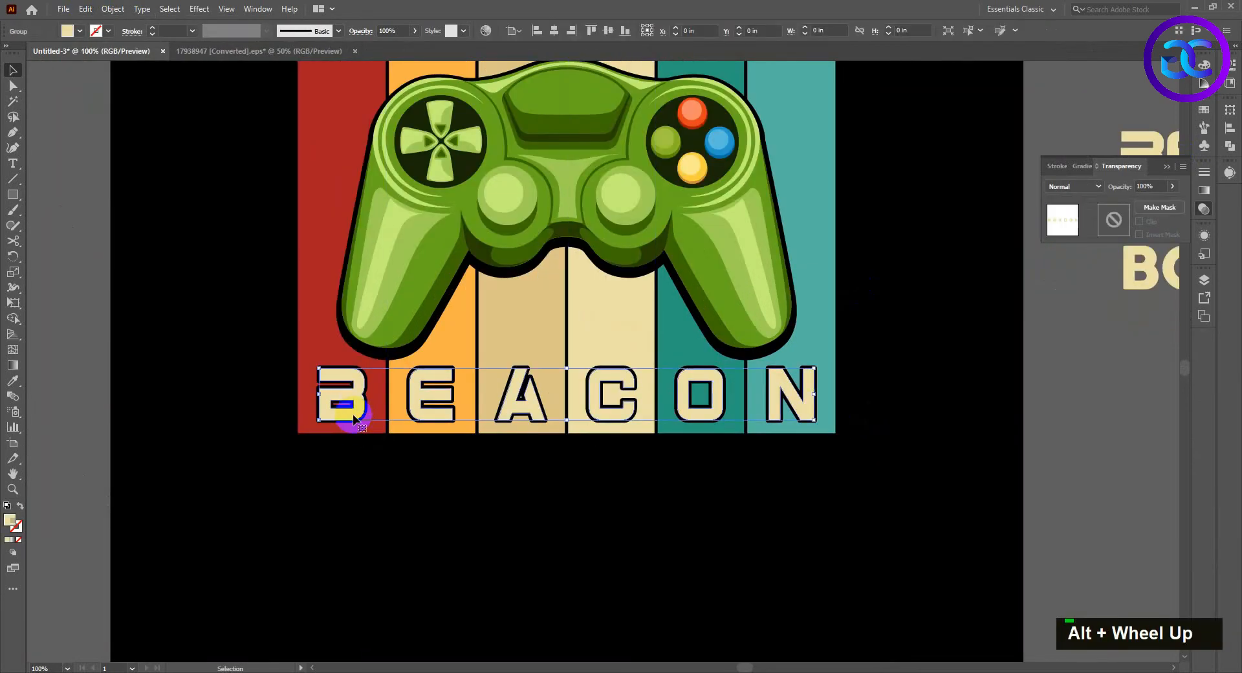
pyautogui.rightClick(354, 416)
pyautogui.click(384, 542)
pyautogui.click(370, 448)
# - Recolour the B, E and A of BEACON by sampling the red, orange and tan strips behind them
pyautogui.click(355, 415)
pyautogui.scroll(1, 355, 414)
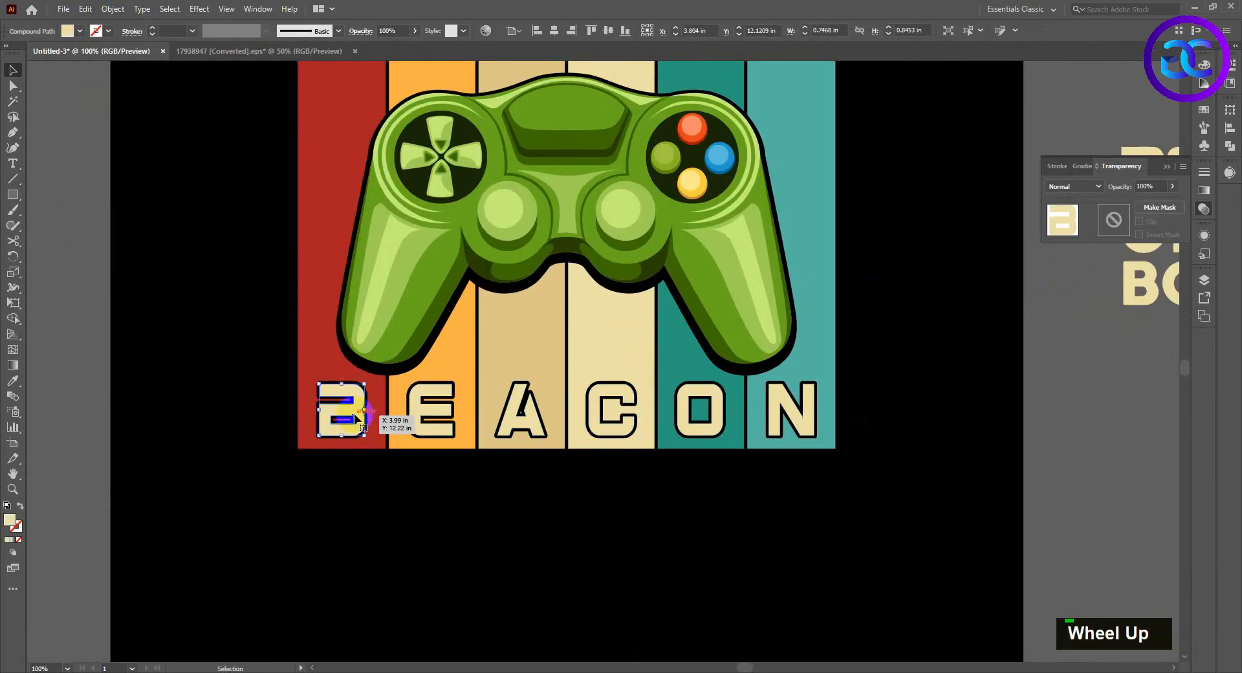
pyautogui.click(300, 272)
pyautogui.press('v')
pyautogui.click(426, 411)
pyautogui.press('i')
pyautogui.click(448, 337)
pyautogui.press('v')
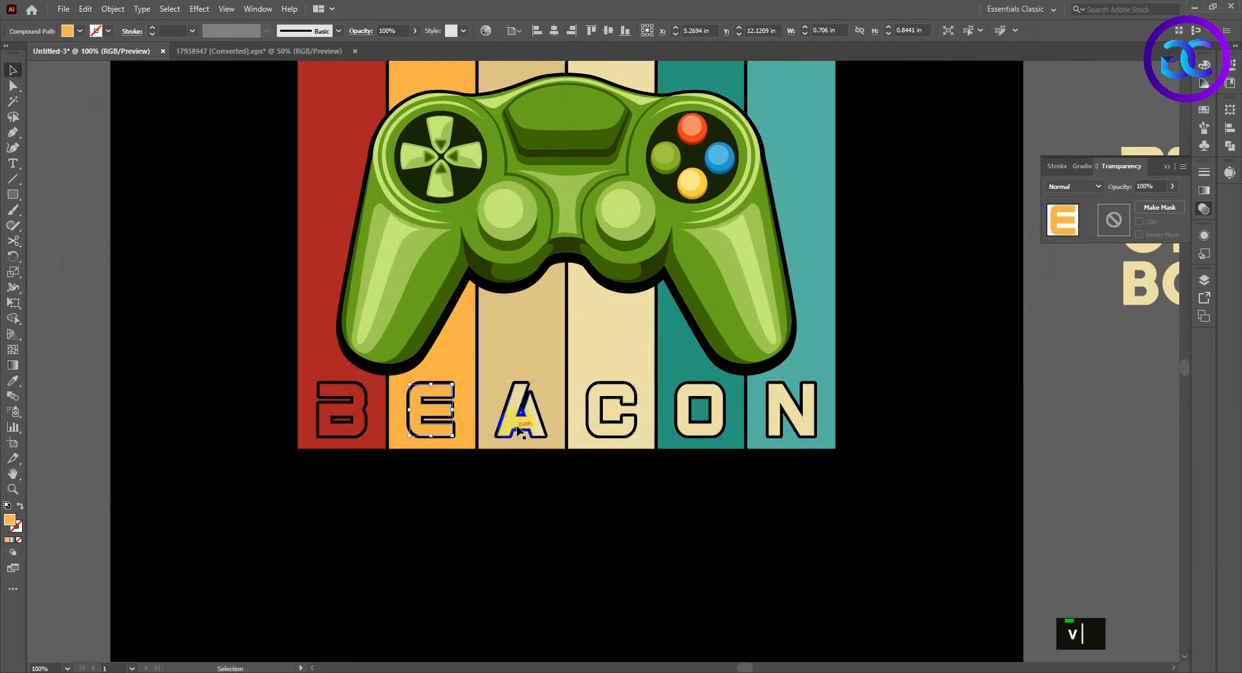
pyautogui.click(520, 418)
pyautogui.press('i')
pyautogui.press('v')
# - Match the C, O and N of BEACON to the cream, dark teal and light teal strips behind them
pyautogui.click(609, 407)
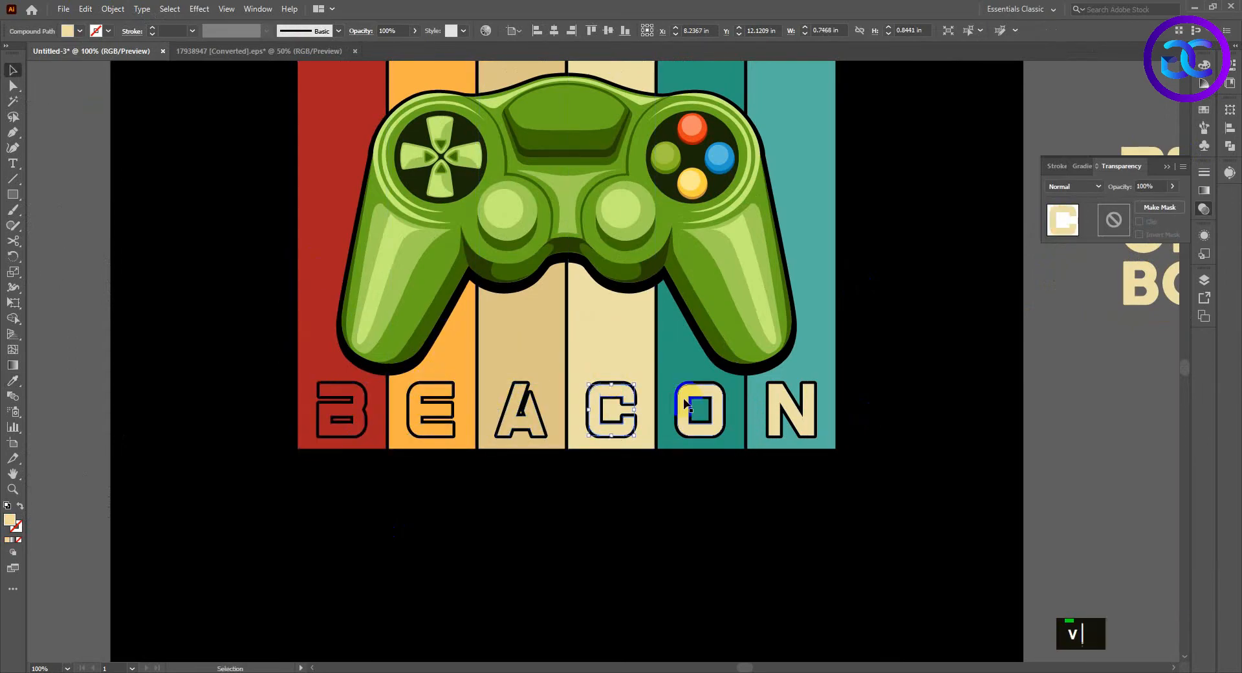
pyautogui.click(692, 351)
pyautogui.press('v')
pyautogui.click(788, 414)
pyautogui.press('i')
pyautogui.click(810, 331)
pyautogui.press('v')
pyautogui.click(680, 471)
# - Move the cream words OF and BOBBIES onto the black artboard below the coloured strips
pyautogui.scroll(-3, 659, 471)
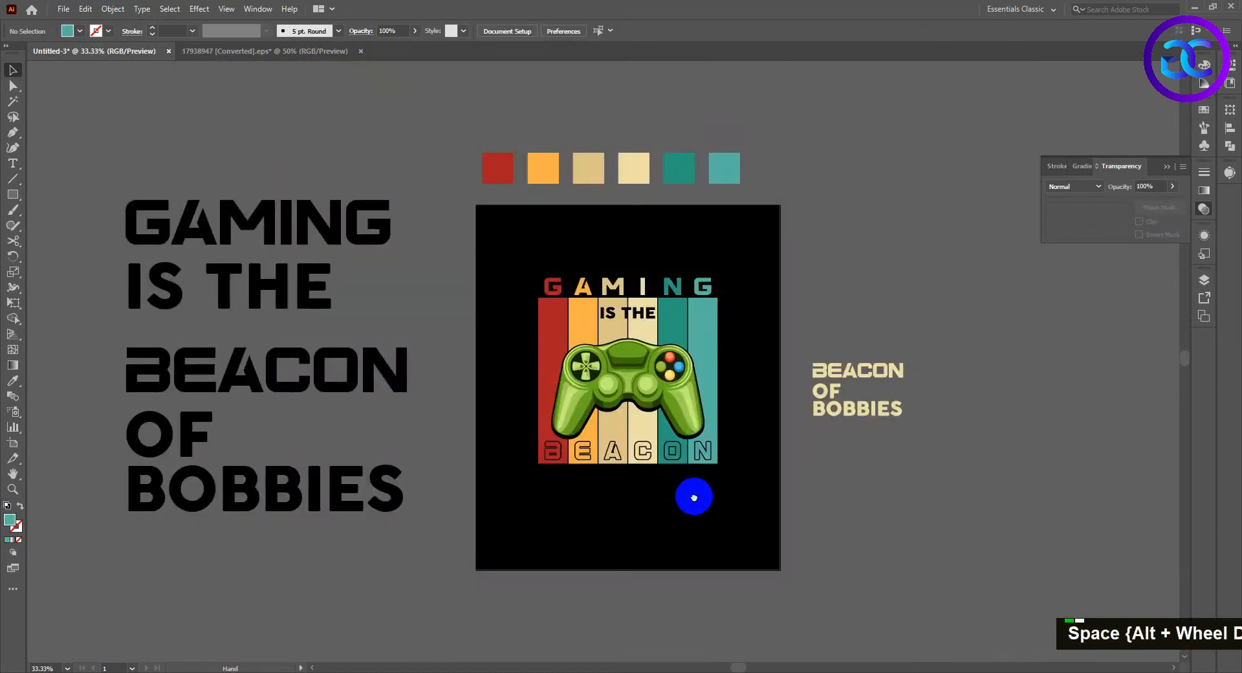
pyautogui.moveTo(694, 496); pyautogui.dragTo(575, 479)
pyautogui.scroll(1, 667, 490)
pyautogui.click(873, 339)
pyautogui.moveTo(873, 368); pyautogui.dragTo(464, 514)
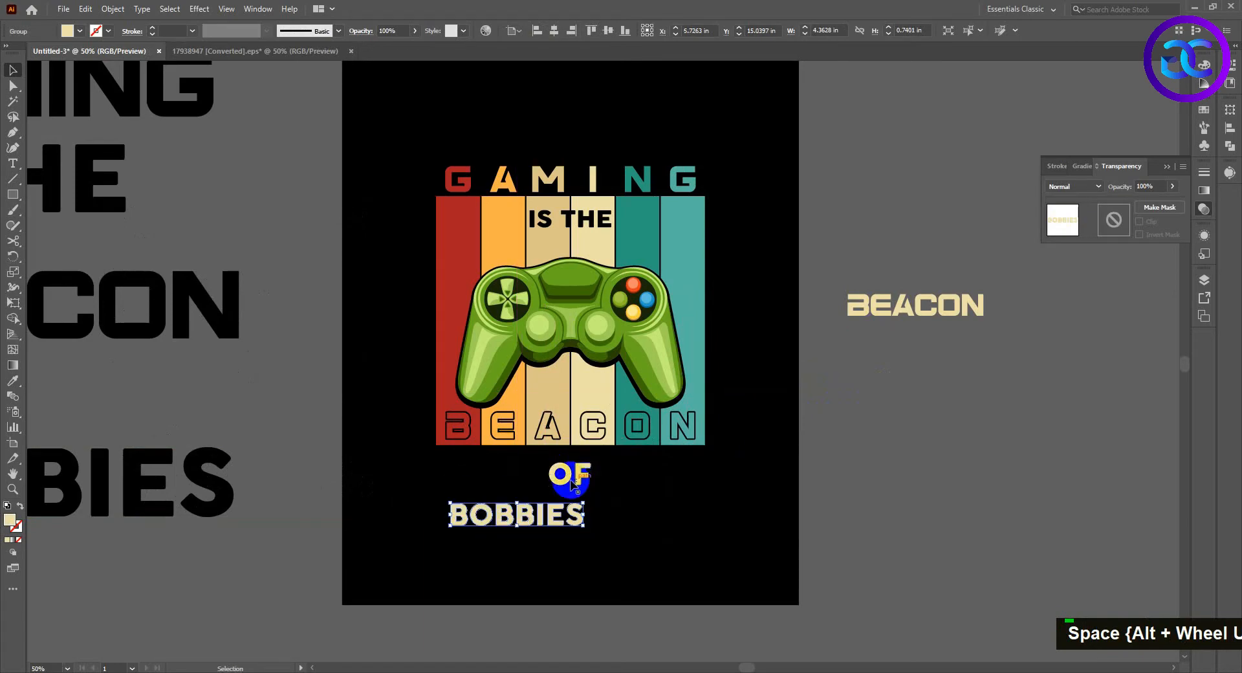
# - Move OF up close beneath the coloured strips and centre it horizontally on them
pyautogui.scroll(2, 571, 479)
pyautogui.moveTo(587, 477); pyautogui.dragTo(589, 437)
pyautogui.keyDown('shift'); pyautogui.click(525, 406); pyautogui.keyUp('shift')
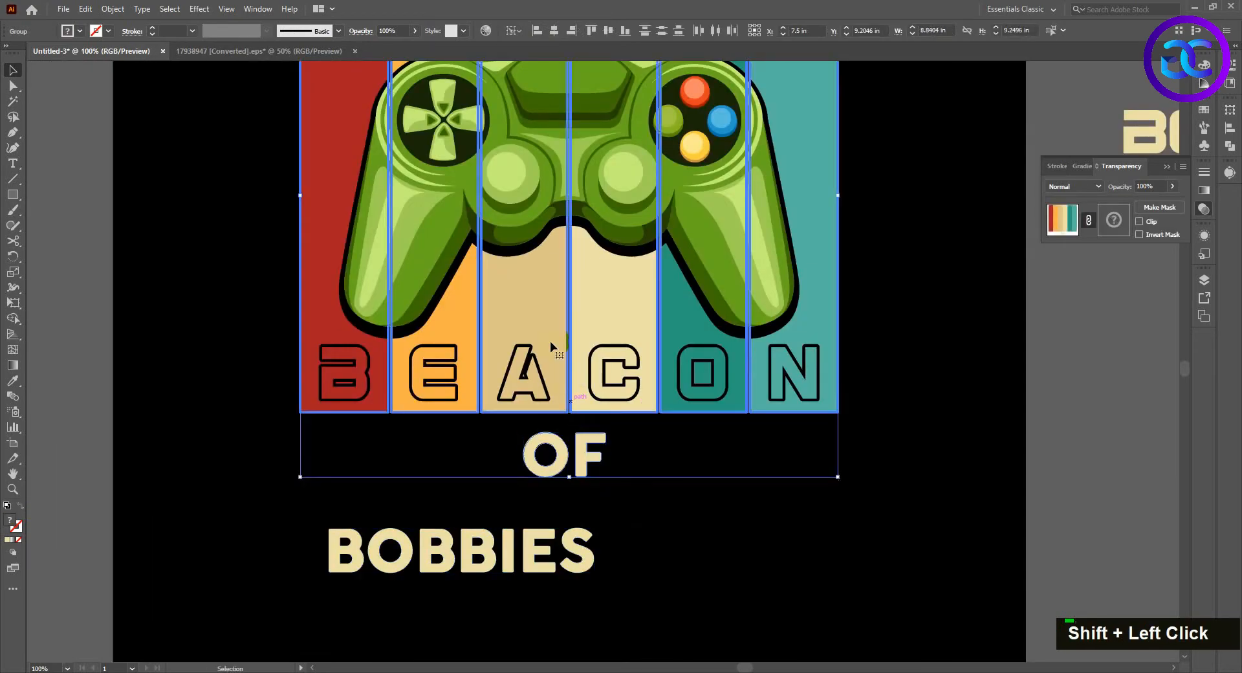
pyautogui.click(560, 41)
pyautogui.click(666, 424)
pyautogui.scroll(3, 559, 453)
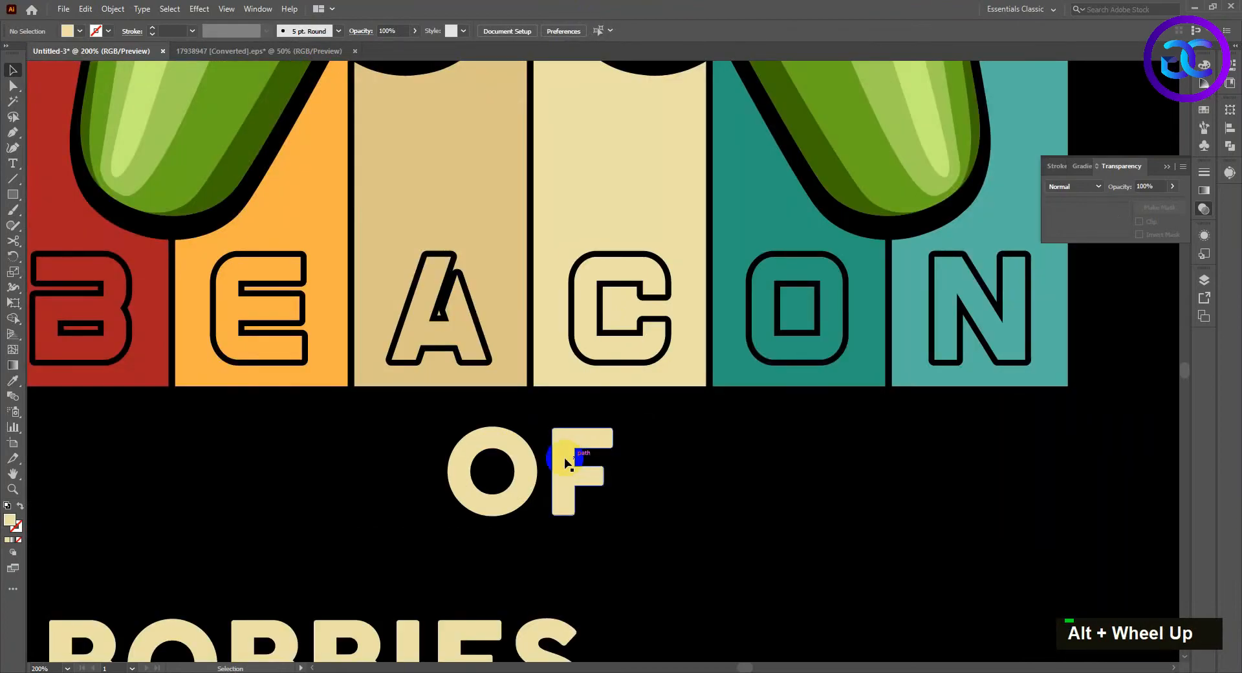
pyautogui.moveTo(563, 434); pyautogui.dragTo(562, 434)
pyautogui.click(668, 455)
# - Move BOBBIES up under OF, align its left edge with the strips and scale it to the strips' full width
pyautogui.scroll(-2, 667, 452)
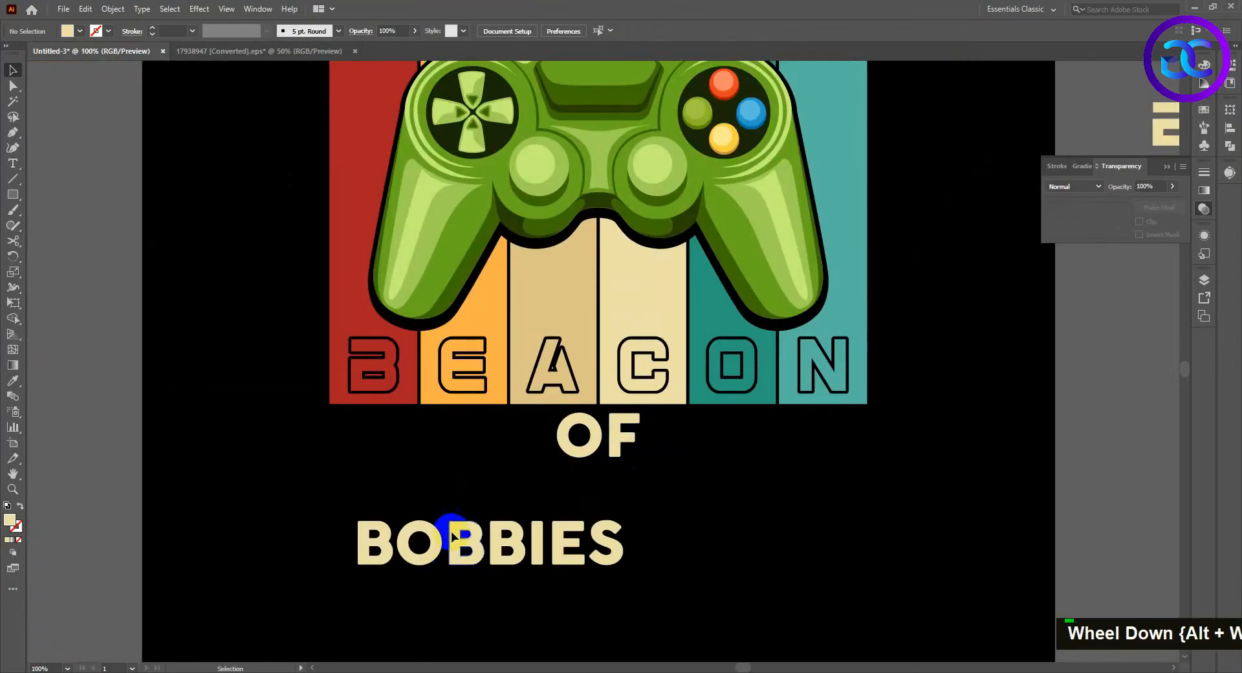
pyautogui.moveTo(452, 535); pyautogui.dragTo(394, 470)
pyautogui.keyDown('shift'); pyautogui.click(347, 397); pyautogui.keyUp('shift')
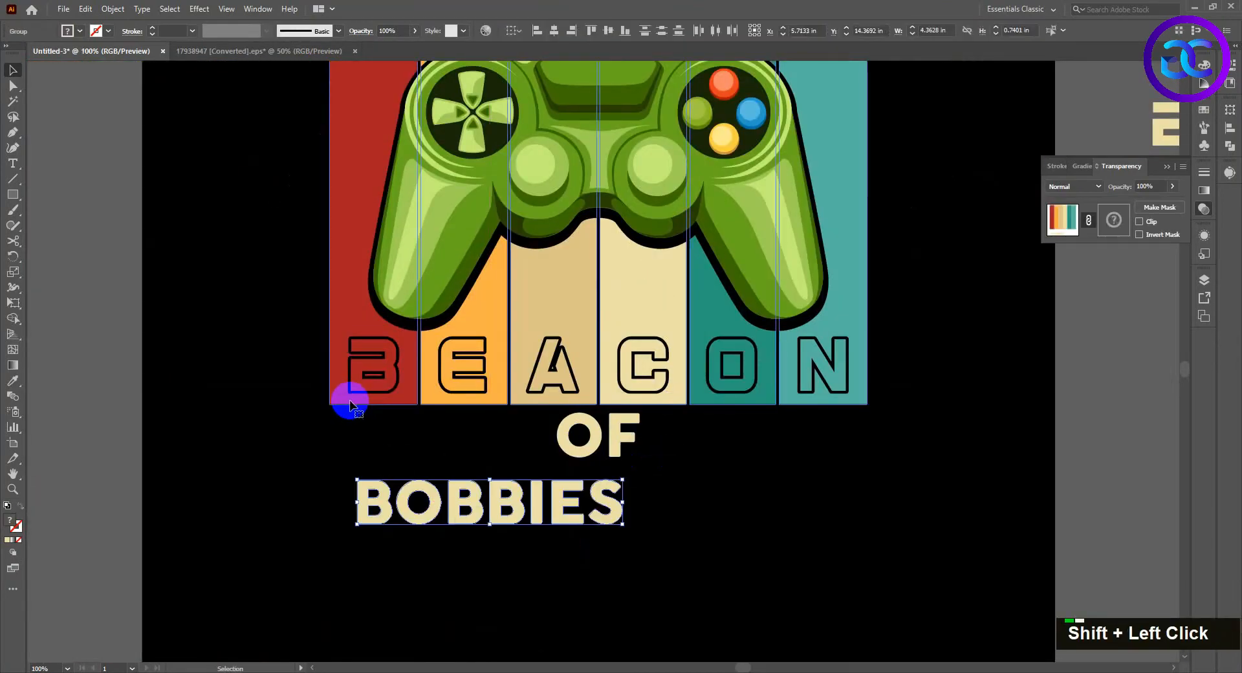
pyautogui.click(537, 32)
pyautogui.doubleClick(587, 540)
pyautogui.moveTo(594, 524); pyautogui.dragTo(895, 491)
pyautogui.click(899, 446)
# - Nudge BOBBIES and OF slightly down to even out the spacing beneath the coloured strips
pyautogui.scroll(-1, 898, 443)
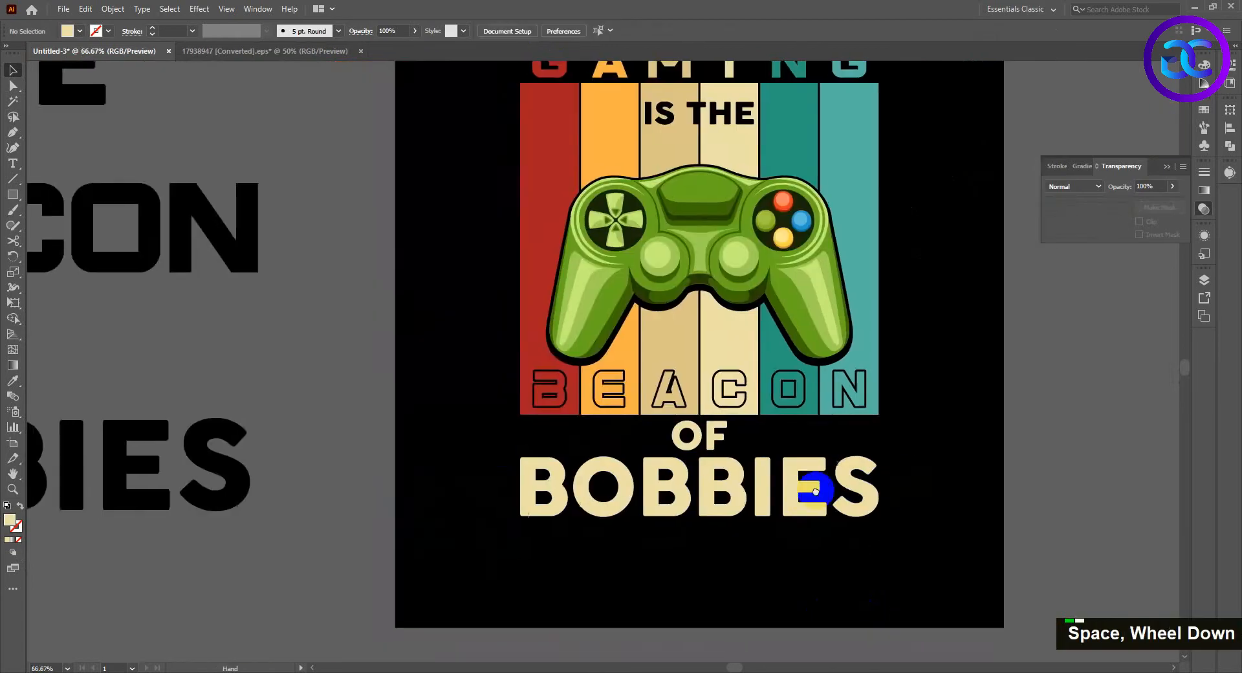
pyautogui.moveTo(816, 482); pyautogui.dragTo(660, 501)
pyautogui.scroll(2, 560, 476)
pyautogui.scroll(1, 564, 457)
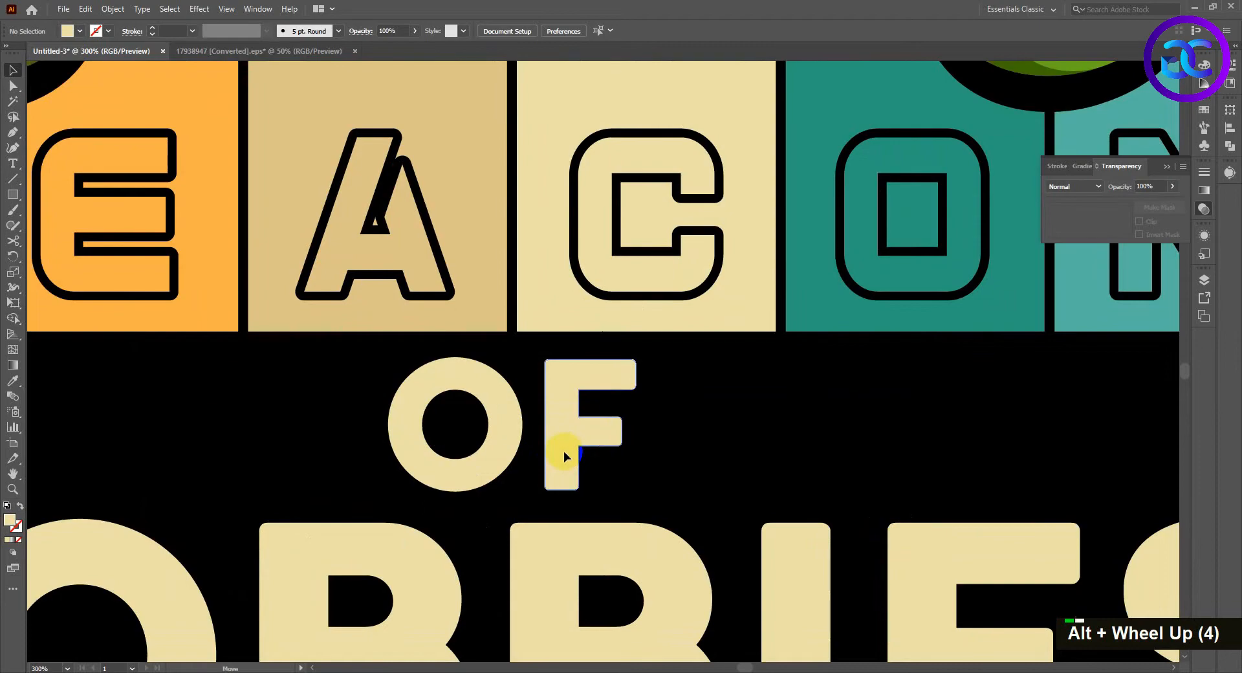
pyautogui.scroll(-3, 735, 435)
pyautogui.scroll(-1, 733, 452)
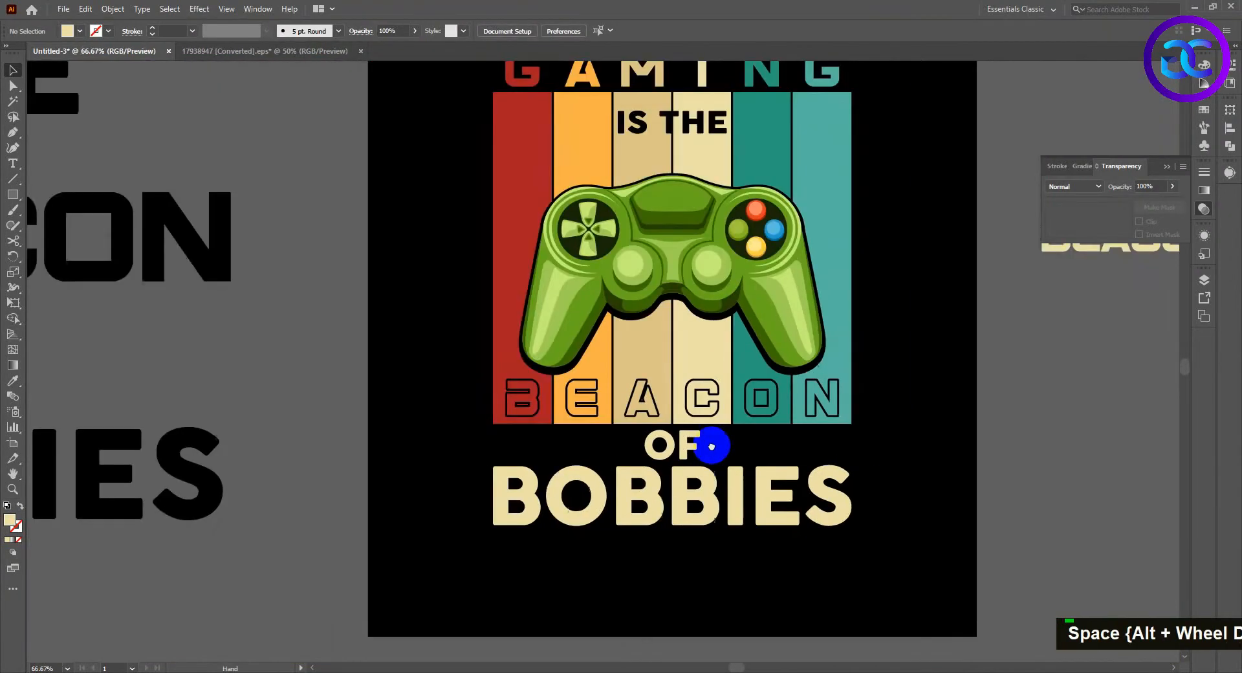
pyautogui.click(680, 508)
pyautogui.press('Down')
pyautogui.press('Down')
pyautogui.press('Down')
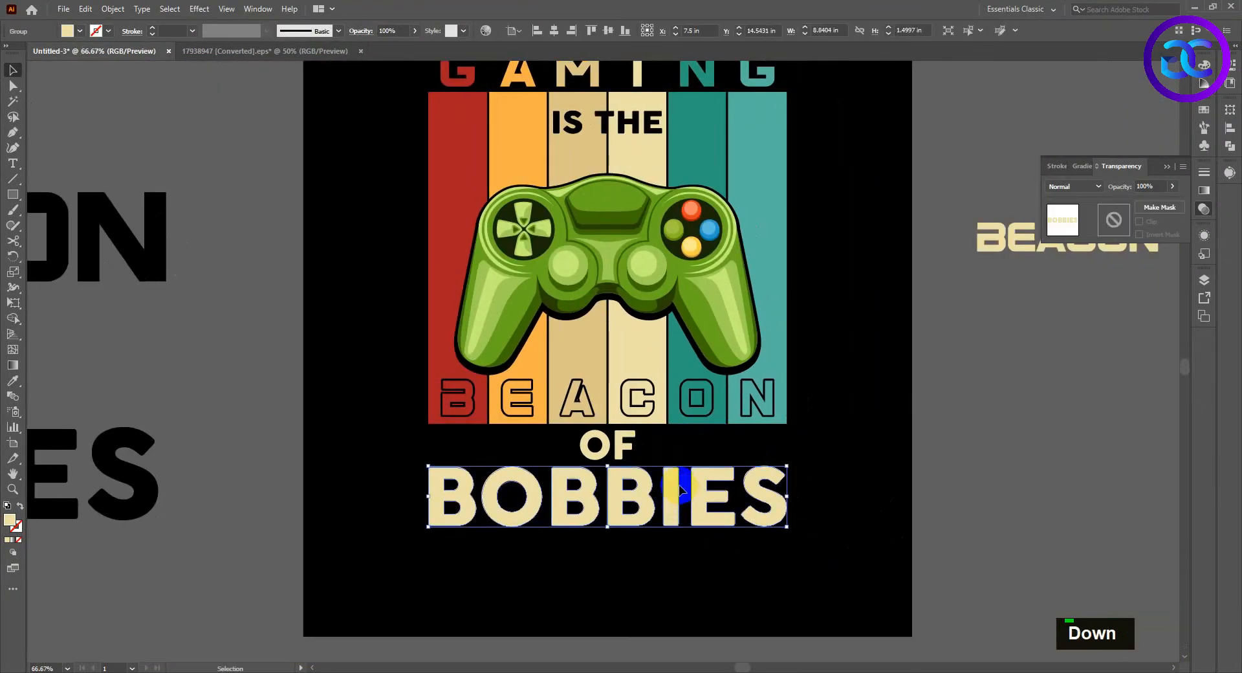
pyautogui.click(624, 446)
pyautogui.click(820, 463)
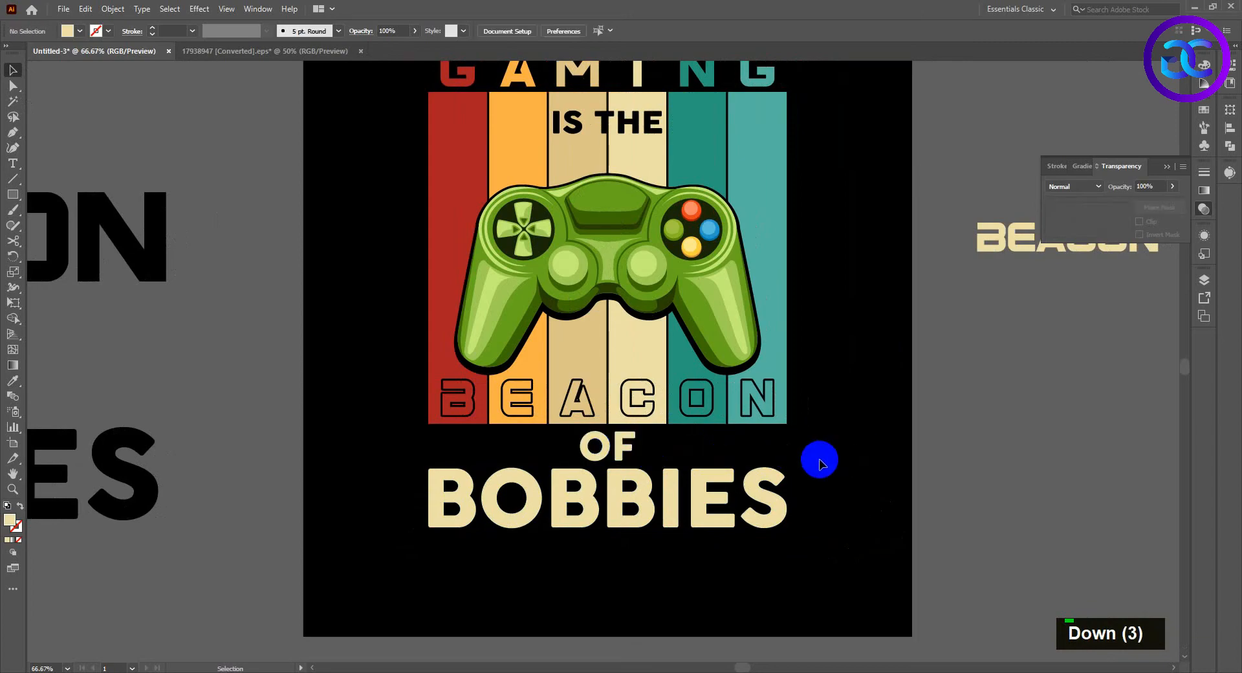
# - Ungroup BOBBIES into letters and recolour its first B and the O by sampling the red and orange strips
pyautogui.rightClick(457, 522)
pyautogui.doubleClick(461, 526)
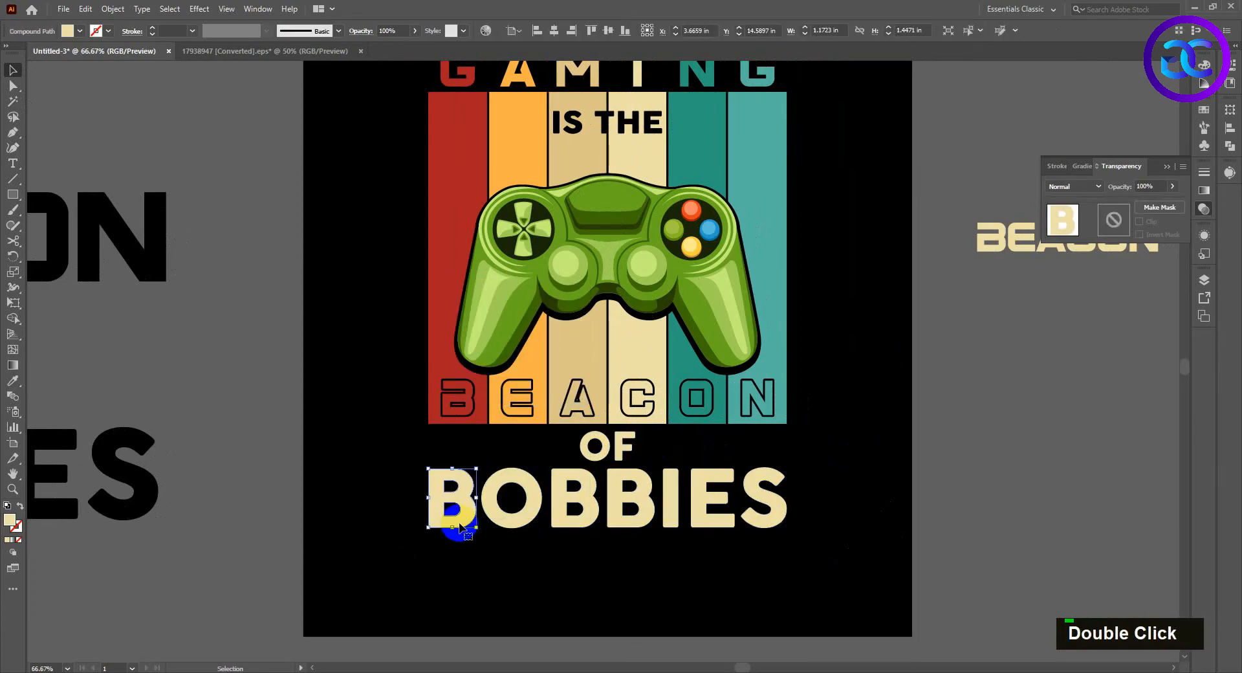
pyautogui.press('i')
pyautogui.click(445, 389)
pyautogui.press('v')
pyautogui.click(510, 500)
pyautogui.press('i')
pyautogui.click(532, 375)
pyautogui.press('v')
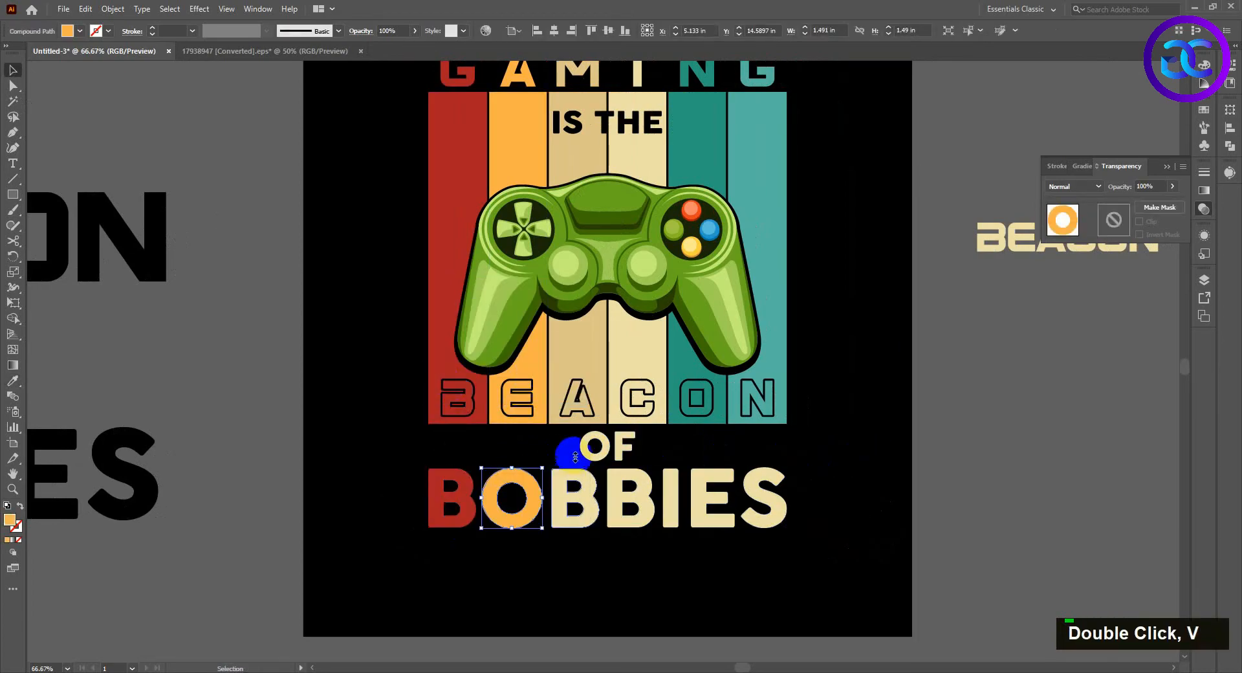
# - Recolour the second and third B of BOBBIES by sampling the tan and cream strips
pyautogui.click(575, 476)
pyautogui.press('i')
pyautogui.click(583, 369)
pyautogui.press('v')
pyautogui.click(622, 477)
pyautogui.press('i')
pyautogui.click(640, 375)
pyautogui.press('v')
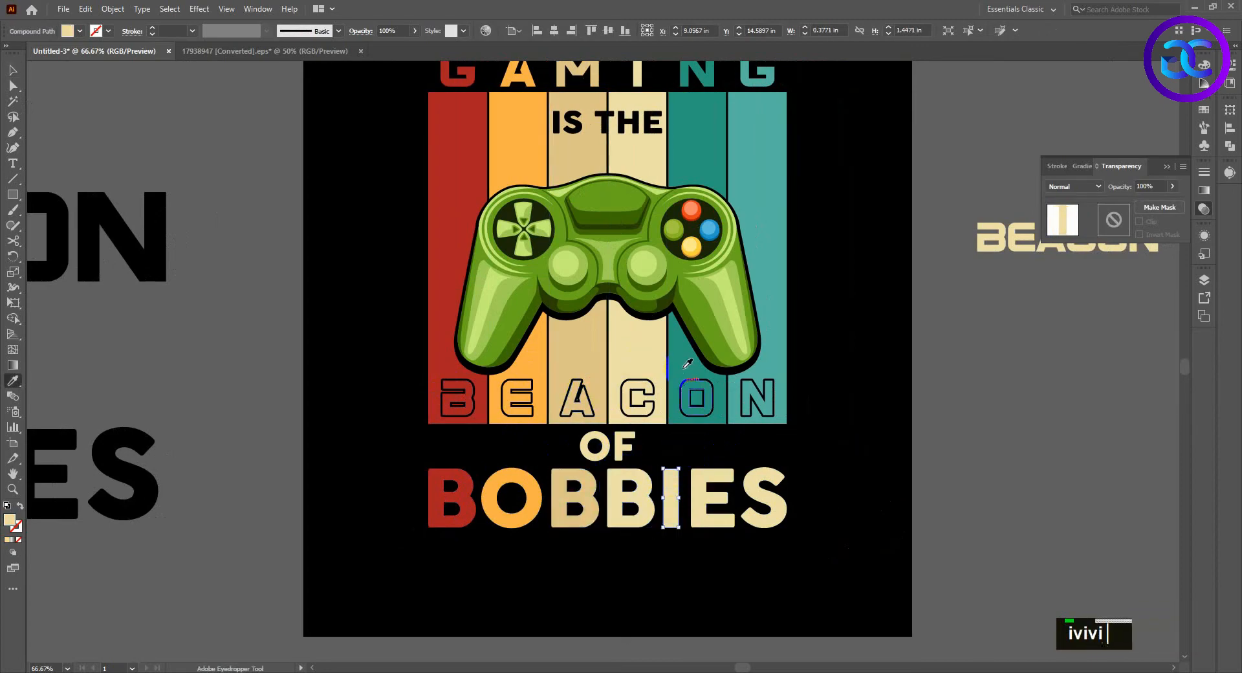
# - Recolour the I of BOBBIES with the dark teal strip's colour and the E and S with the light teal
pyautogui.click(684, 368)
pyautogui.press('v')
pyautogui.click(709, 474)
pyautogui.press('i')
pyautogui.click(777, 382)
pyautogui.press('v')
pyautogui.click(751, 484)
pyautogui.press('i')
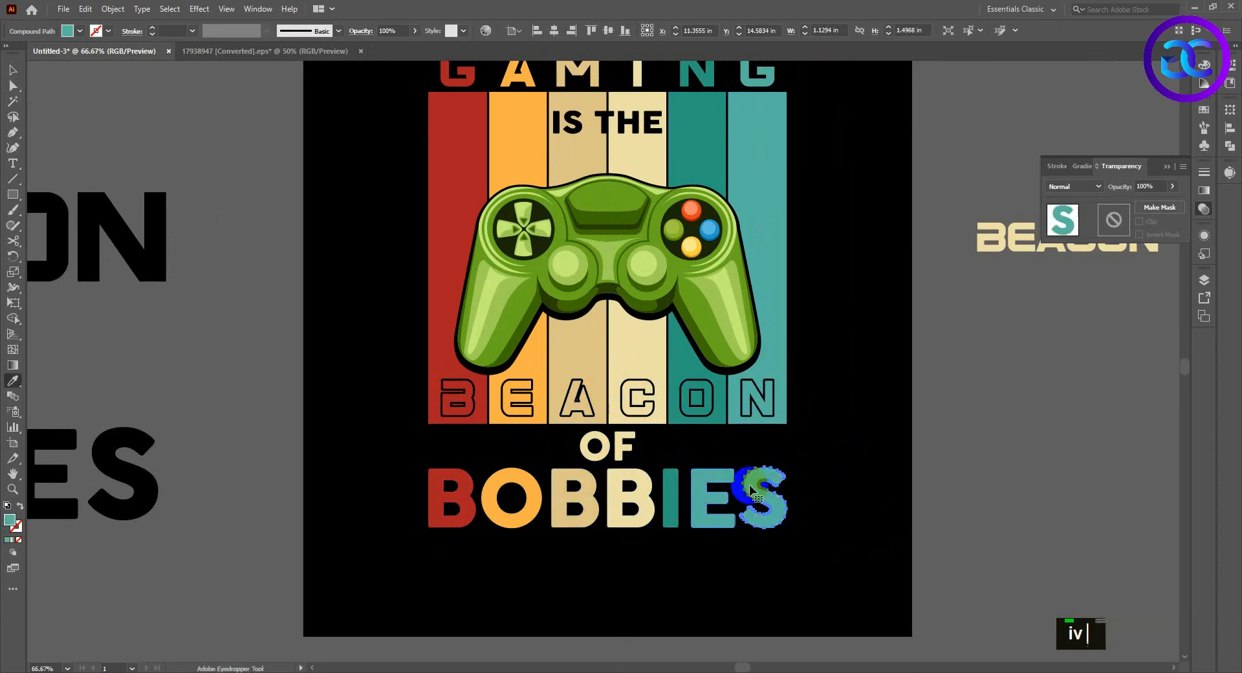
# - Try brighter turquoise fills for the final S of BOBBIES
pyautogui.doubleClick(9, 520)
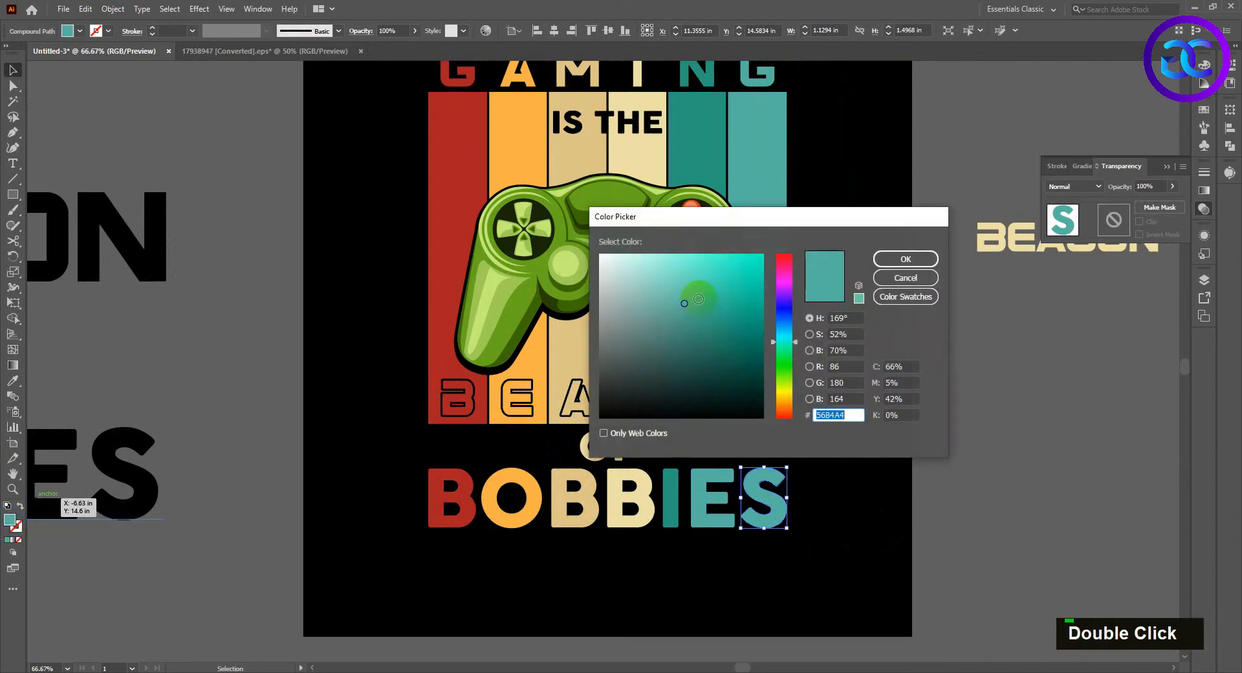
pyautogui.click(899, 260)
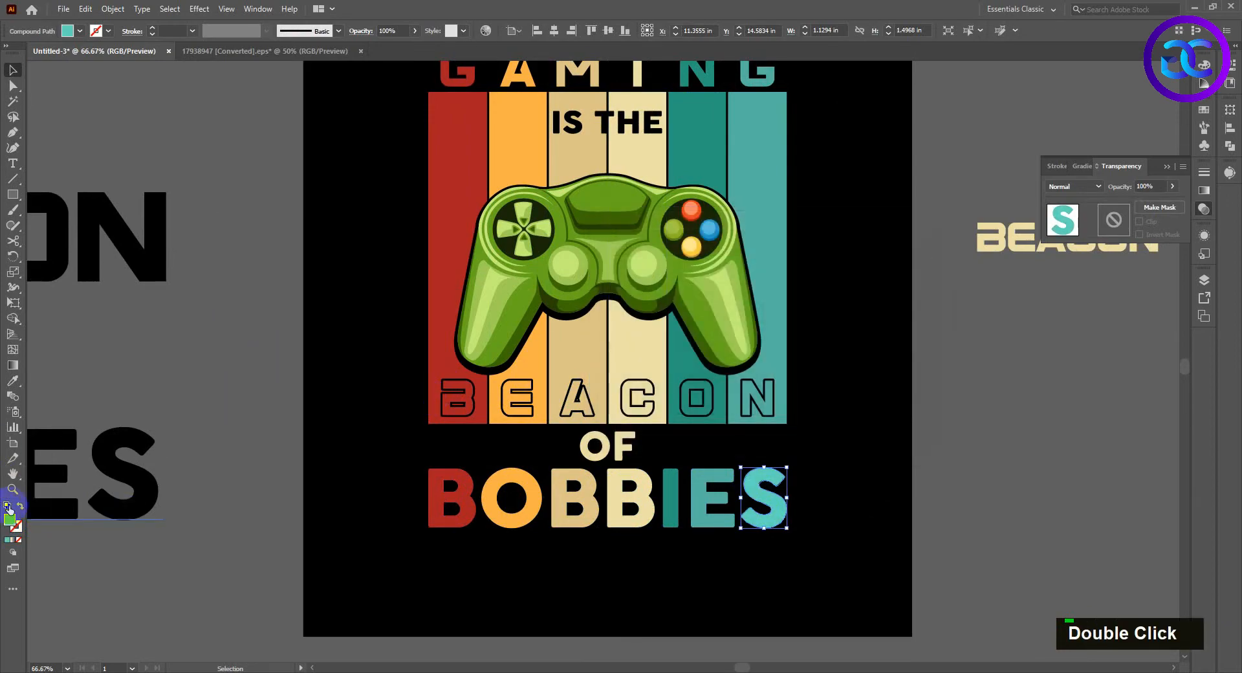
pyautogui.doubleClick(9, 521)
pyautogui.click(709, 268)
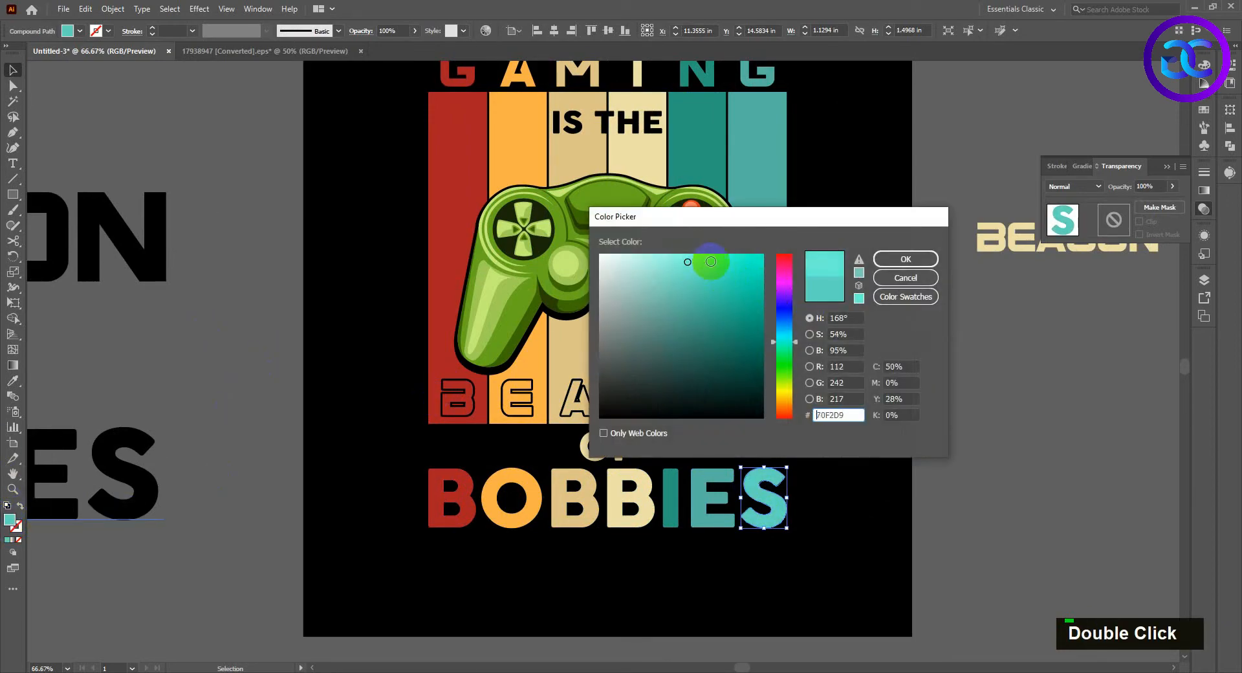
pyautogui.press('Return')
pyautogui.click(367, 284)
pyautogui.scroll(-2, 377, 343)
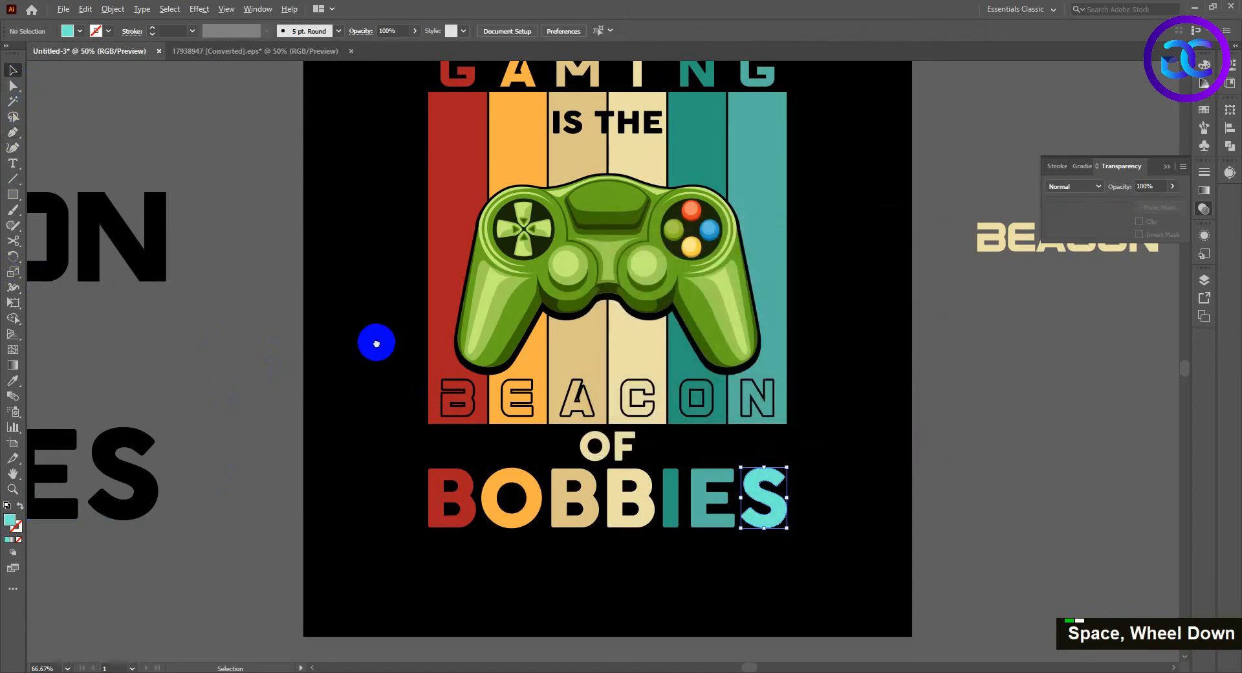
# - Set the fill of the final S of BOBBIES to a medium turquoise, about 5DDBC3, and deselect it
pyautogui.moveTo(434, 390); pyautogui.dragTo(545, 422)
pyautogui.scroll(2, 692, 462)
pyautogui.doubleClick(696, 450)
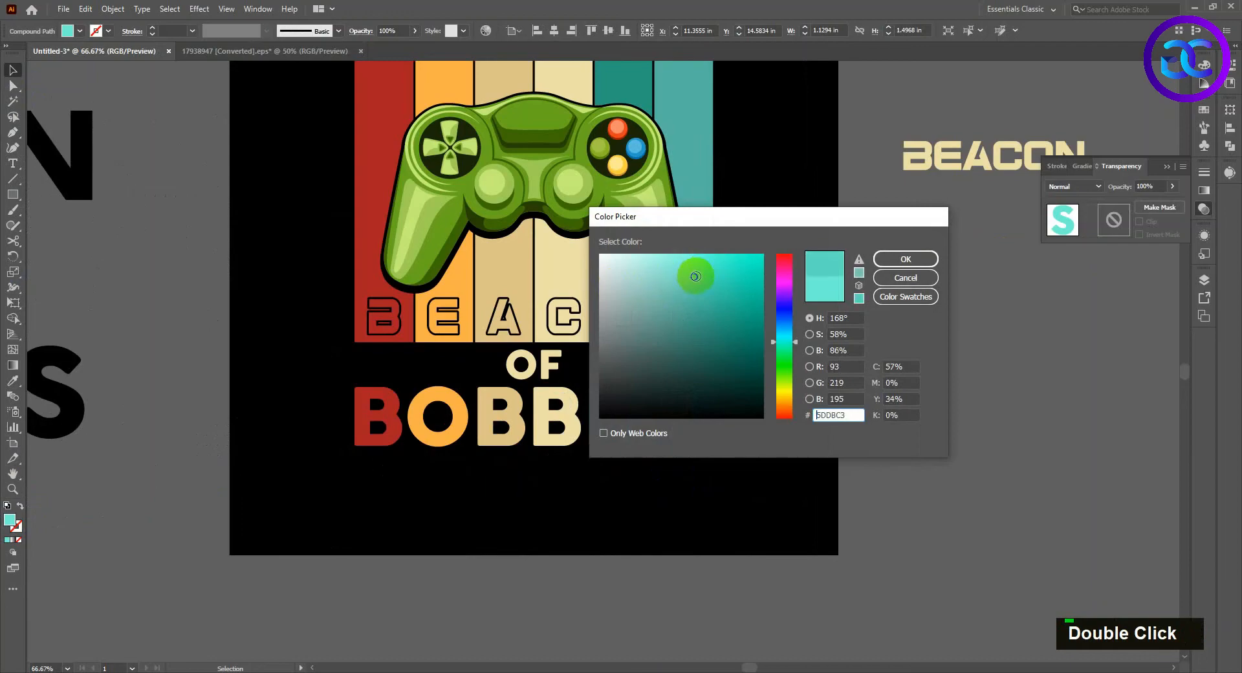
pyautogui.click(904, 258)
pyautogui.press('v')
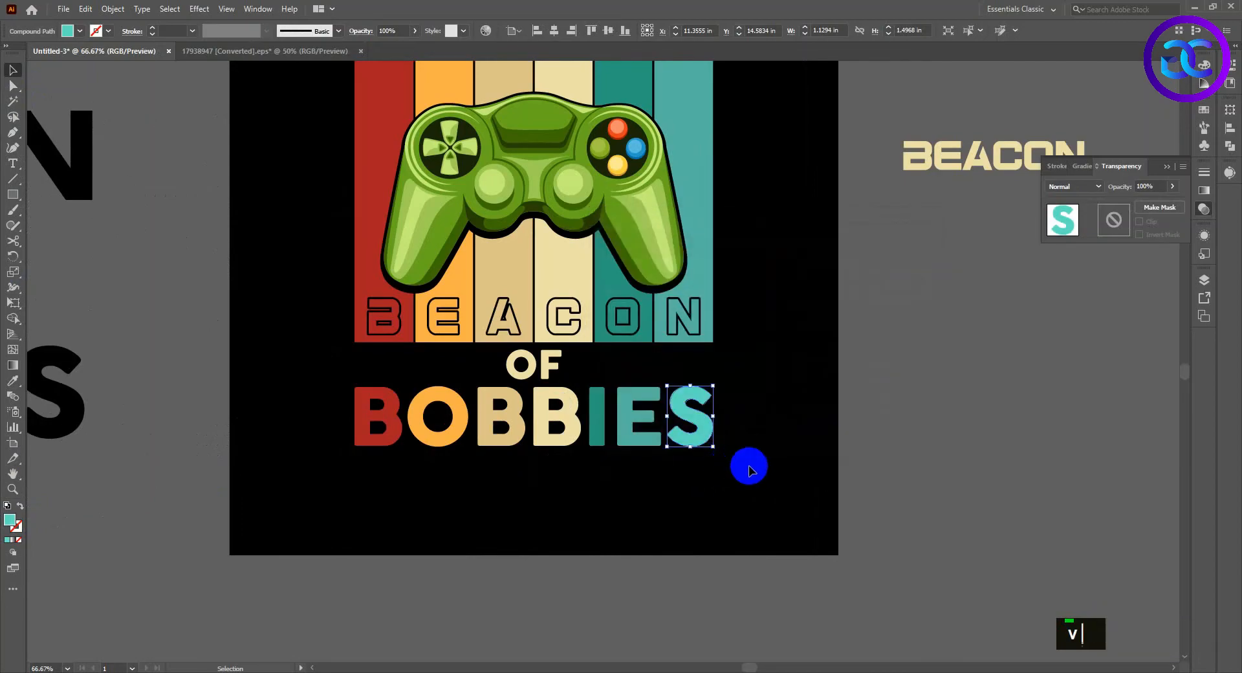
pyautogui.click(747, 469)
pyautogui.scroll(-1, 724, 477)
pyautogui.moveTo(605, 421); pyautogui.dragTo(618, 433)
pyautogui.scroll(1, 612, 406)
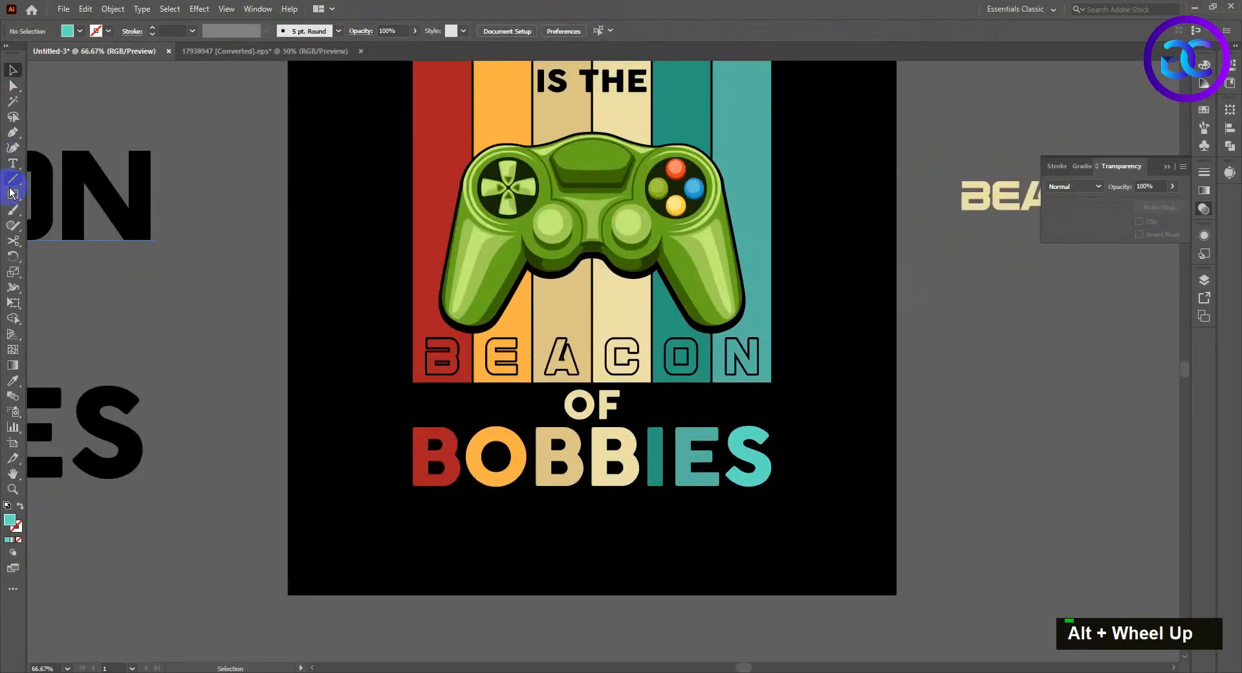
# - Draw a horizontal line about 3.45 in long beside OF, ending at the light teal strip's outer edge
pyautogui.click(11, 179)
pyautogui.scroll(1, 632, 419)
pyautogui.click(631, 374)
pyautogui.moveTo(631, 372); pyautogui.dragTo(841, 371)
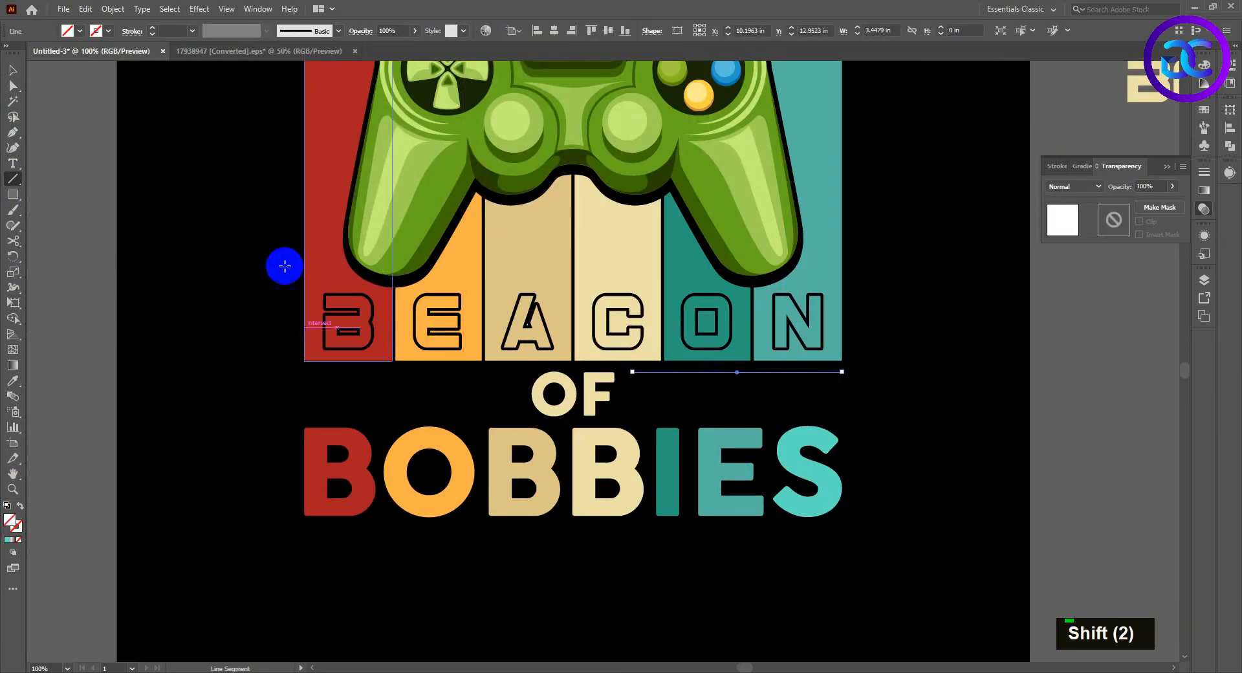
# - Give the line a white 4 pt stroke with a width profile that tapers to a point away from OF, and deselect it
pyautogui.doubleClick(151, 29)
pyautogui.click(108, 32)
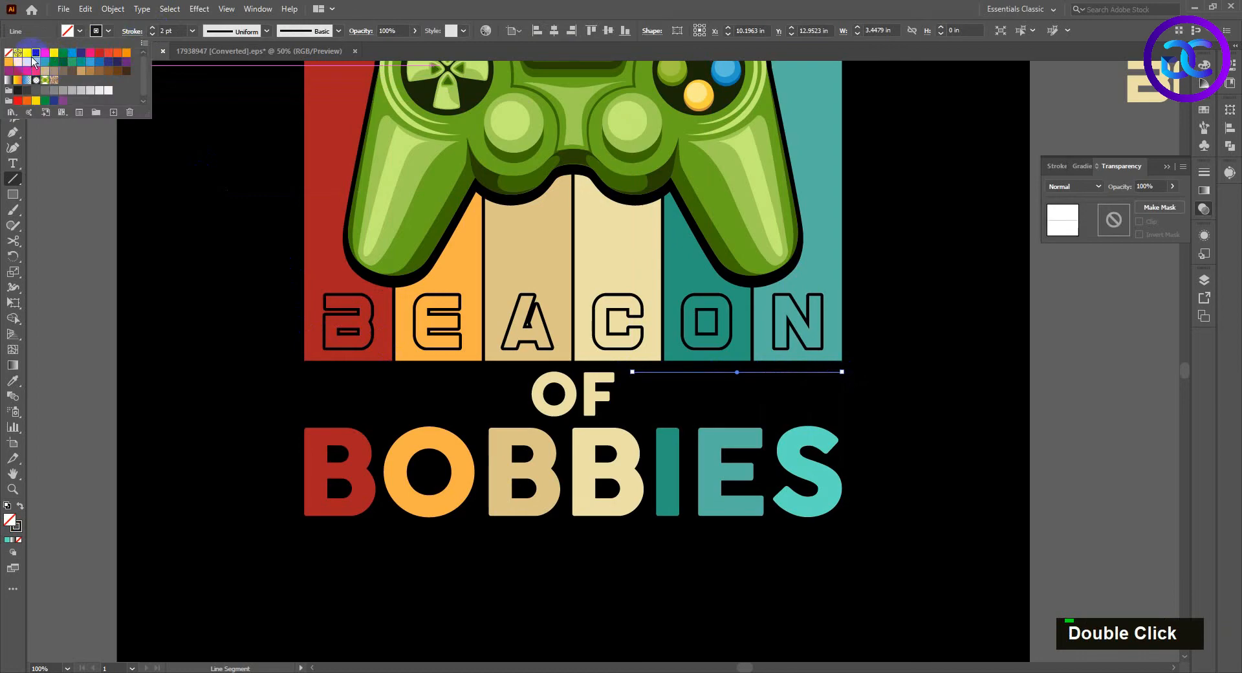
pyautogui.click(151, 32)
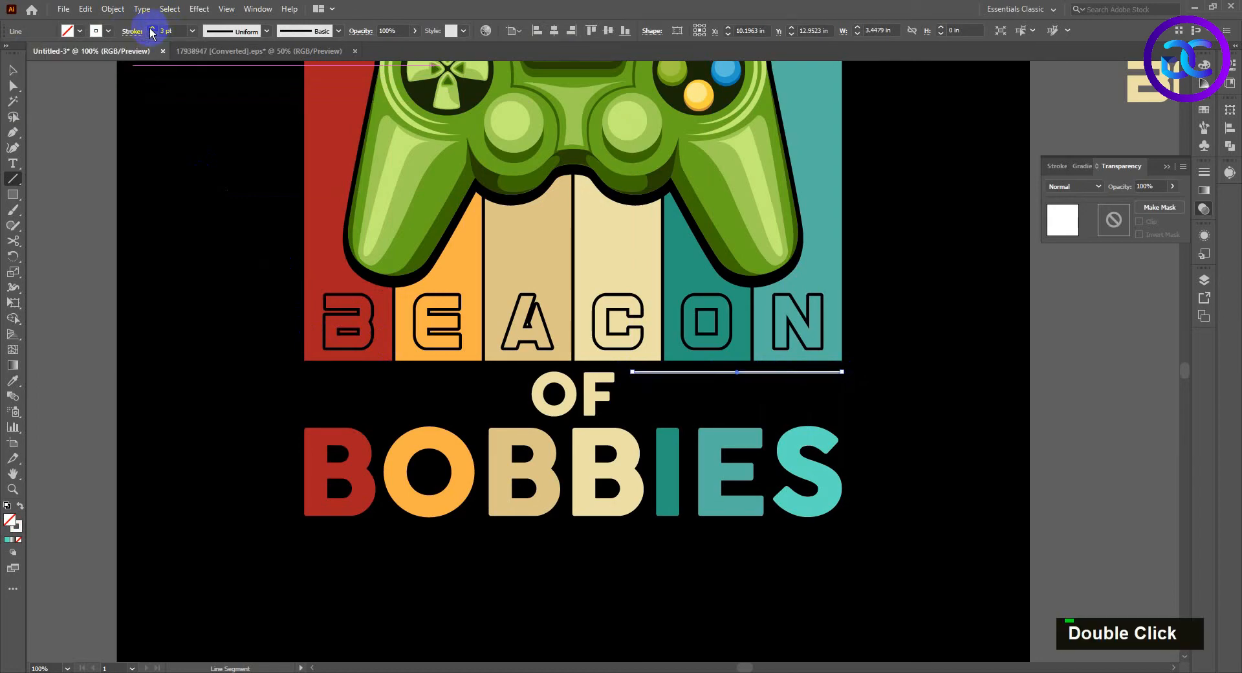
pyautogui.click(203, 33)
pyautogui.doubleClick(223, 134)
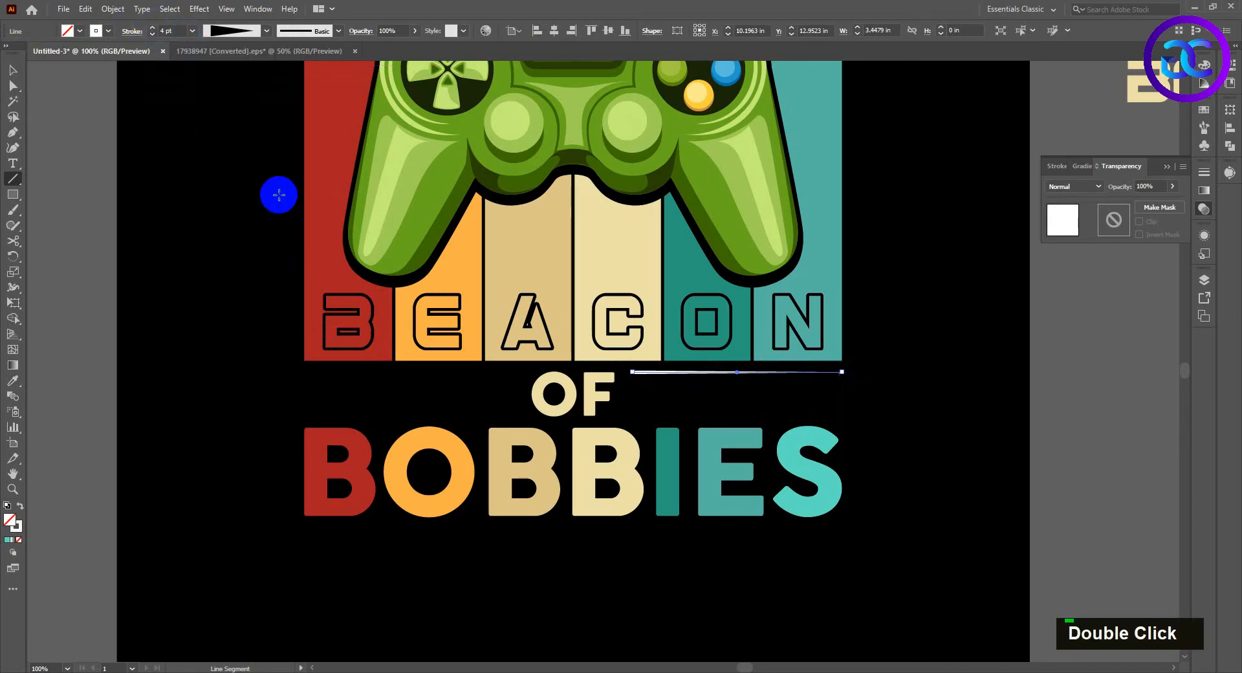
pyautogui.click(13, 69)
pyautogui.doubleClick(241, 280)
# - Copy the tapered line straight down by about 0.1 in and repeat the copy until there are six lines
pyautogui.scroll(1, 704, 367)
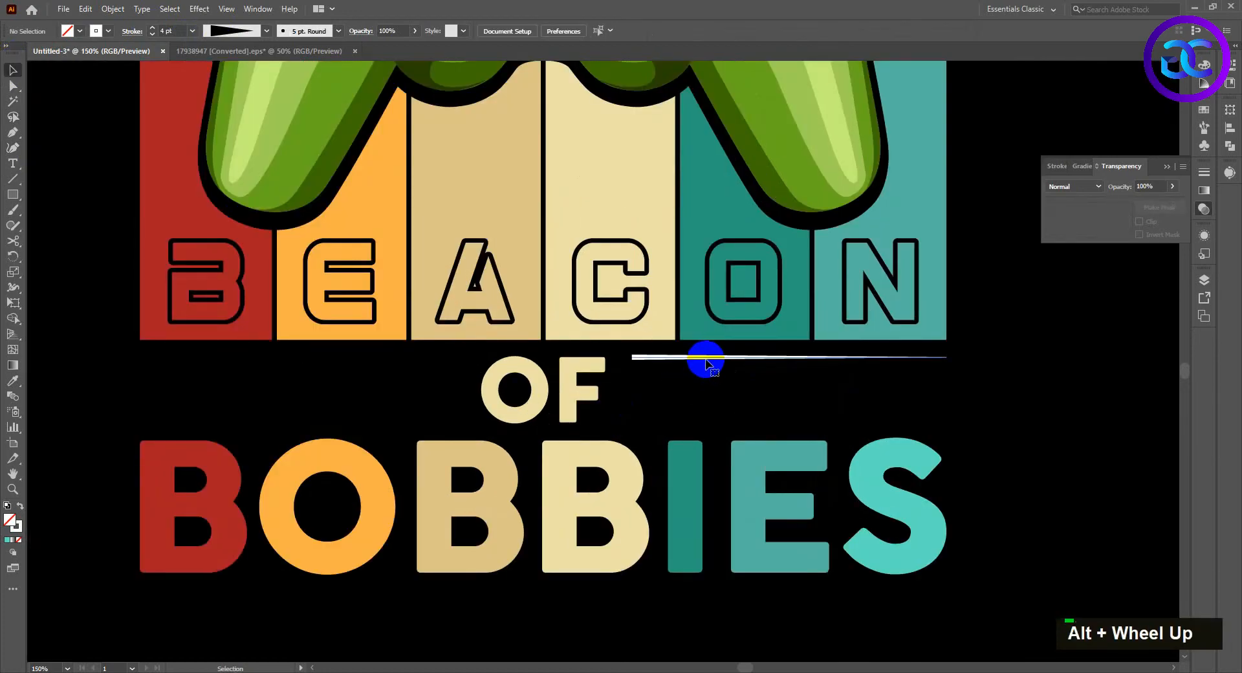
pyautogui.scroll(1, 706, 364)
pyautogui.moveTo(673, 358); pyautogui.dragTo(676, 373)
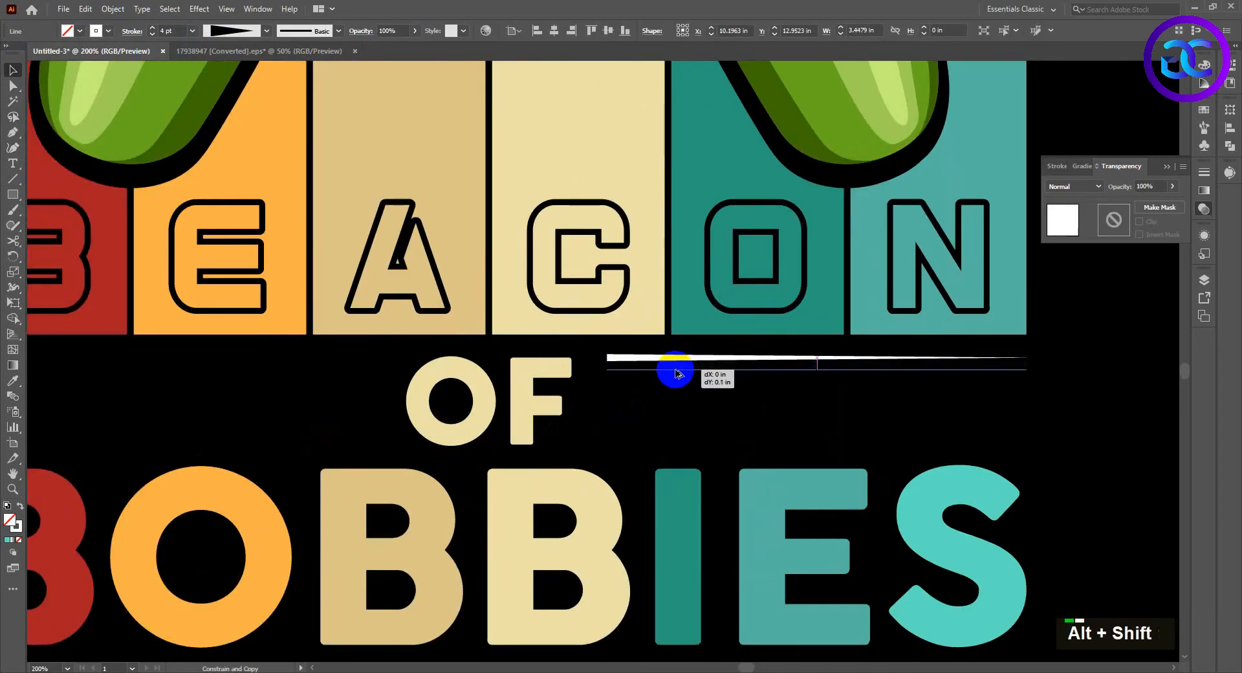
pyautogui.hotkey('ctrl', 'd')
pyautogui.hotkey('ctrl', 'd')
pyautogui.hotkey('ctrl', 'd')
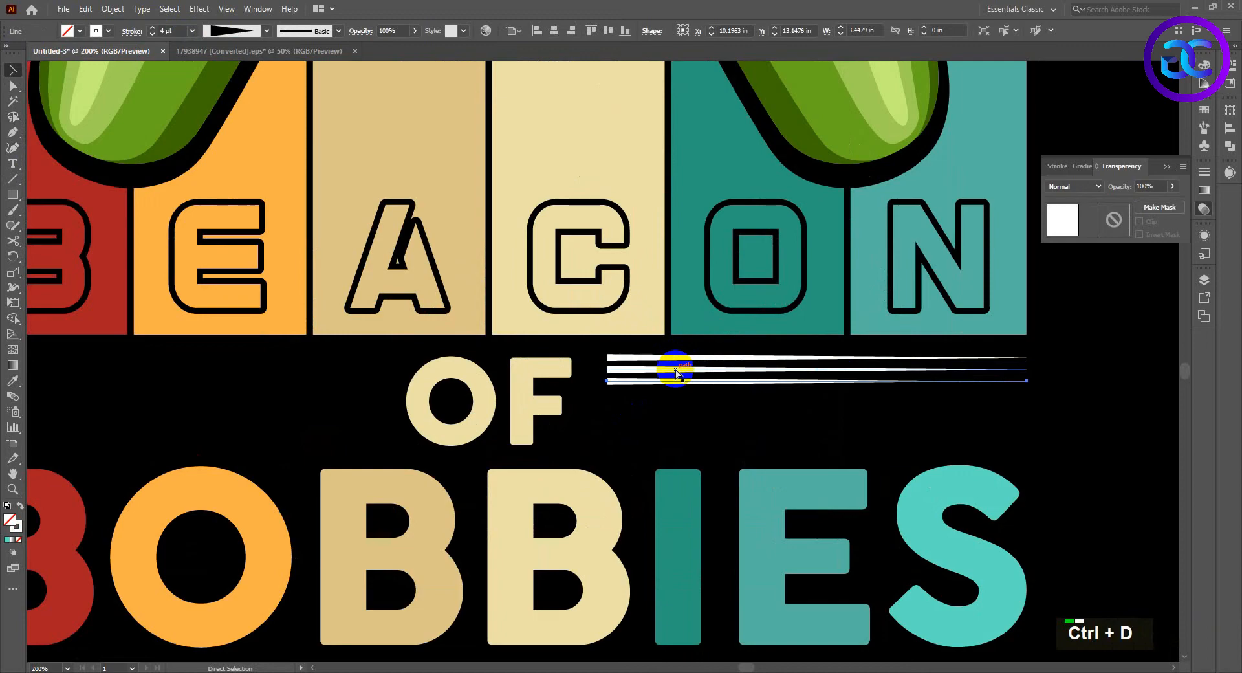
pyautogui.hotkey('ctrl', 'd')
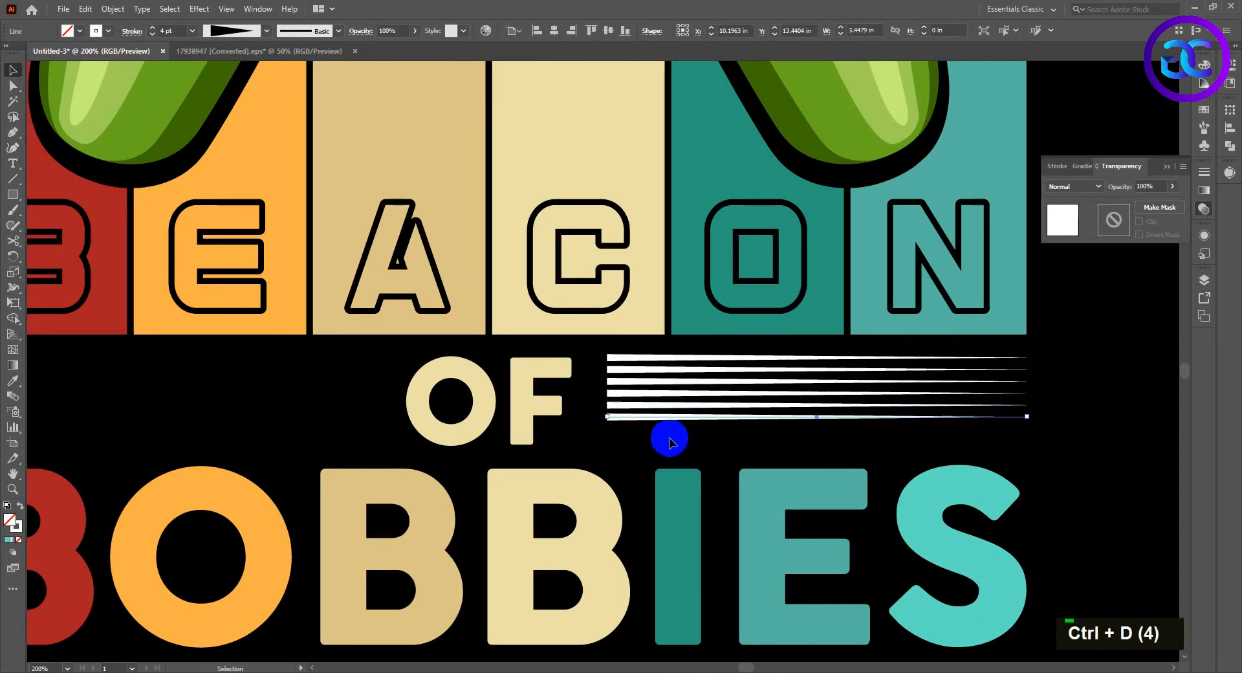
# - Move the lowest line further down and align its bottom with the bottom of OF
pyautogui.scroll(1, 634, 420)
pyautogui.moveTo(637, 421); pyautogui.dragTo(637, 445)
pyautogui.keyDown('shift'); pyautogui.click(484, 392); pyautogui.keyUp('shift')
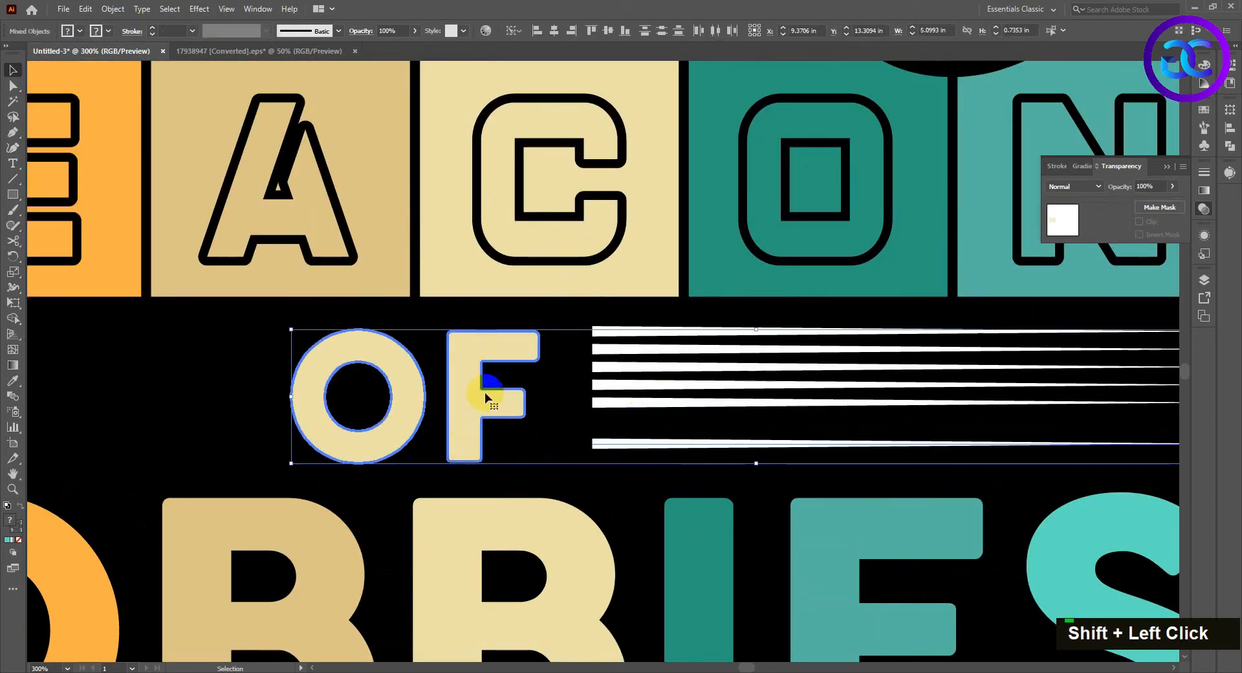
pyautogui.click(625, 31)
pyautogui.click(632, 475)
# - Expand the appearance of all six tapered lines into filled shapes and deselect them
pyautogui.moveTo(631, 476); pyautogui.dragTo(640, 317)
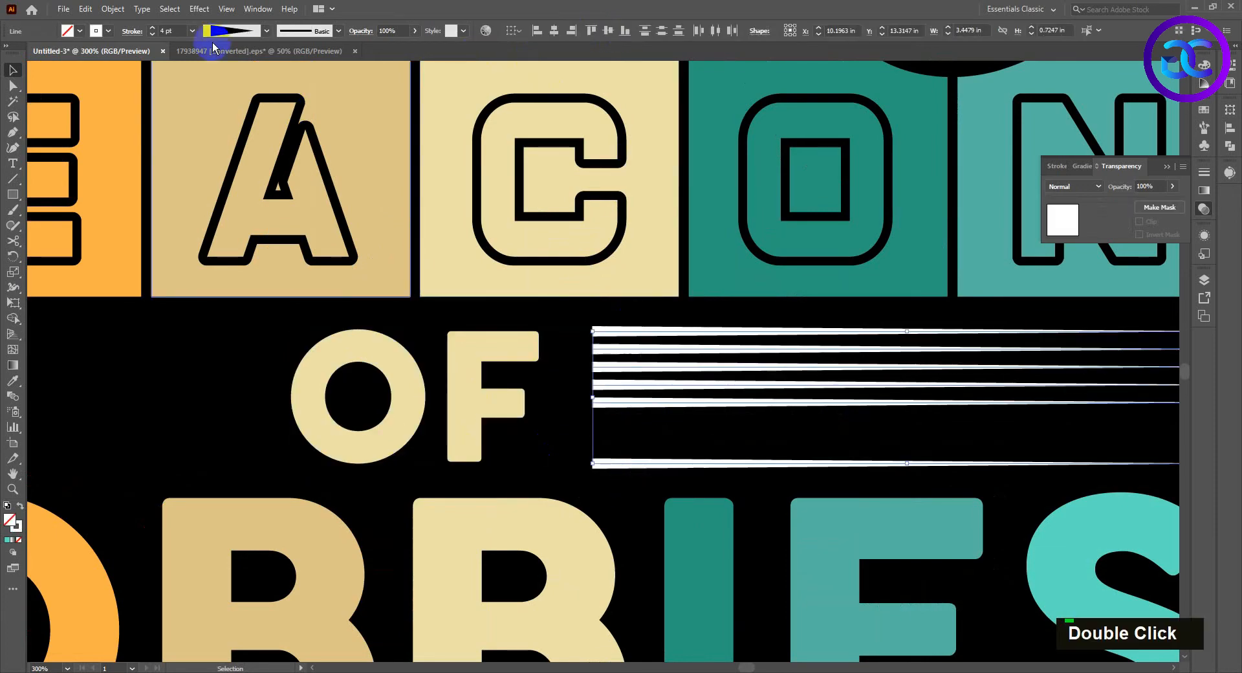
pyautogui.click(112, 9)
pyautogui.click(130, 171)
pyautogui.click(637, 472)
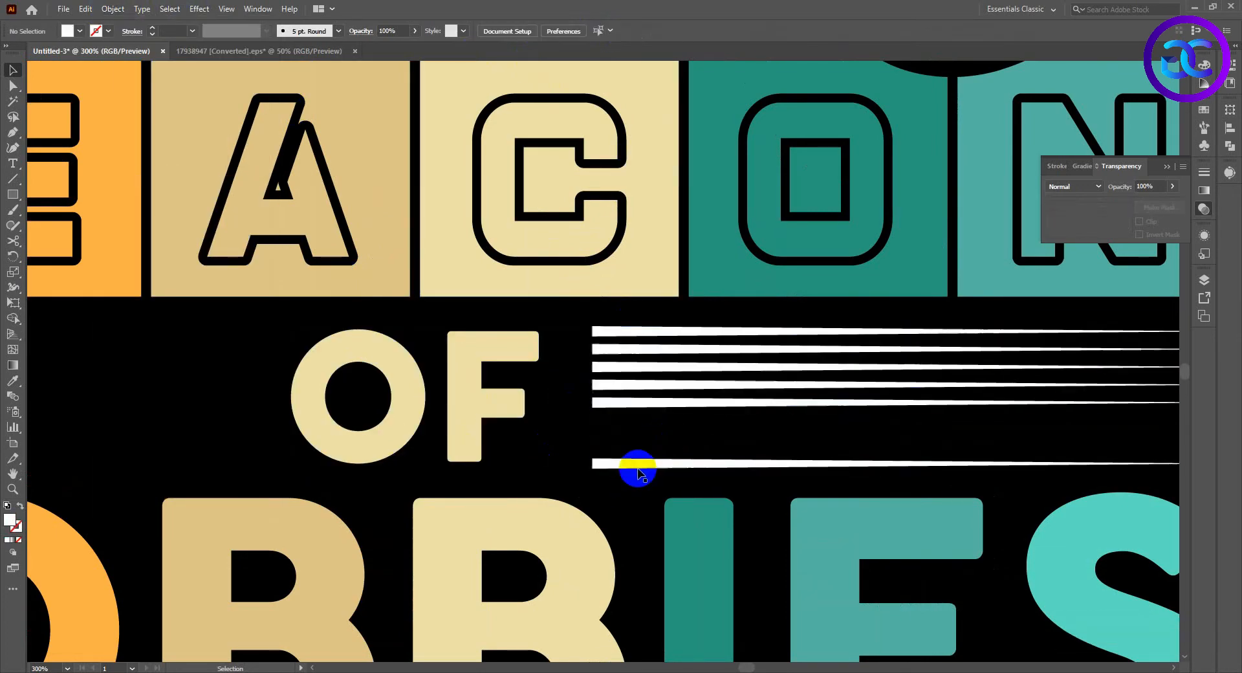
# - Align the lowest line with the bottom of OF and the highest line with its top
pyautogui.doubleClick(637, 467)
pyautogui.keyDown('shift'); pyautogui.click(462, 422); pyautogui.keyUp('shift')
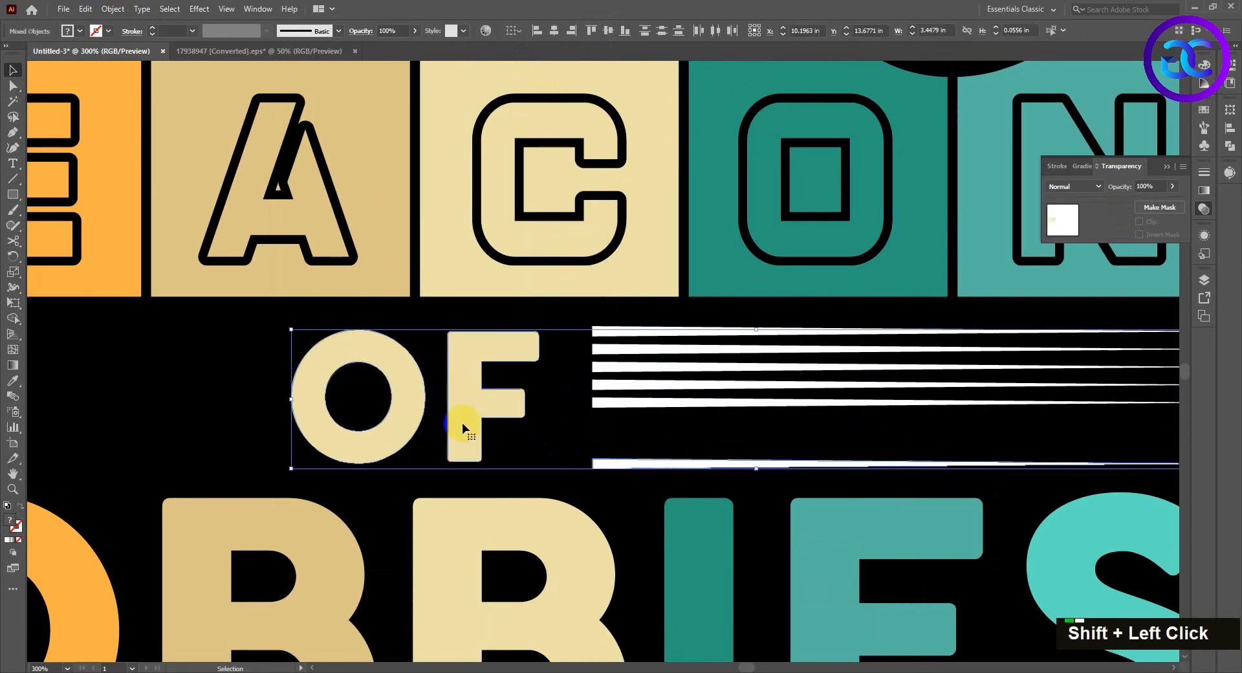
pyautogui.click(572, 31)
pyautogui.hotkey('ctrl', 'z')
pyautogui.hotkey('ctrl', 'z')
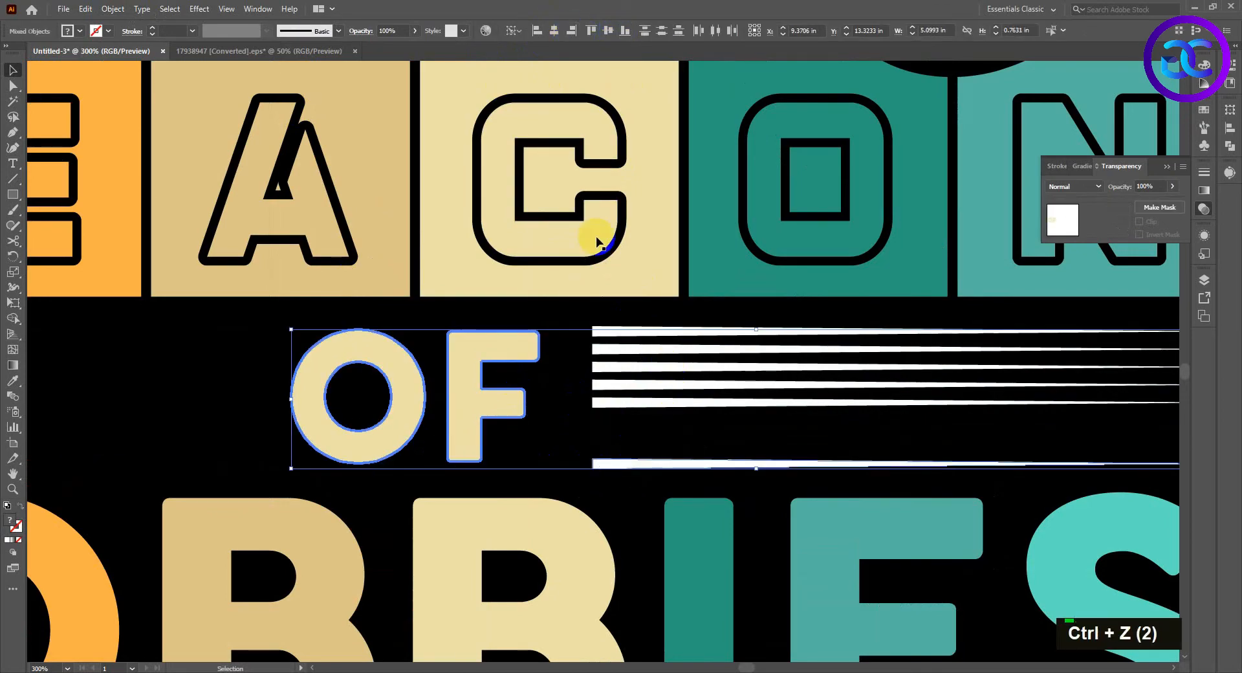
pyautogui.doubleClick(660, 386)
pyautogui.keyDown('shift'); pyautogui.click(494, 347); pyautogui.keyUp('shift')
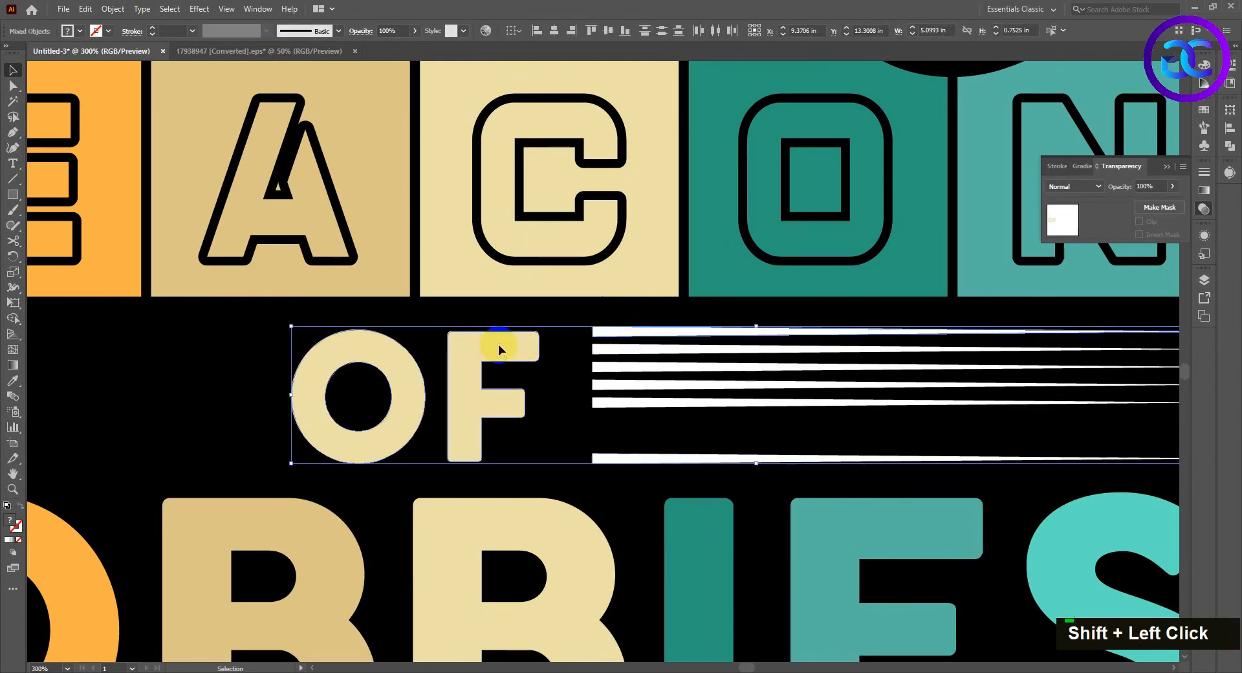
pyautogui.scroll(-3, 586, 246)
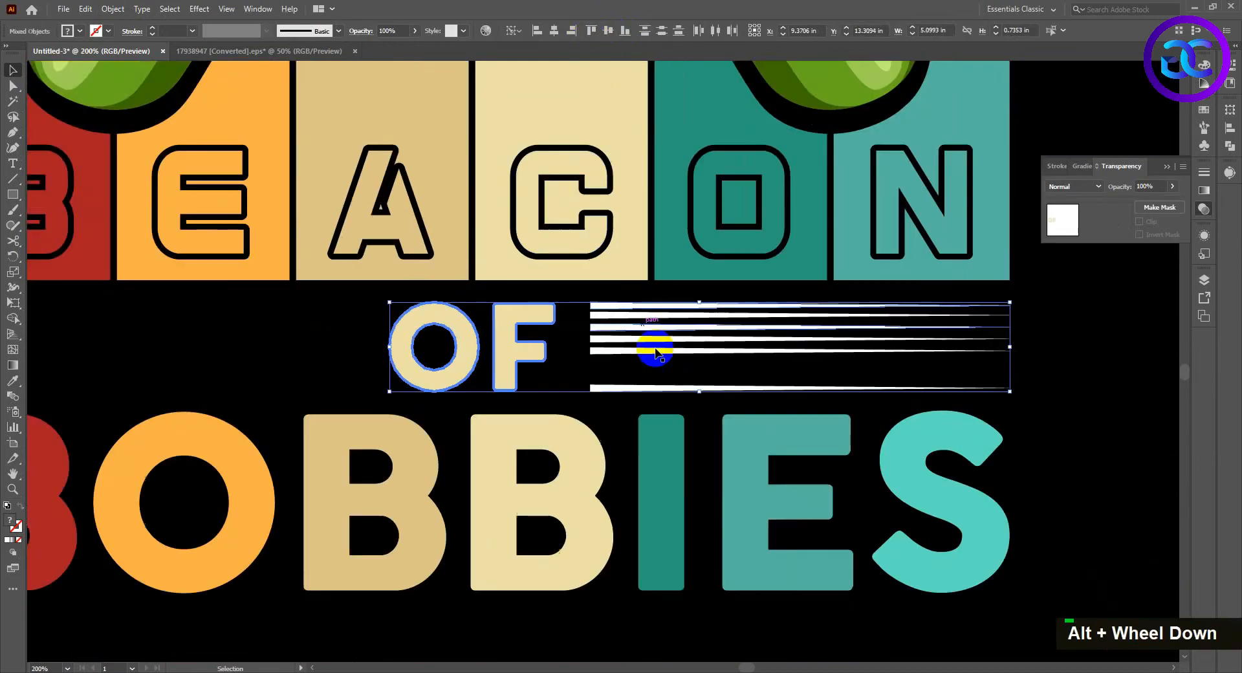
# - Select the six tapered lines and distribute their vertical spacing evenly
pyautogui.doubleClick(679, 388)
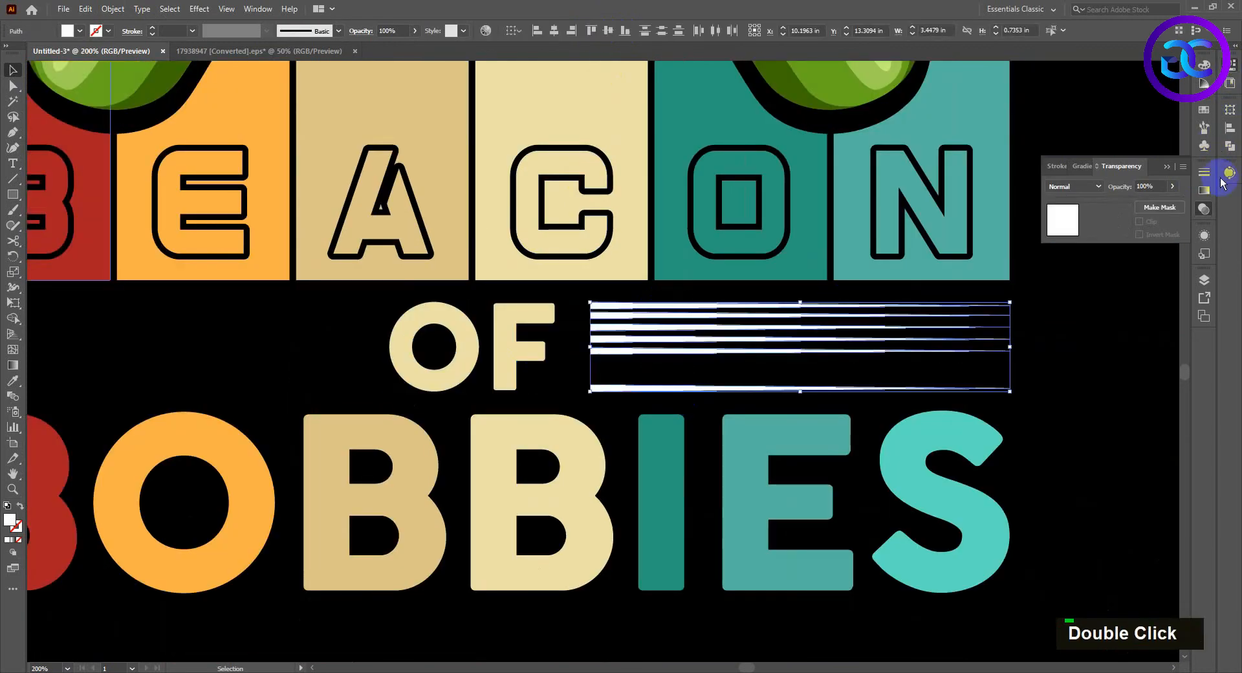
pyautogui.click(1231, 66)
pyautogui.click(1199, 331)
pyautogui.click(1188, 444)
pyautogui.click(1150, 458)
pyautogui.click(1068, 443)
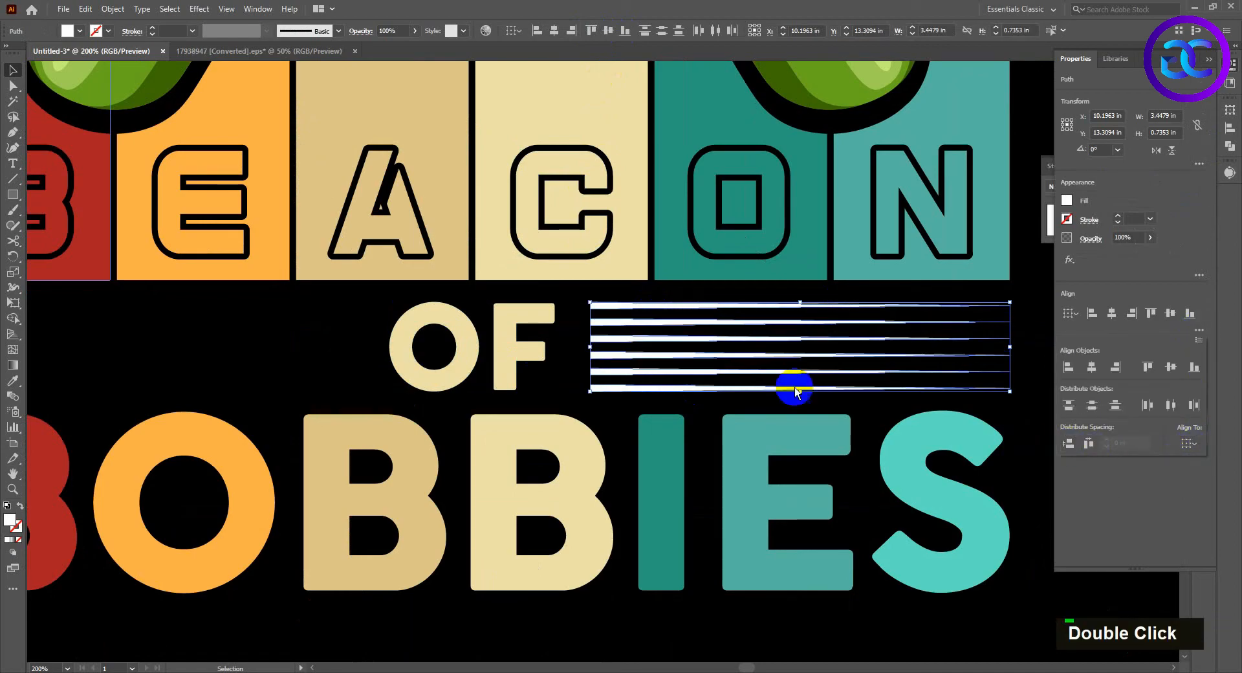
# - Recolour the first tapered line with the red strip's colour and the second with the orange strip's colour
pyautogui.scroll(-1, 607, 318)
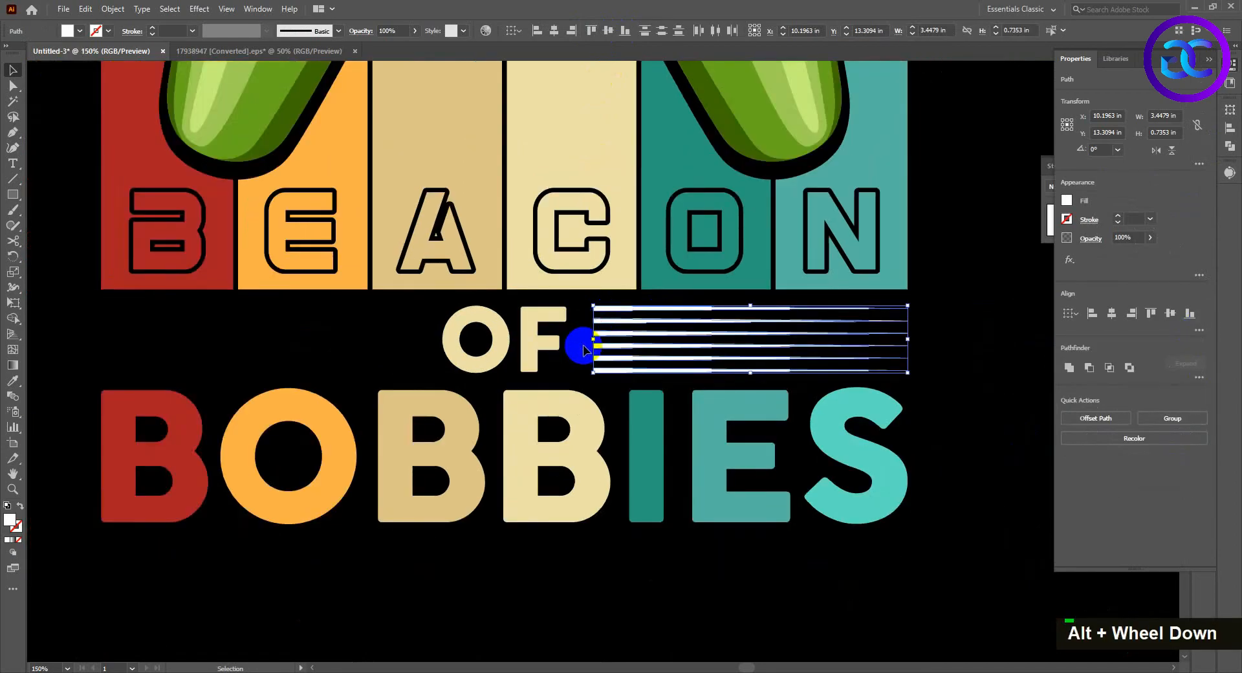
pyautogui.doubleClick(595, 310)
pyautogui.press('v')
pyautogui.press('i')
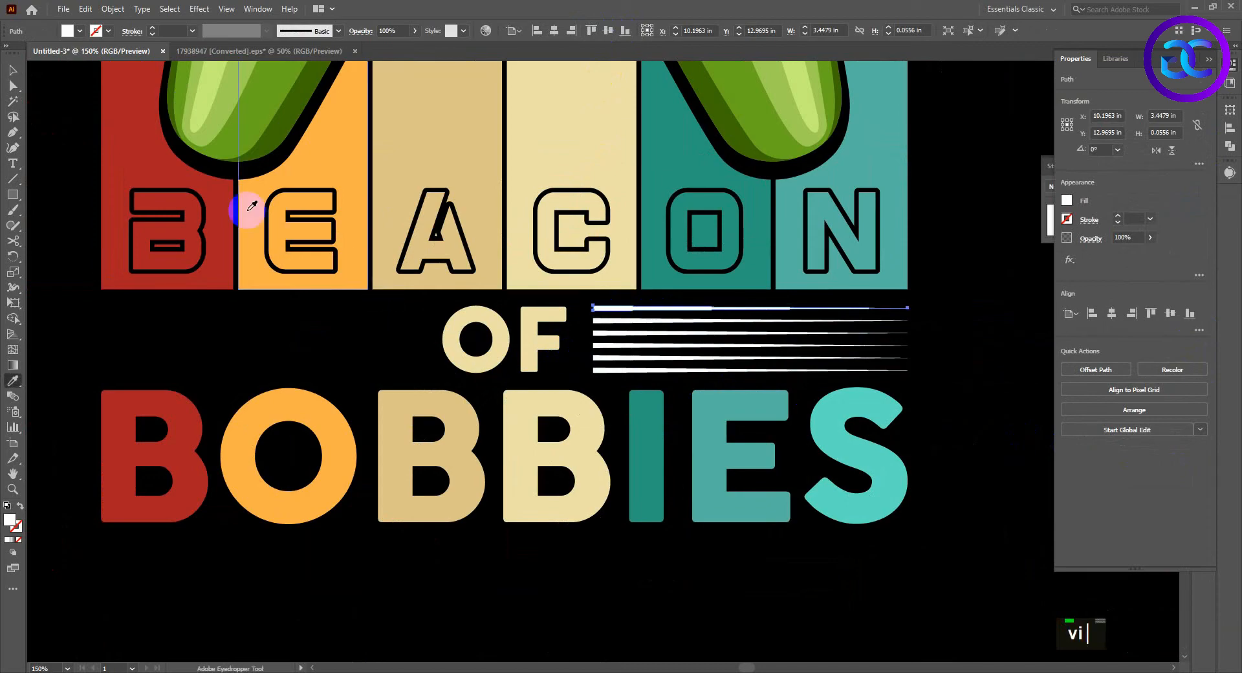
pyautogui.click(208, 186)
pyautogui.press('v')
pyautogui.click(621, 320)
pyautogui.press('i')
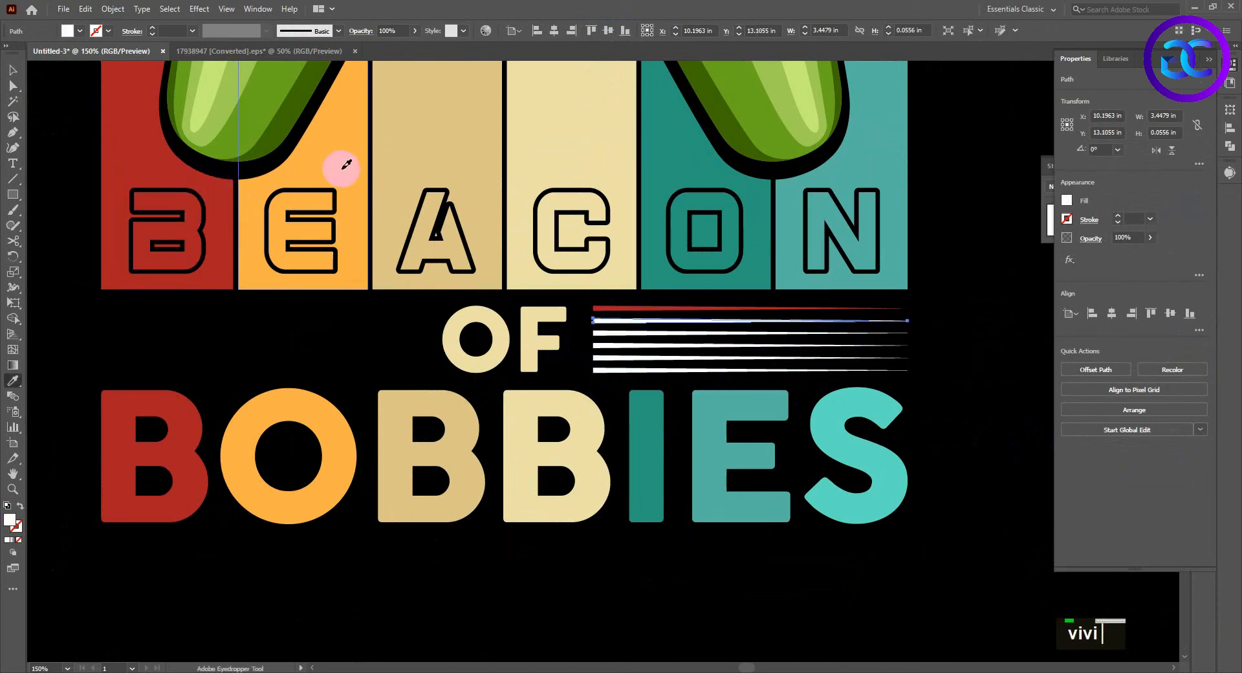
pyautogui.click(344, 166)
# - Recolour the third tapered line with the tan strip's colour and the fourth with the cream strip's colour
pyautogui.press('v')
pyautogui.click(657, 336)
pyautogui.press('i')
pyautogui.click(498, 197)
pyautogui.press('v')
pyautogui.click(638, 343)
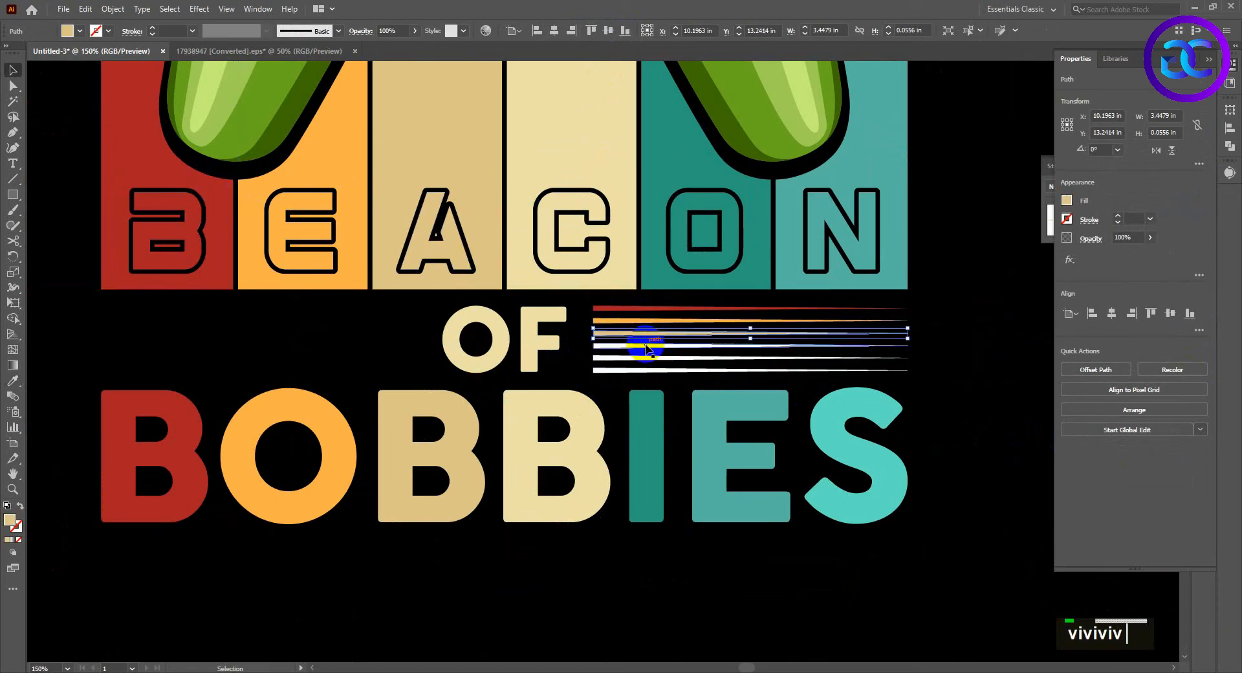
pyautogui.press('i')
pyautogui.doubleClick(596, 188)
# - Recolour the fifth tapered line by sampling the dark teal strip and the sixth by sampling the light teal strip
pyautogui.press('v')
pyautogui.click(679, 366)
pyautogui.press('i')
pyautogui.press('v')
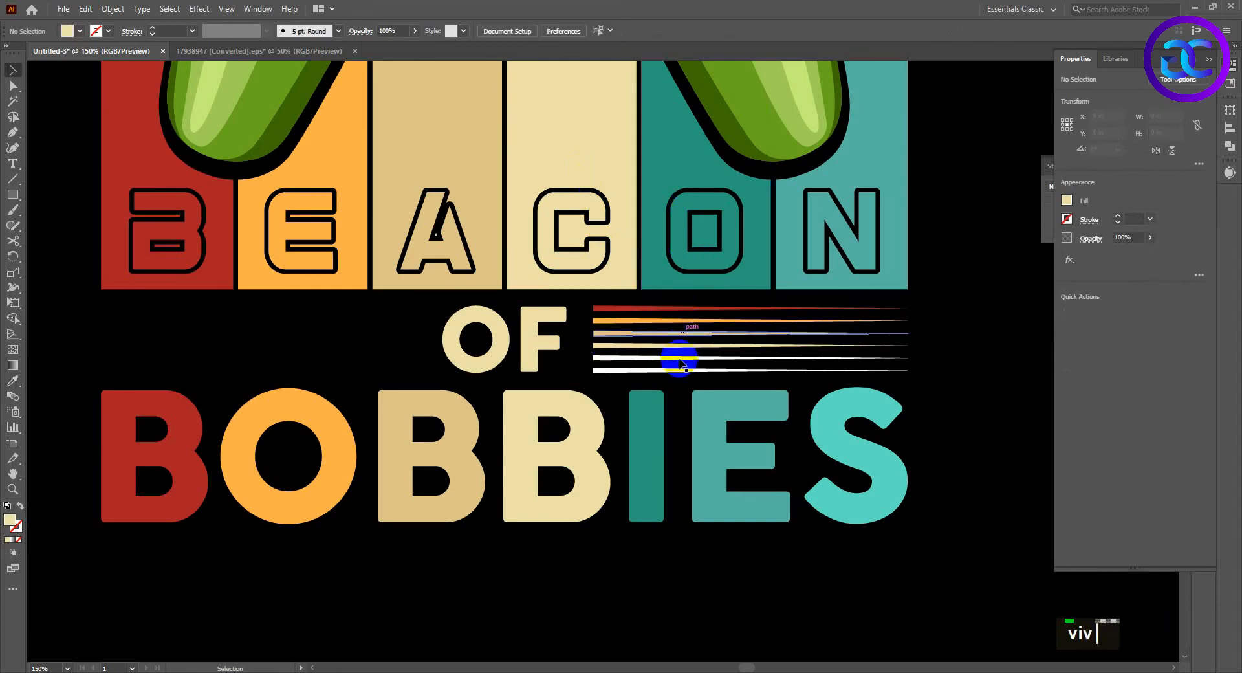
pyautogui.click(680, 359)
pyautogui.press('i')
pyautogui.click(695, 173)
pyautogui.press('v')
pyautogui.doubleClick(688, 369)
pyautogui.press('i')
pyautogui.click(868, 183)
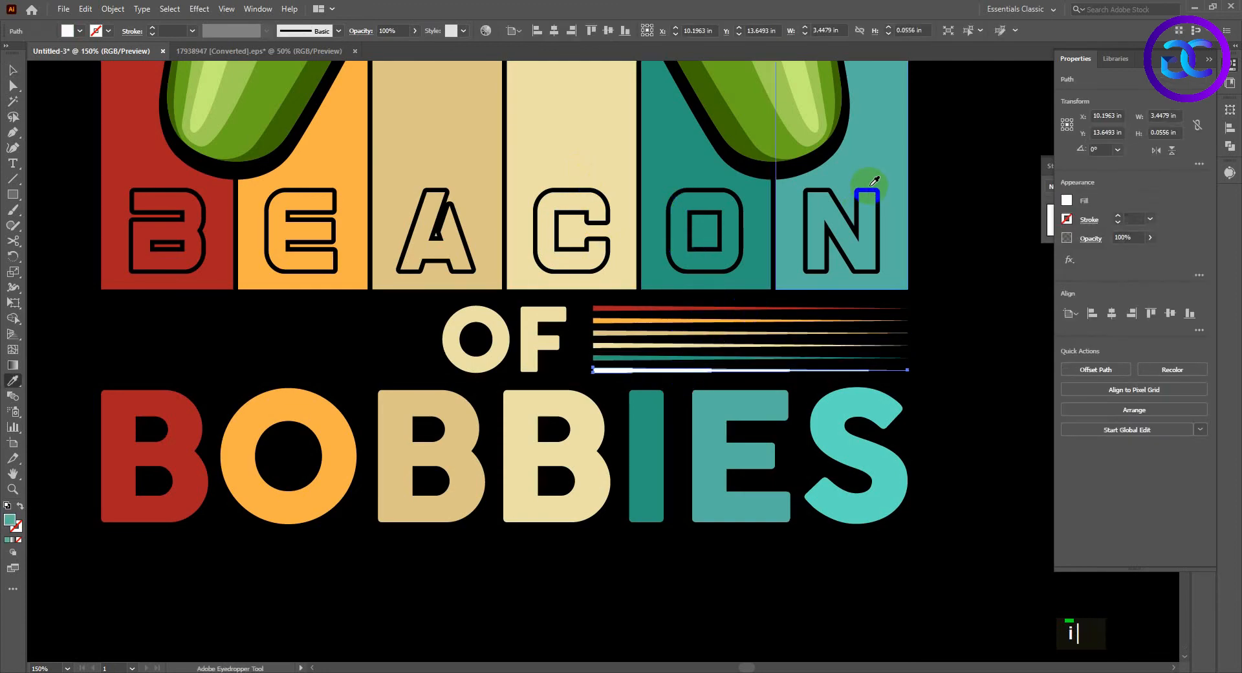
pyautogui.press('v')
# - Group the six coloured lines and create a horizontally reflected copy of the group
pyautogui.moveTo(927, 380); pyautogui.dragTo(832, 305)
pyautogui.hotkey('ctrl', 'g')
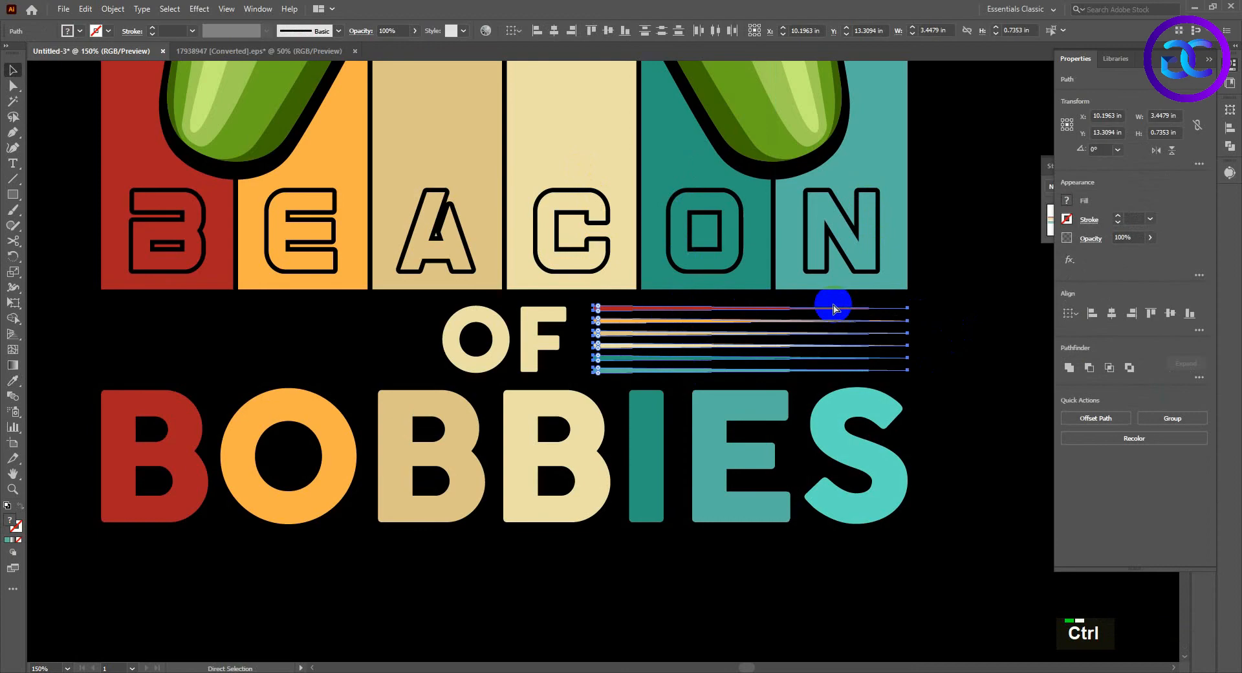
pyautogui.rightClick(737, 337)
pyautogui.moveTo(841, 500)
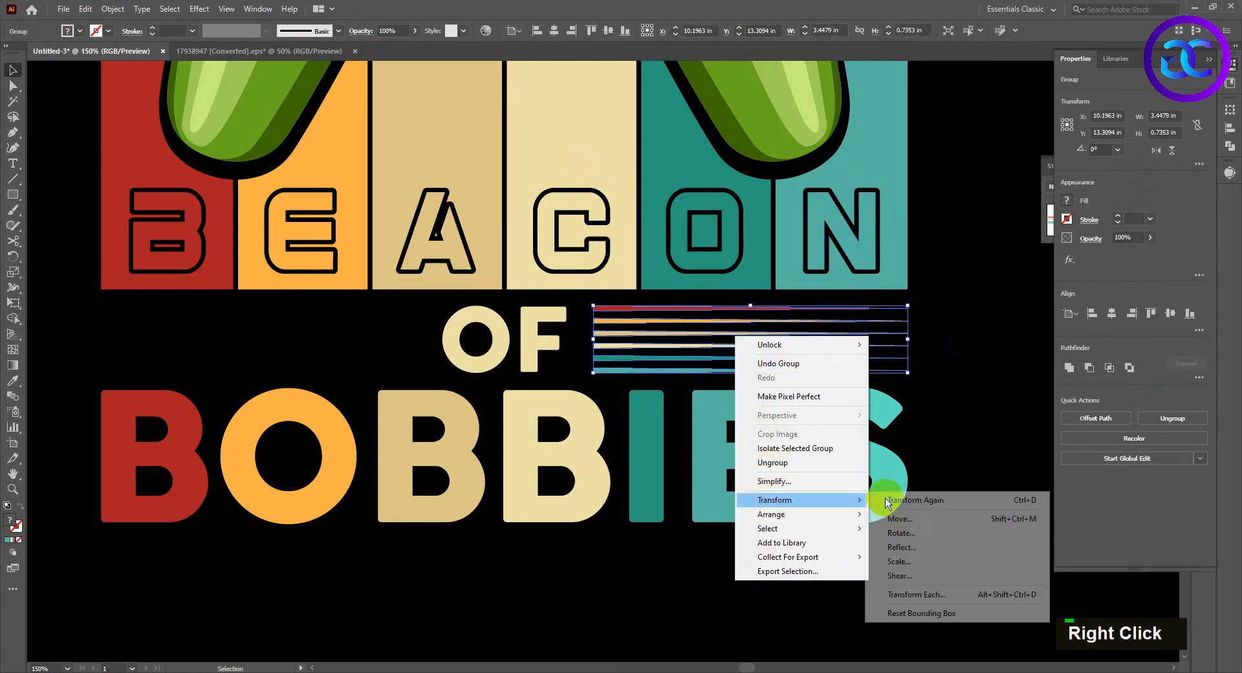
pyautogui.click(913, 547)
pyautogui.click(848, 443)
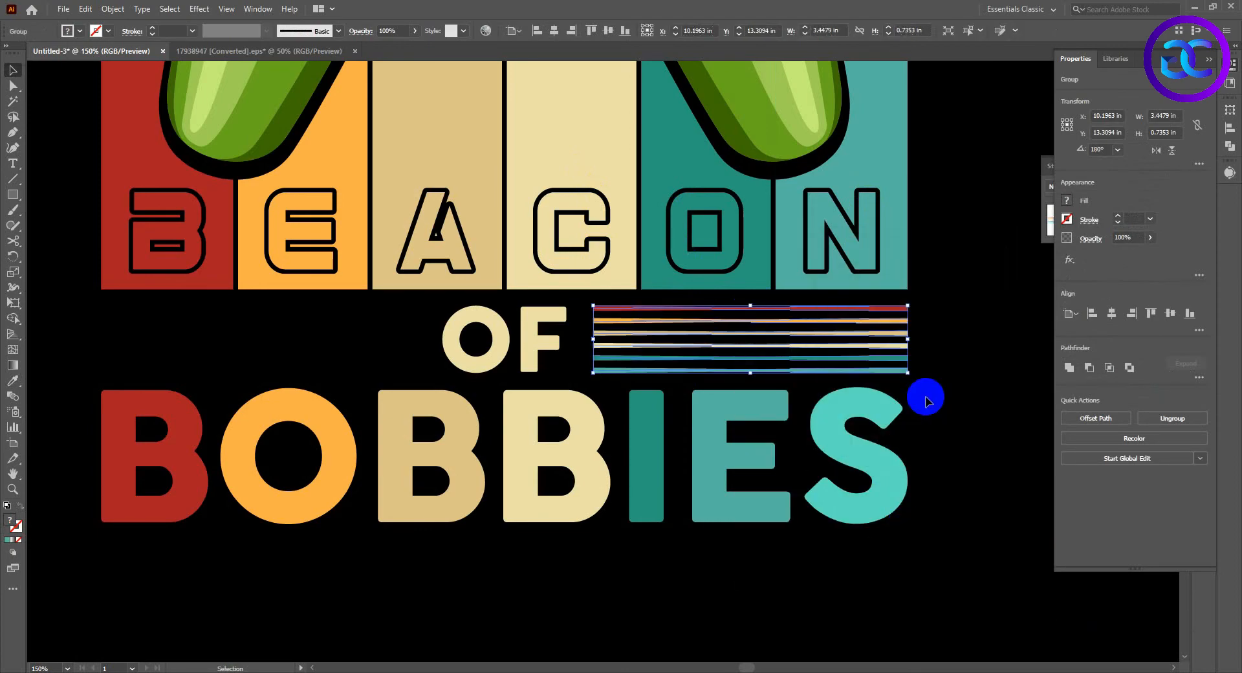
# - Move the reflected line group to the other side of OF and align its outer edge with the red strip's left edge
pyautogui.click(926, 401)
pyautogui.scroll(-1, 929, 397)
pyautogui.moveTo(929, 397); pyautogui.dragTo(951, 399)
pyautogui.moveTo(474, 333); pyautogui.dragTo(474, 332)
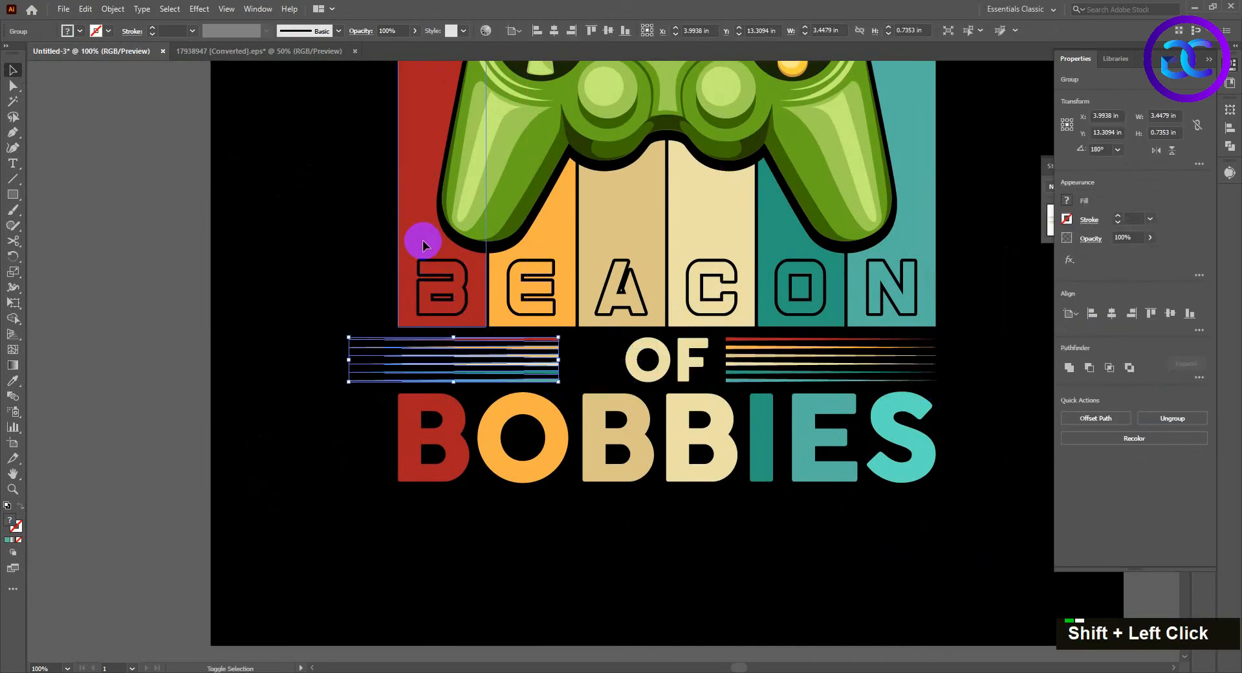
pyautogui.keyDown('shift'); pyautogui.click(415, 215); pyautogui.keyUp('shift')
pyautogui.click(535, 35)
# - Group both sets of coloured lines together with OF and deselect the group
pyautogui.moveTo(308, 363); pyautogui.dragTo(1037, 360)
pyautogui.hotkey('ctrl', 'g')
pyautogui.scroll(-3, 658, 404)
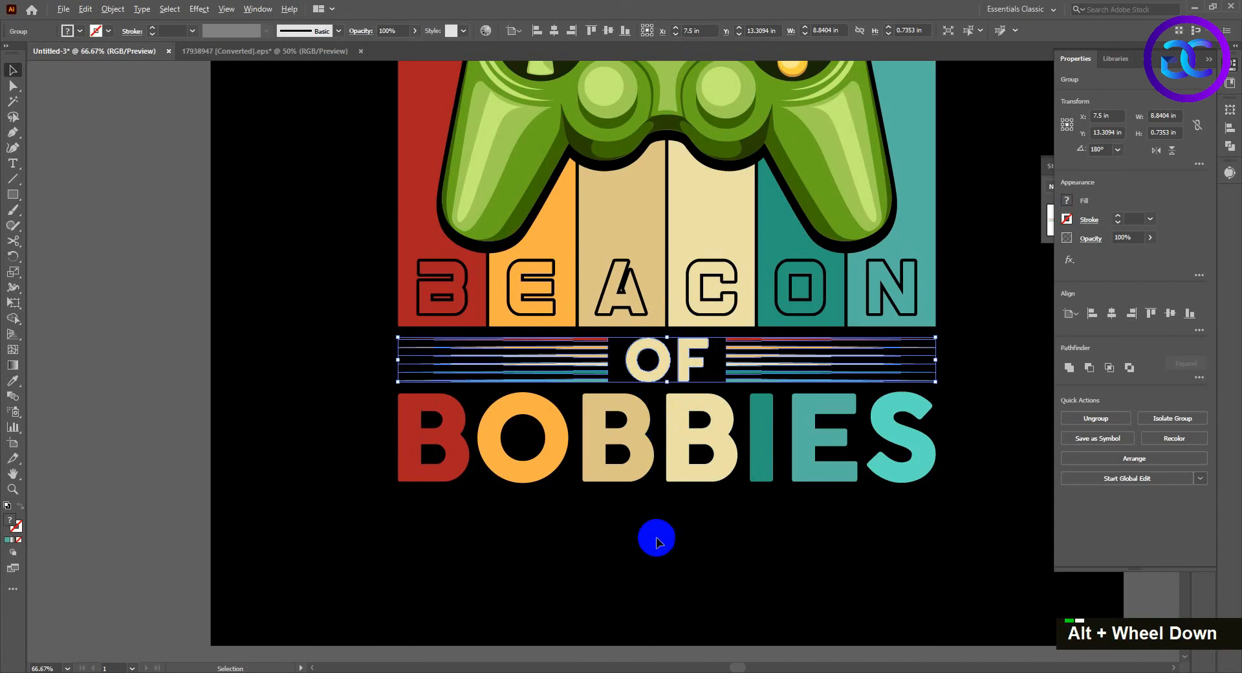
pyautogui.click(658, 538)
# - Group the whole T-shirt design and centre it vertically and horizontally on the artboard
pyautogui.moveTo(665, 523); pyautogui.dragTo(653, 559)
pyautogui.scroll(1, 657, 466)
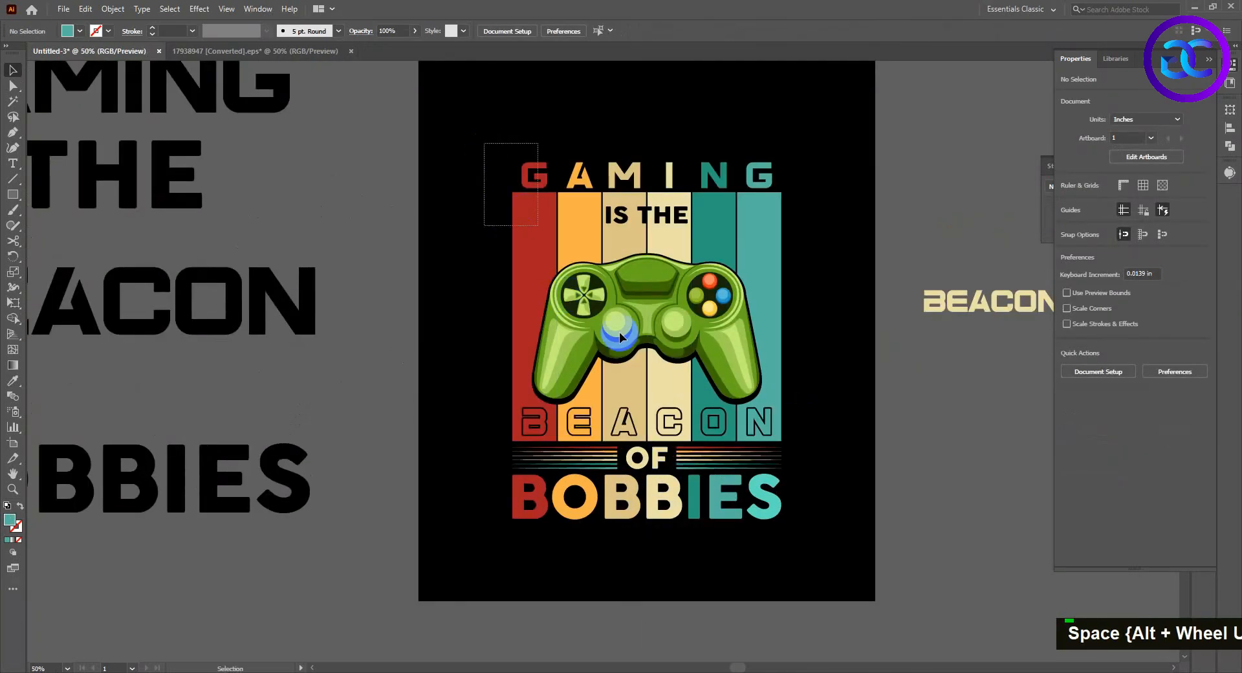
pyautogui.moveTo(619, 336); pyautogui.dragTo(841, 550)
pyautogui.rightClick(673, 251)
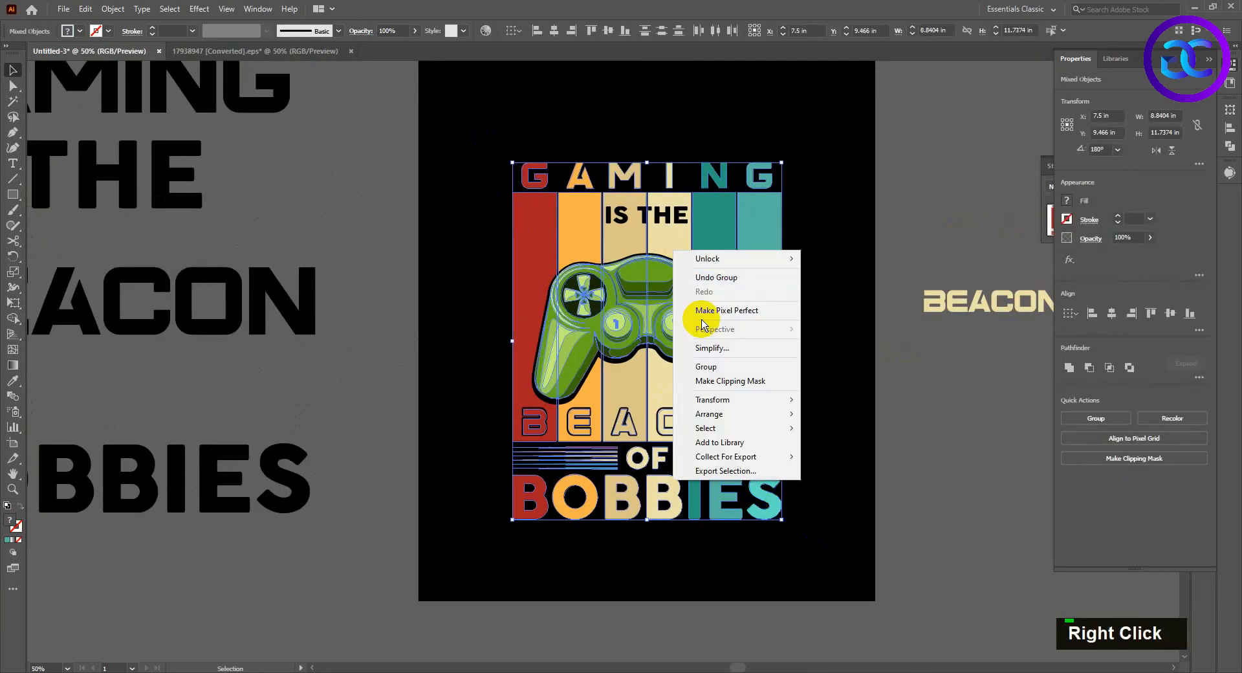
pyautogui.click(705, 366)
pyautogui.click(610, 30)
pyautogui.click(553, 31)
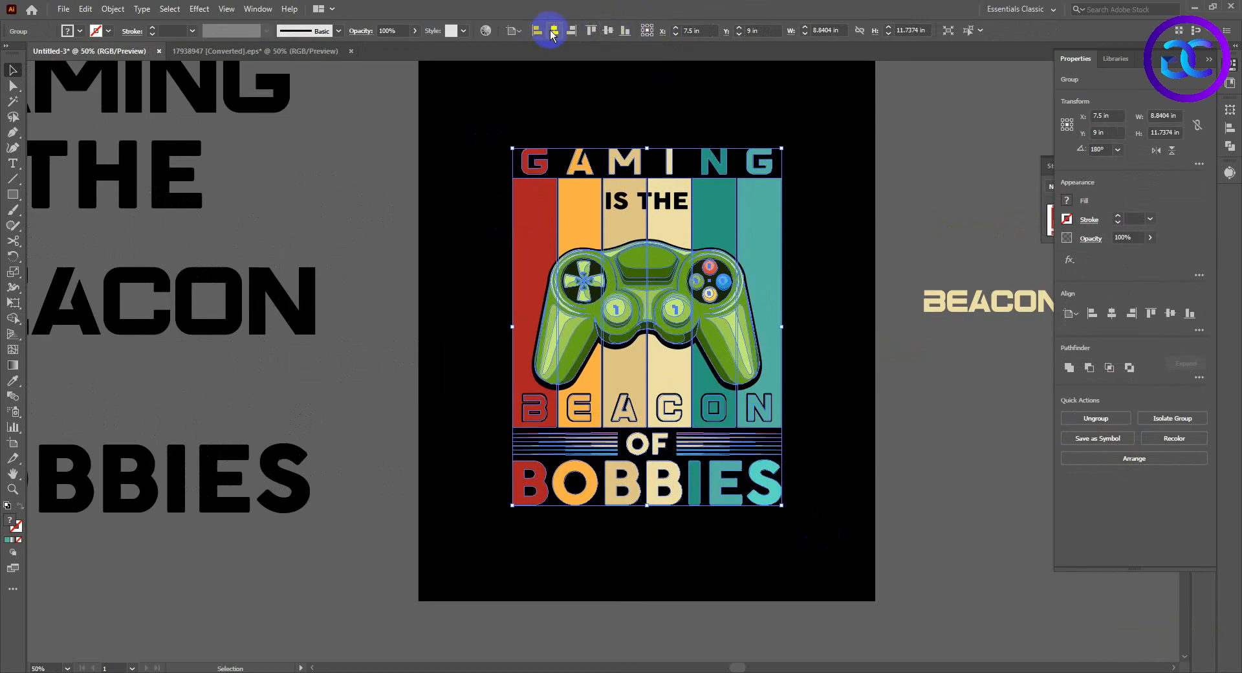
pyautogui.click(626, 97)
# - Delete the leftover cream BEACON text, colour swatches and black draft text around the artboard
pyautogui.moveTo(663, 140); pyautogui.dragTo(629, 188)
pyautogui.moveTo(903, 282); pyautogui.dragTo(929, 427)
pyautogui.press('Delete')
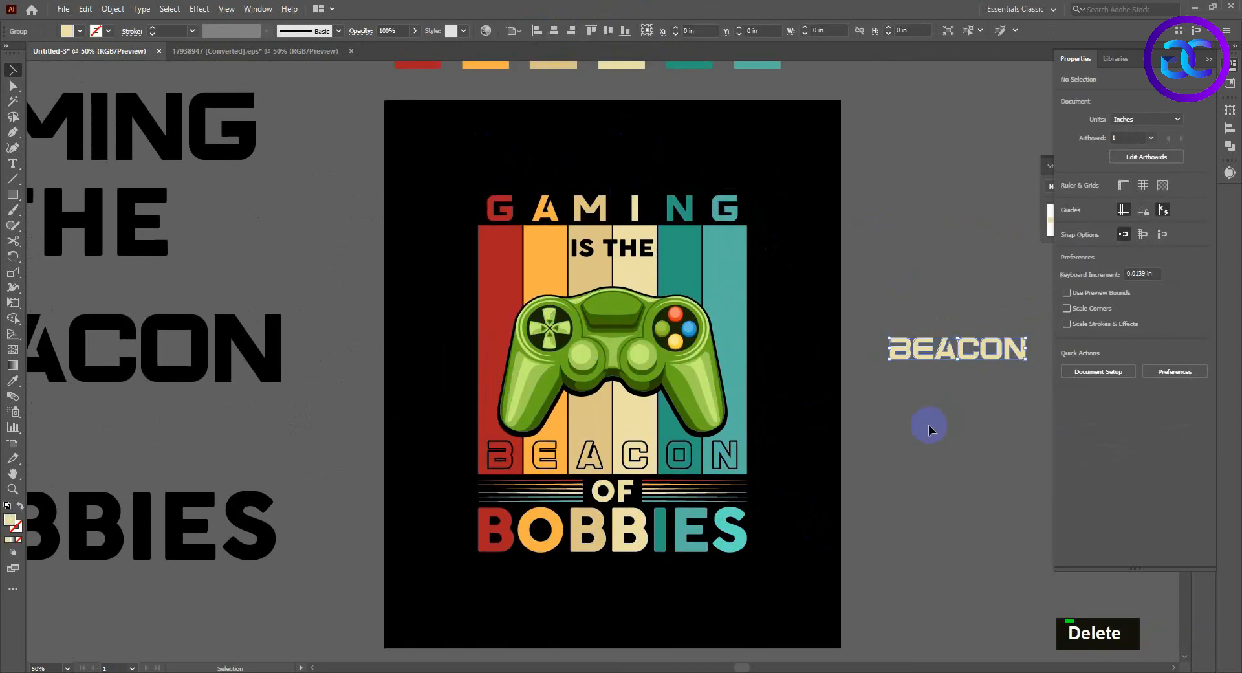
pyautogui.scroll(-2, 848, 264)
pyautogui.moveTo(705, 157); pyautogui.dragTo(706, 230)
pyautogui.moveTo(841, 236); pyautogui.dragTo(602, 194)
pyautogui.press('Delete')
pyautogui.moveTo(270, 181); pyautogui.dragTo(573, 563)
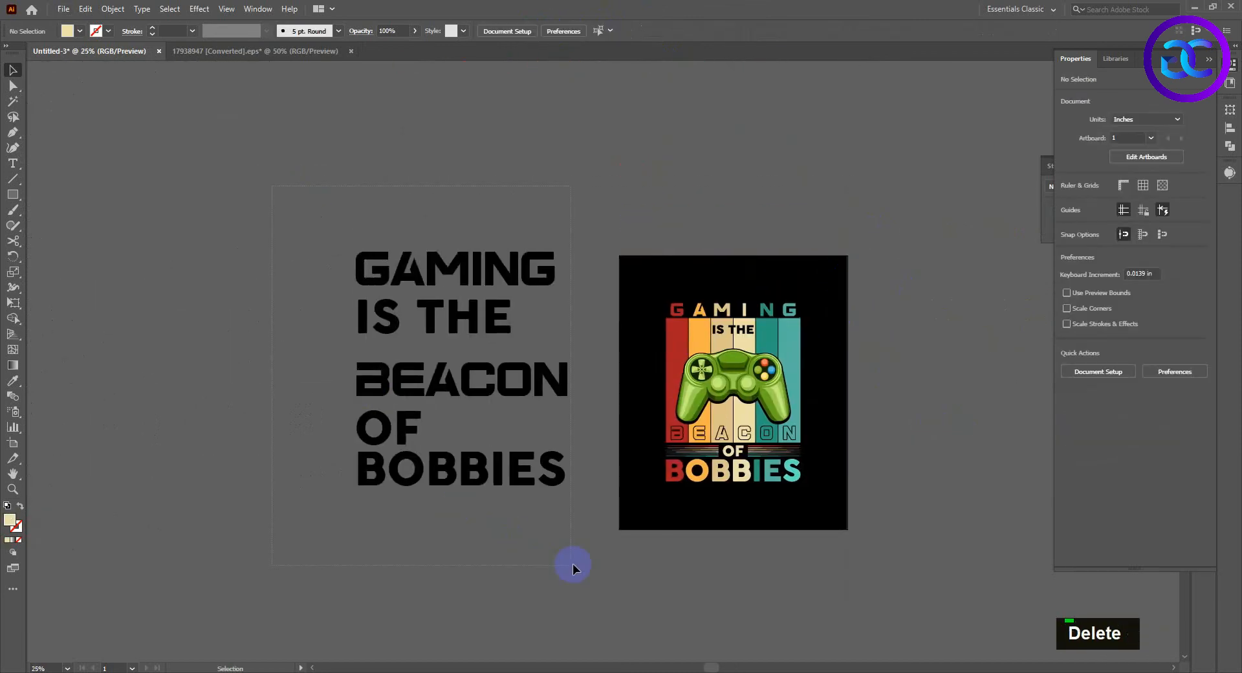
pyautogui.press('Delete')
# - Scale the grouped design up proportionally from its centre to about three quarters of the artboard's width, and deselect it
pyautogui.scroll(1, 844, 425)
pyautogui.moveTo(844, 425); pyautogui.dragTo(770, 399)
pyautogui.click(677, 338)
pyautogui.moveTo(705, 238); pyautogui.dragTo(741, 204)
pyautogui.click(876, 280)
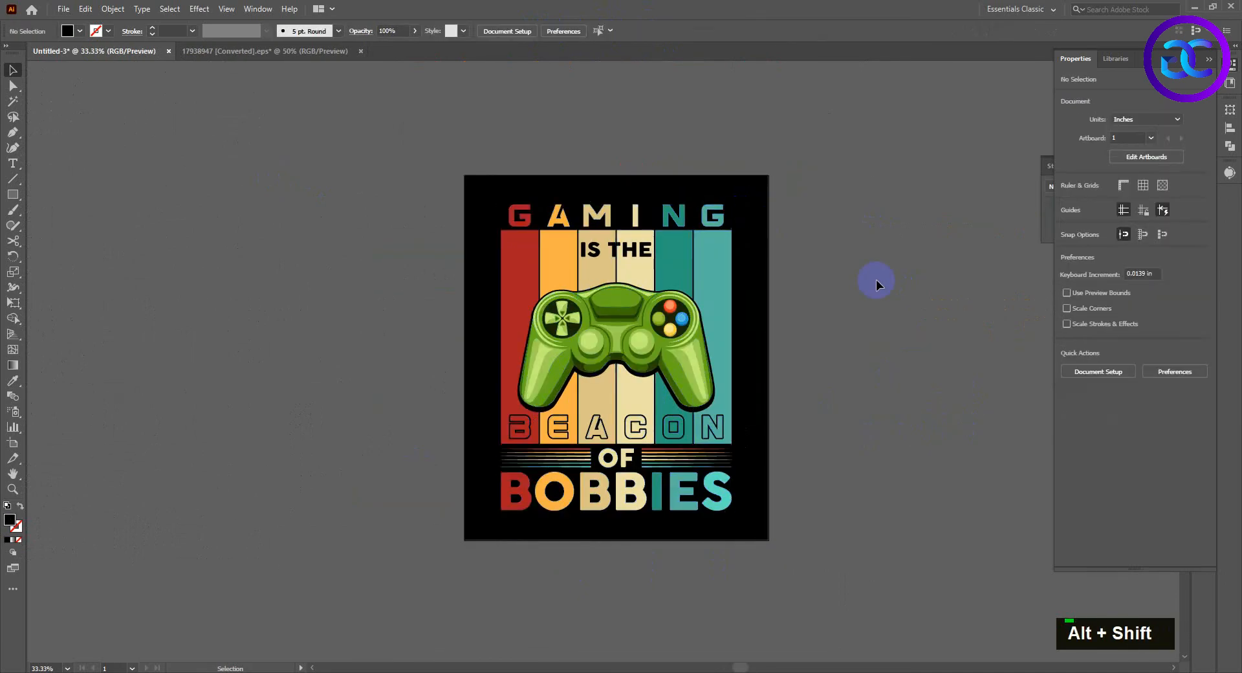